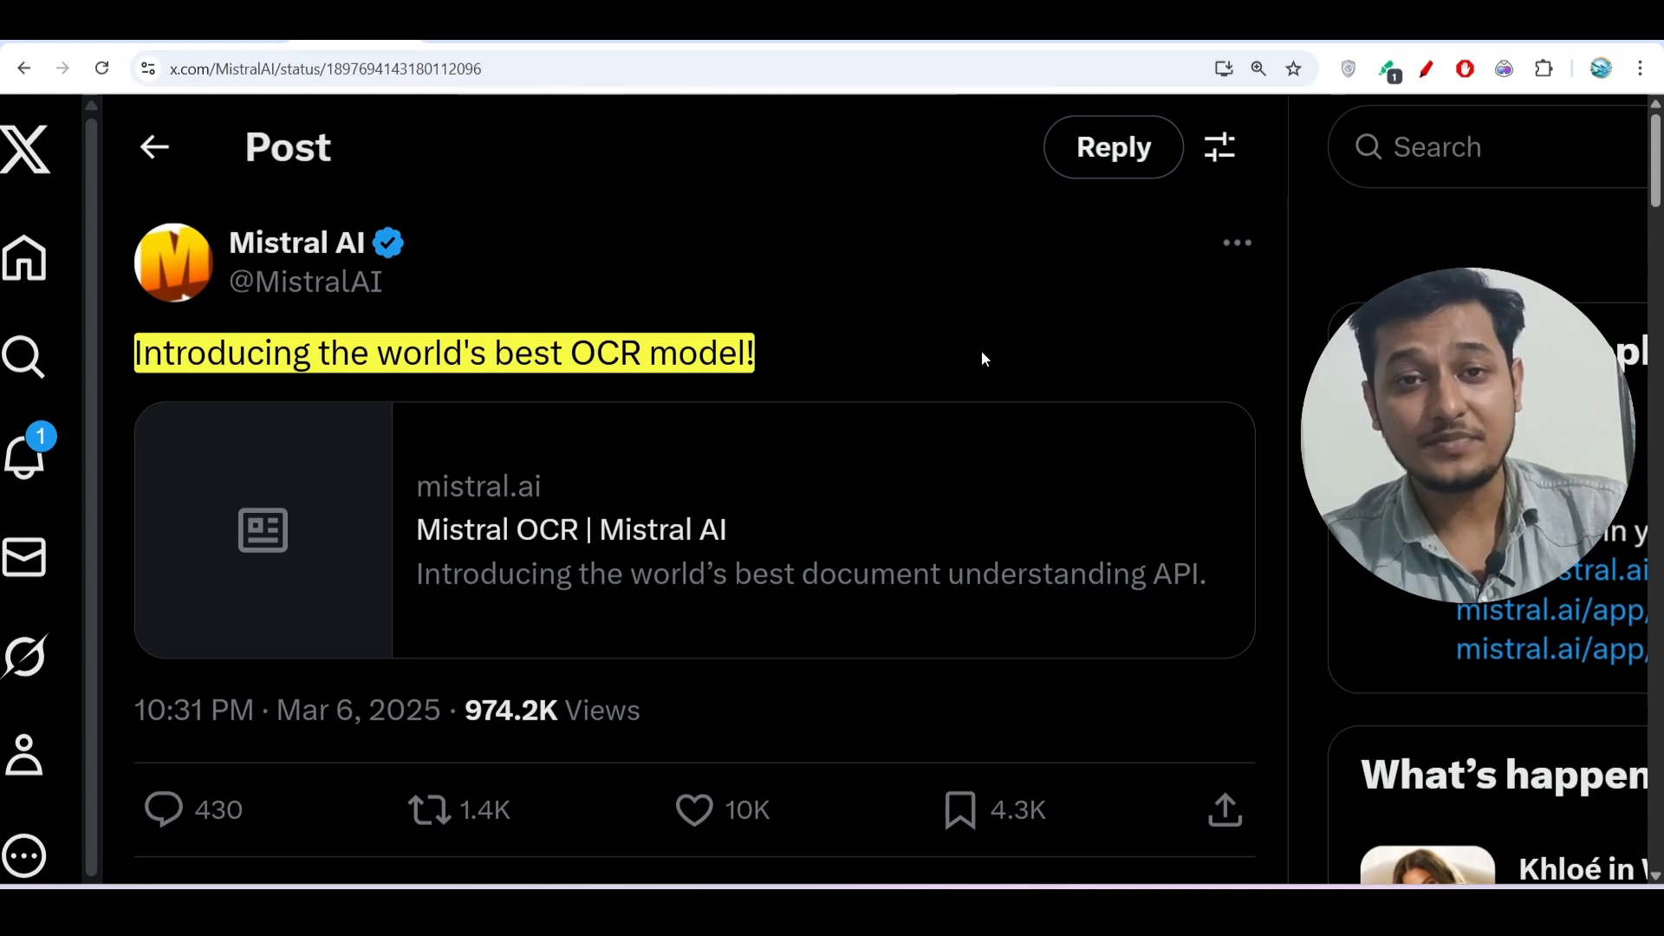
- Follow the mistral.ai link card in Mistral AI's post to the Mistral OCR article
{"action": "left_click", "coordinate": [438, 567]}
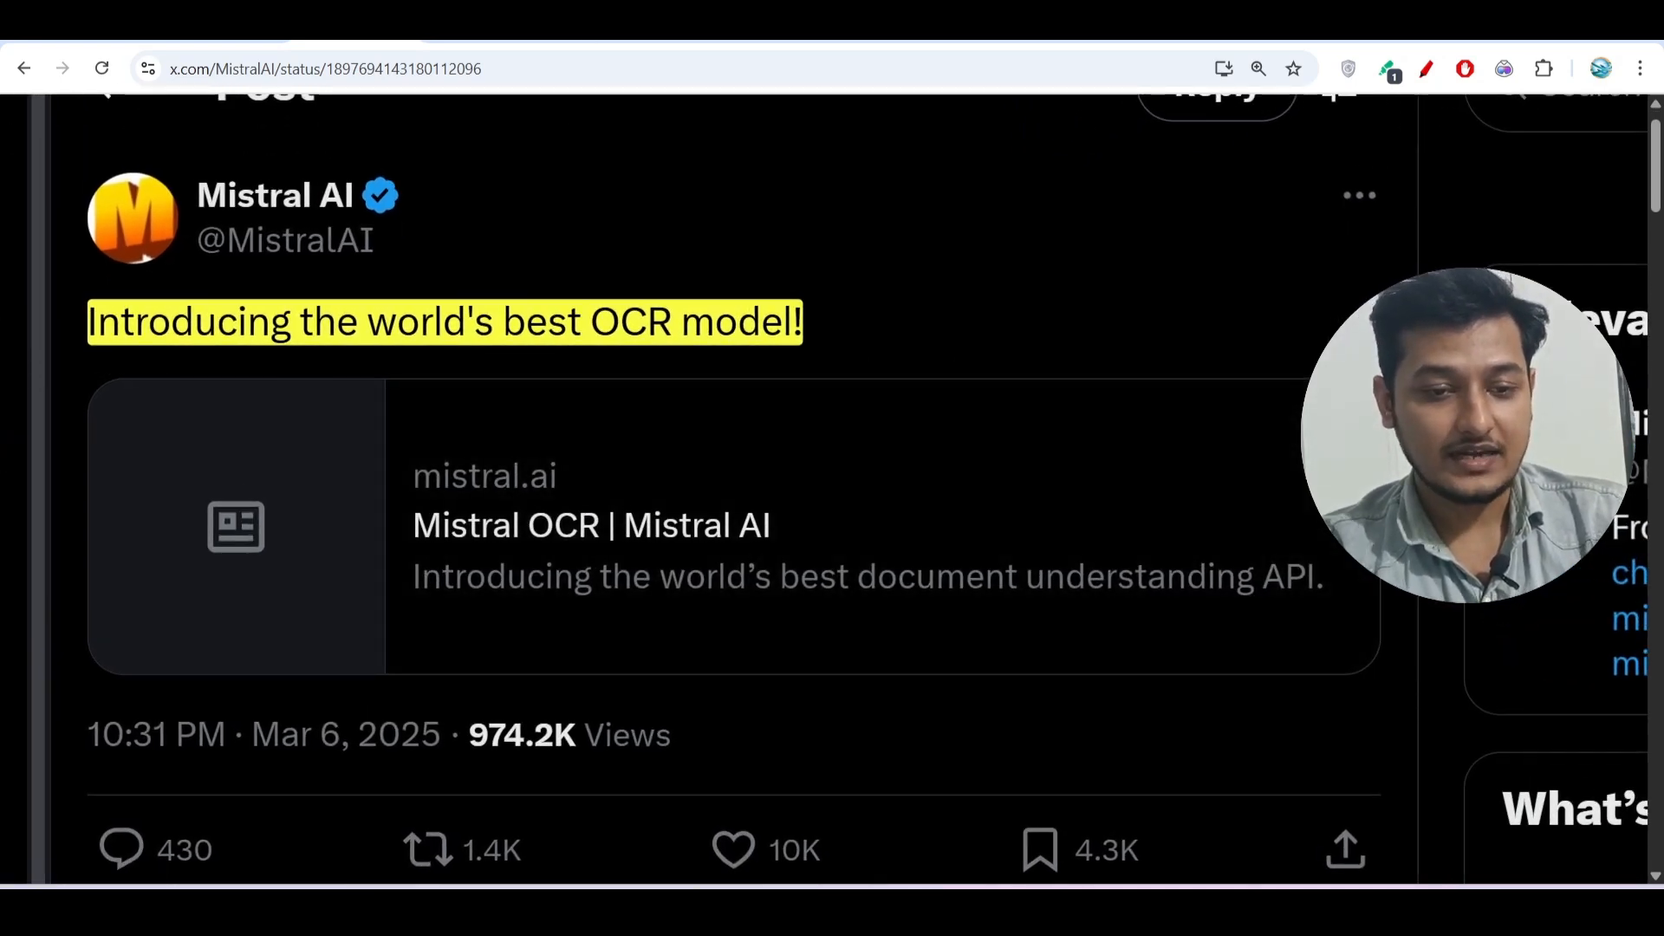
{"action": "scroll", "coordinate": [275, 518], "scroll_direction": "down", "scroll_amount": 5}
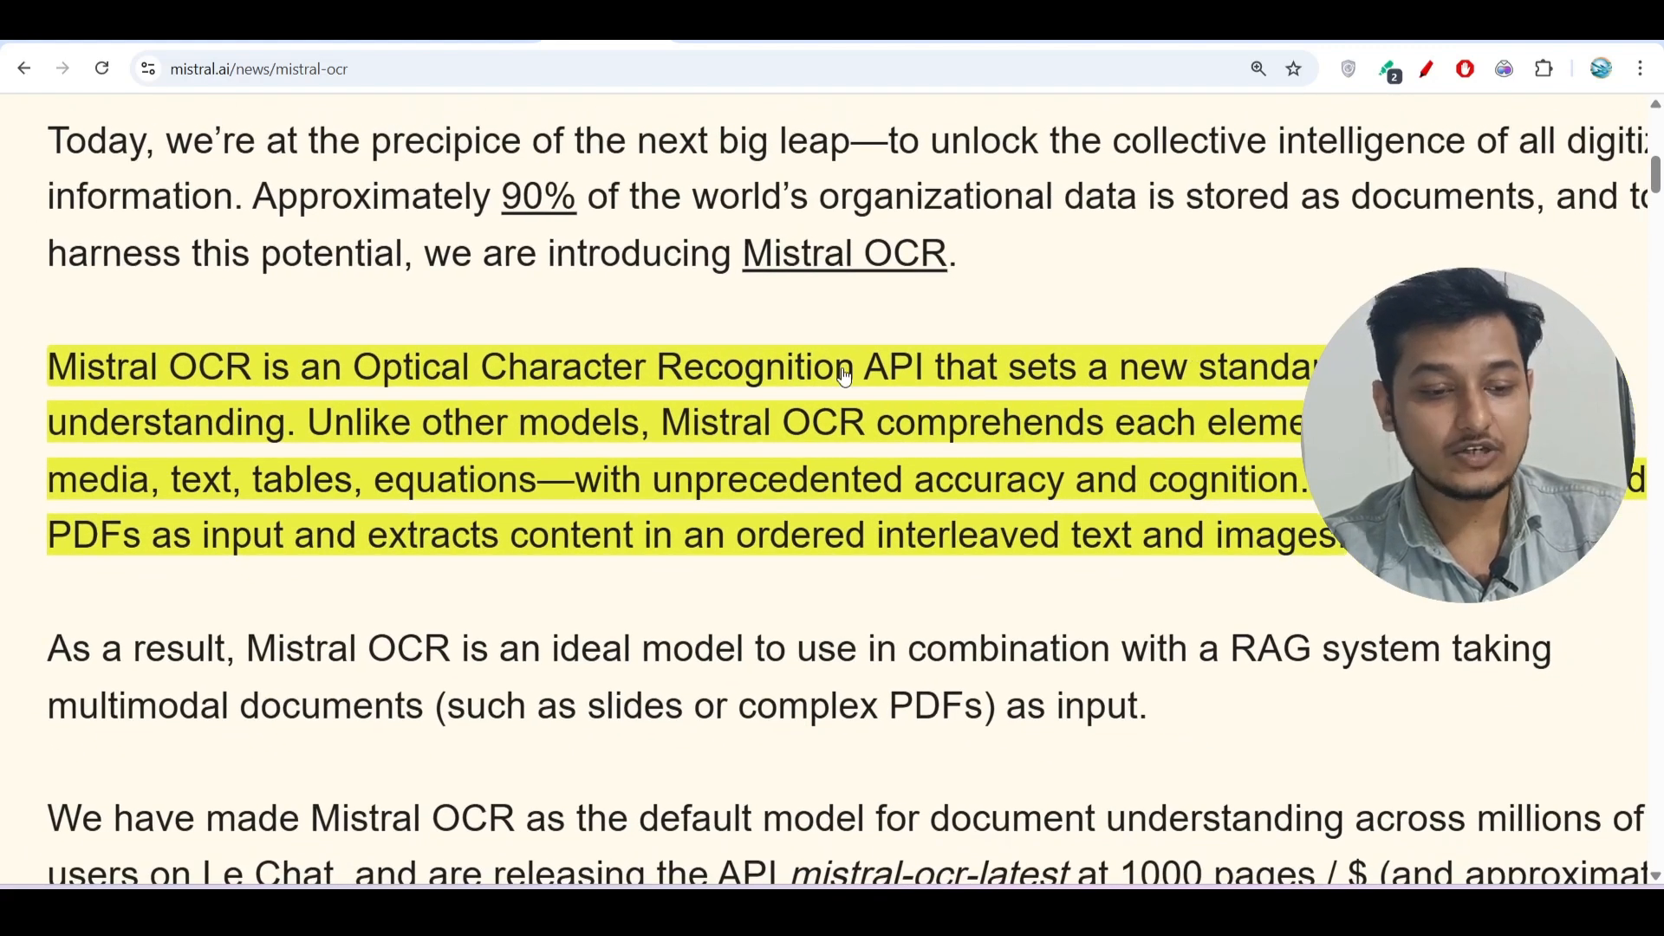
{"action": "scroll", "coordinate": [844, 376], "scroll_direction": "down", "scroll_amount": 2}
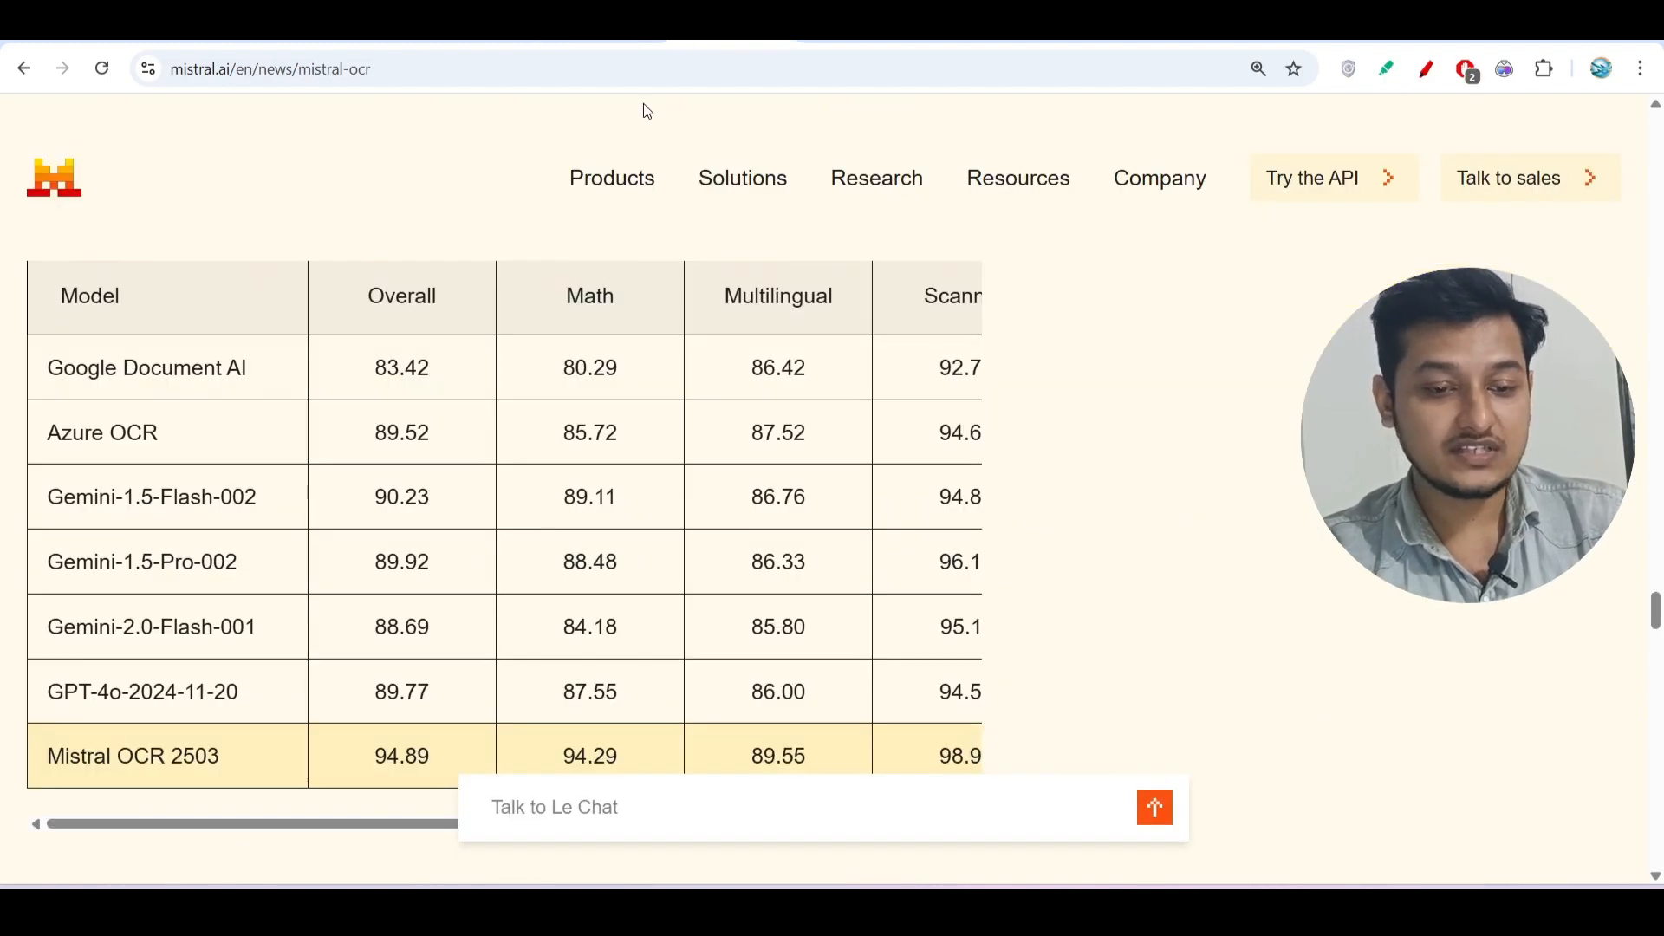
{"action": "scroll", "coordinate": [289, 560], "scroll_direction": "down", "scroll_amount": 1}
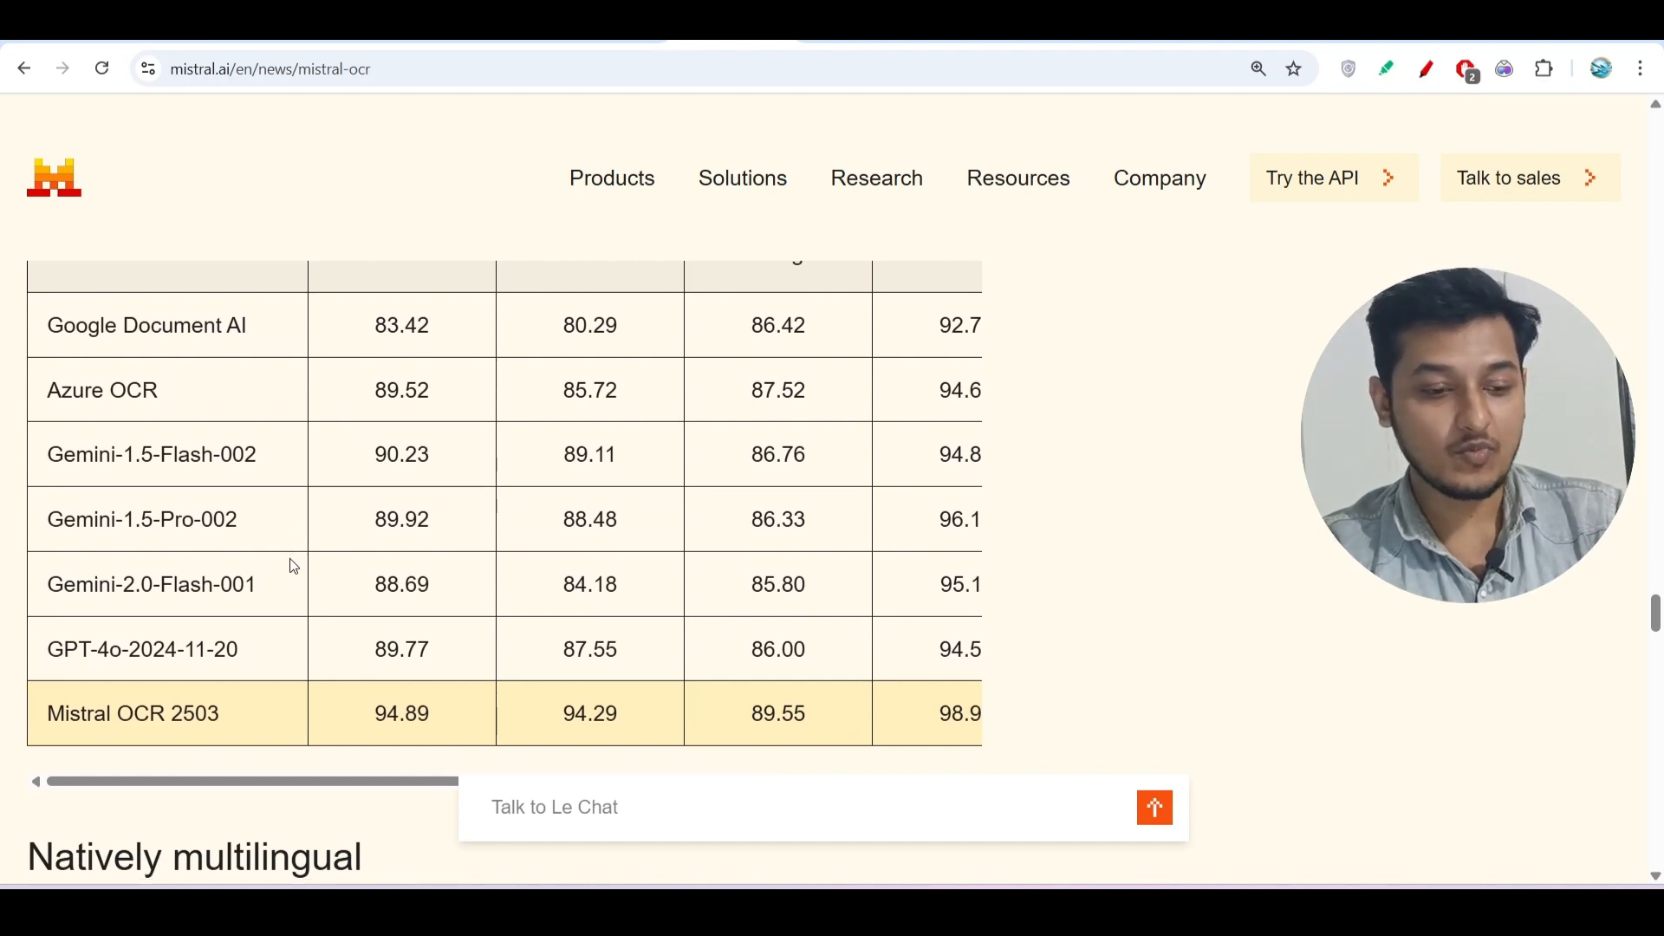
{"action": "left_click_drag", "start_coordinate": [62, 653], "coordinate": [122, 649]}
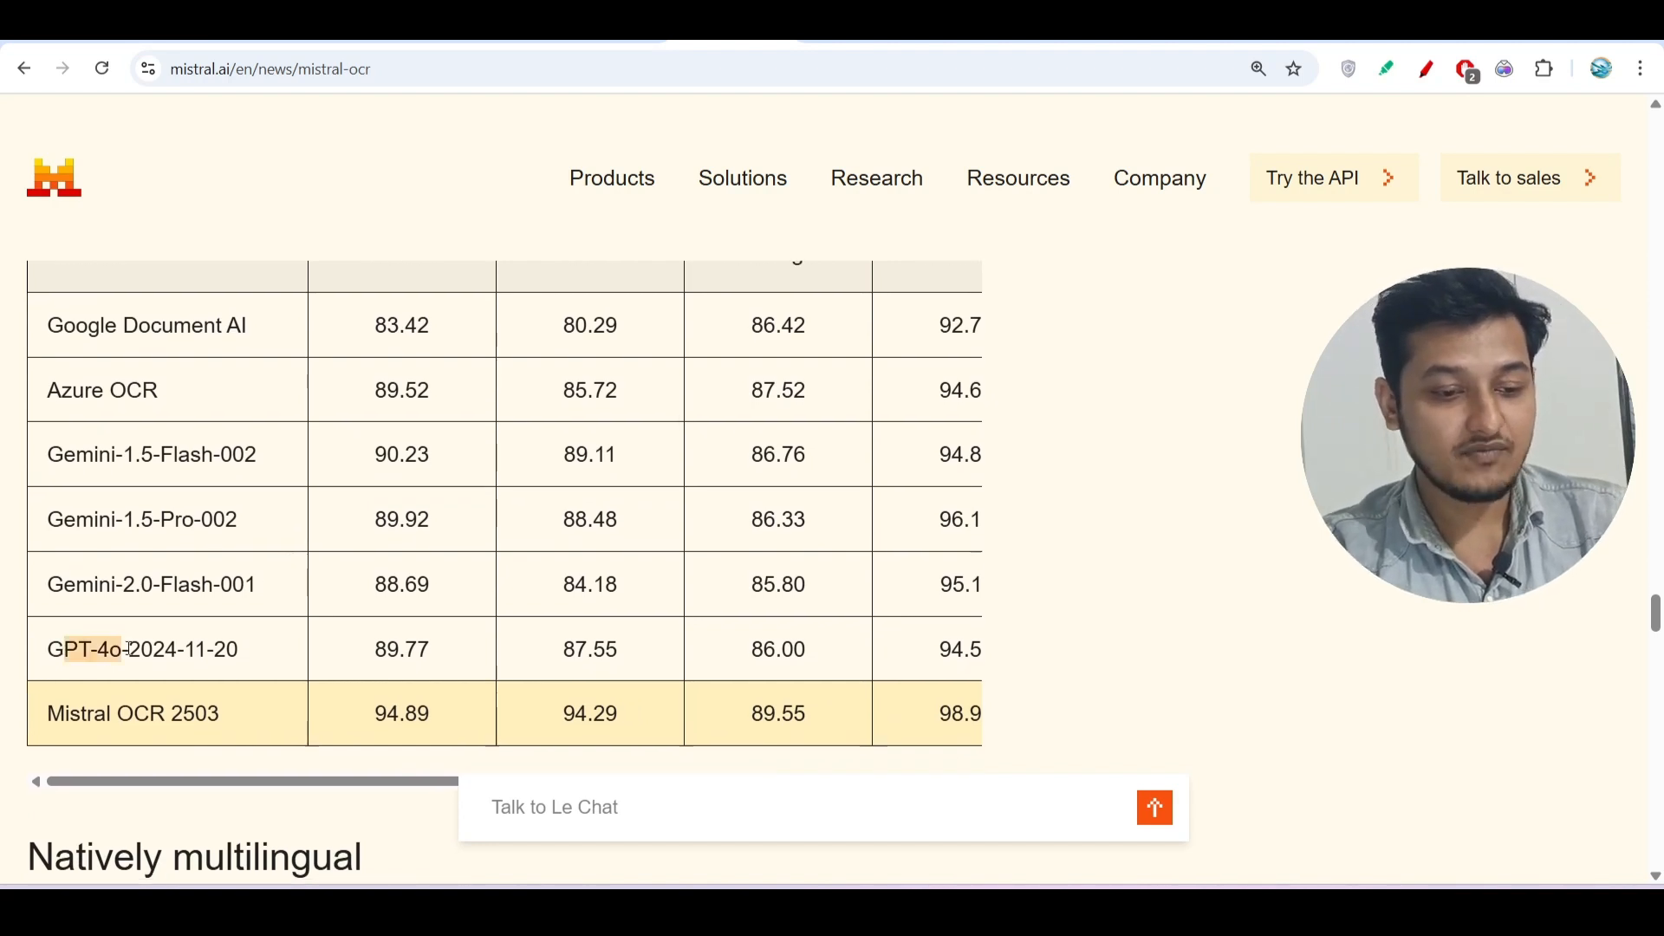
{"action": "left_click_drag", "start_coordinate": [75, 584], "coordinate": [157, 582]}
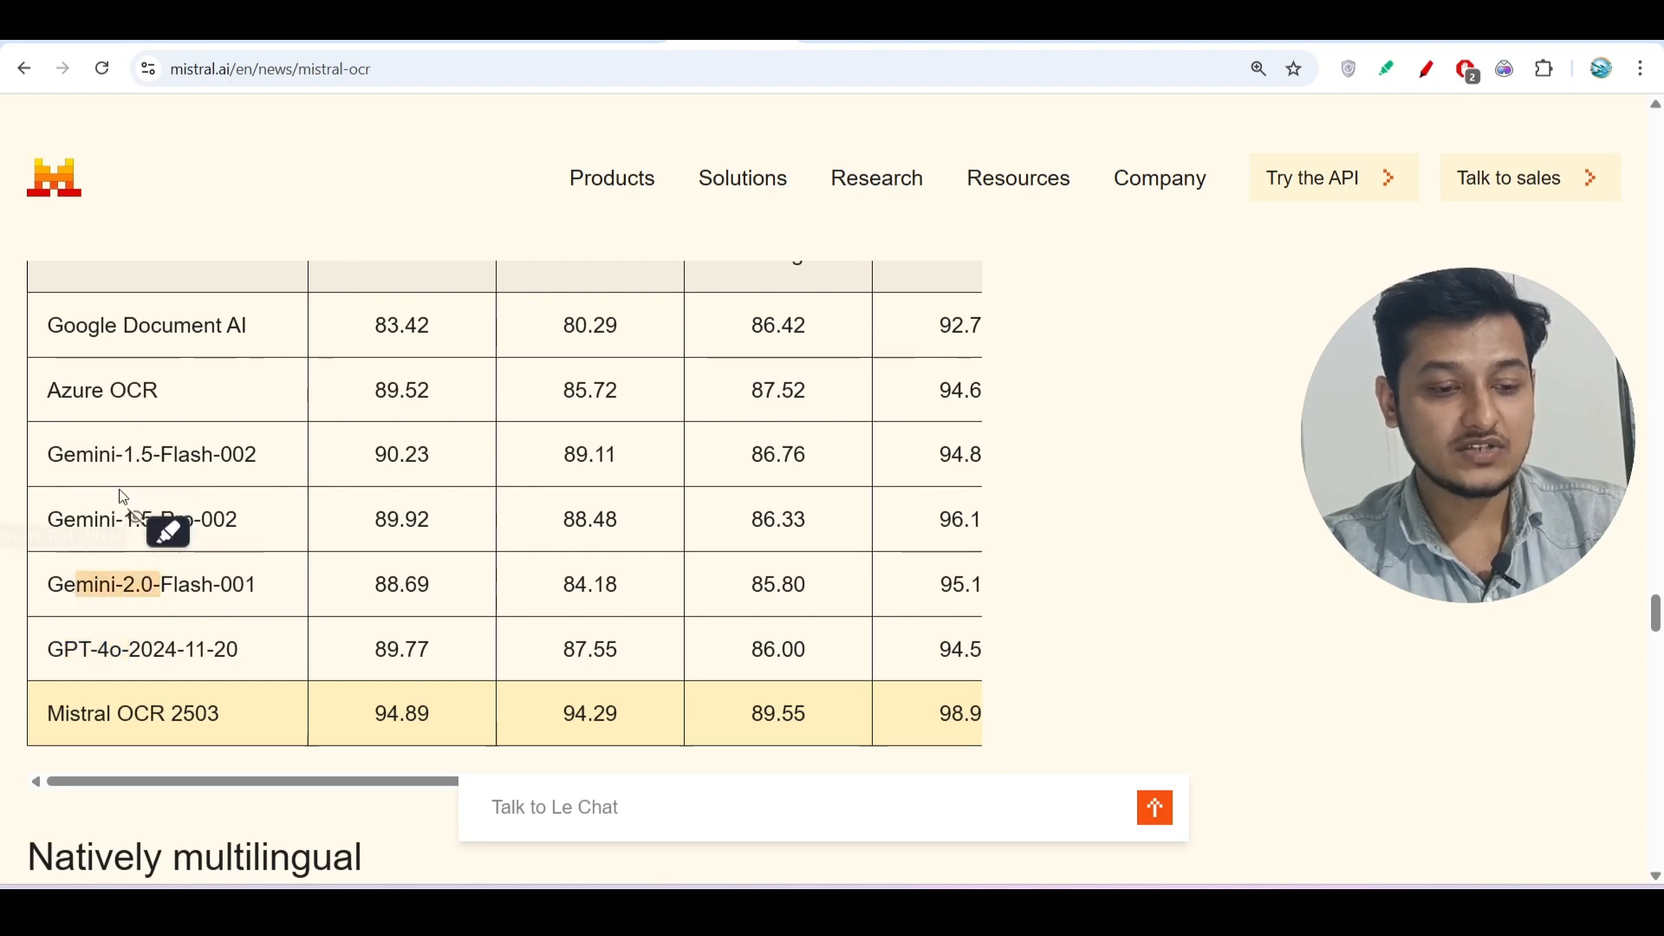
{"action": "left_click_drag", "start_coordinate": [73, 390], "coordinate": [161, 389]}
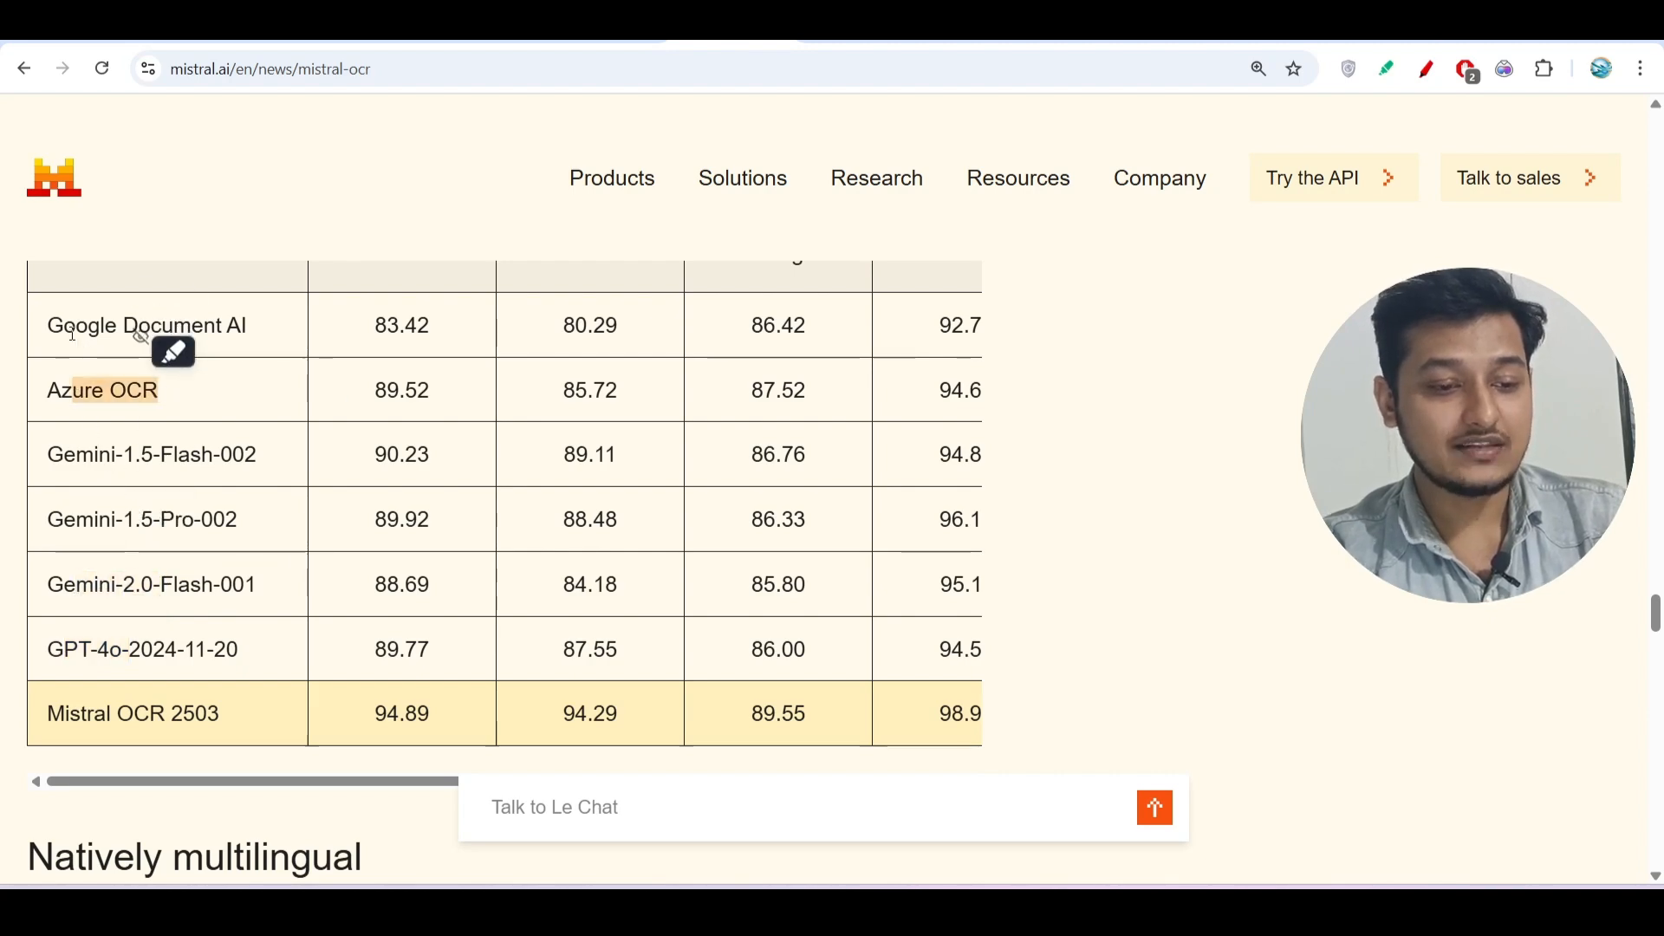
{"action": "left_click_drag", "start_coordinate": [76, 326], "coordinate": [266, 324]}
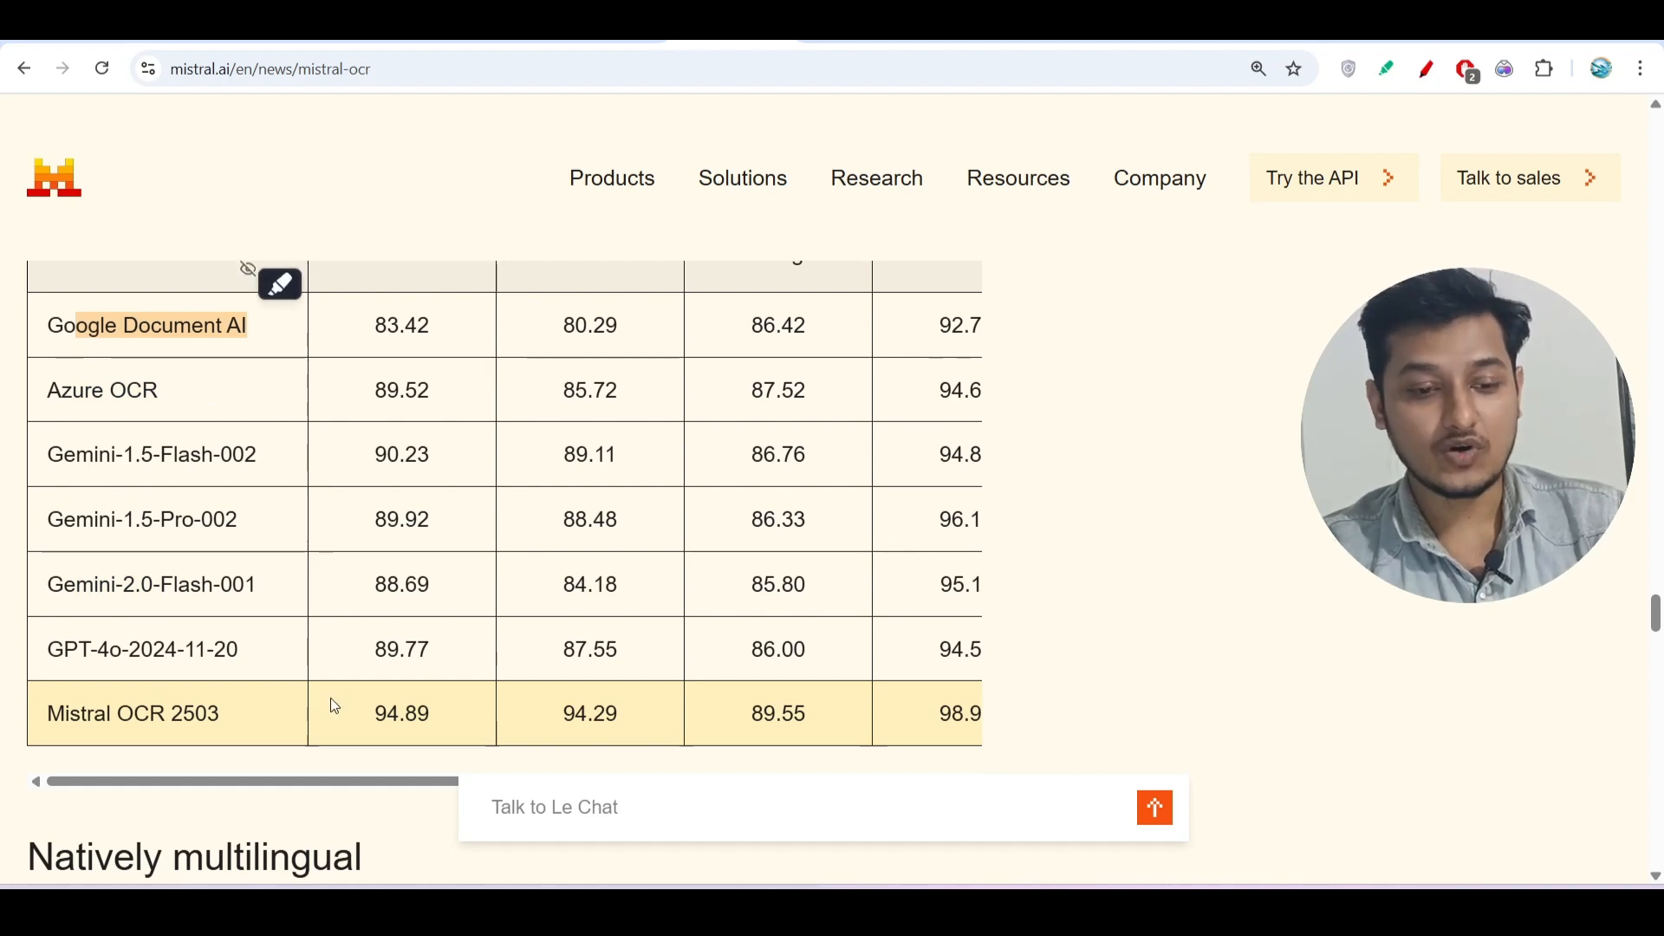
{"action": "scroll", "coordinate": [330, 699], "scroll_direction": "up", "scroll_amount": 1}
{"action": "scroll", "coordinate": [530, 499], "scroll_direction": "right", "scroll_amount": 1}
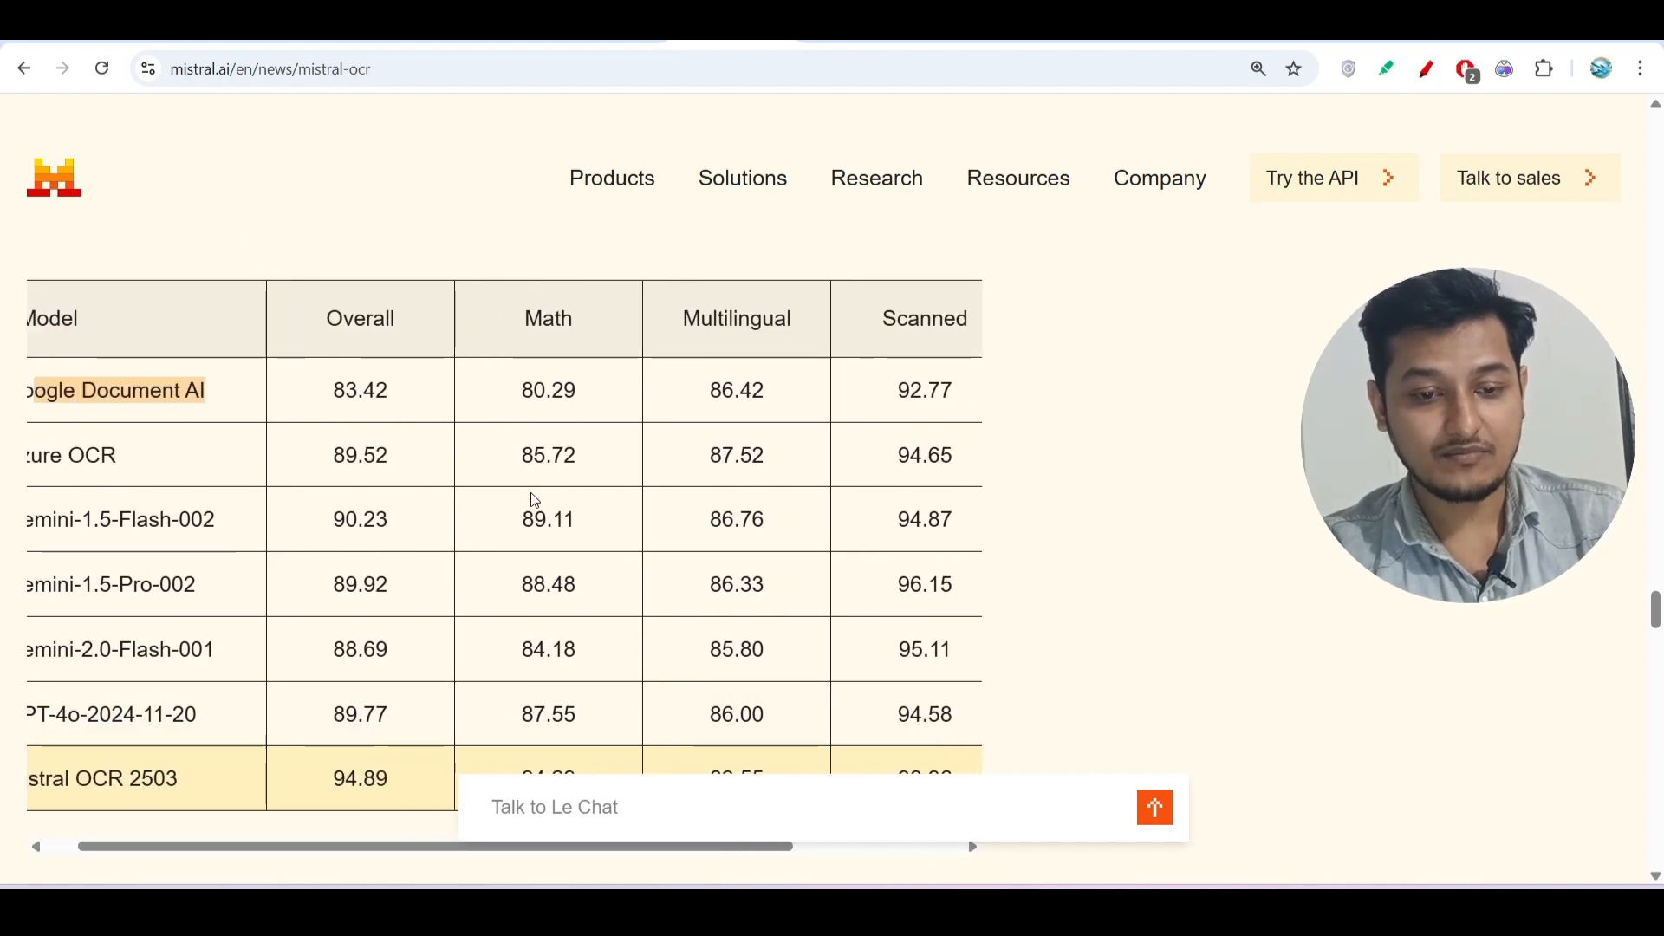
{"action": "scroll", "coordinate": [532, 499], "scroll_direction": "right", "scroll_amount": 1}
{"action": "scroll", "coordinate": [531, 500], "scroll_direction": "right", "scroll_amount": 2}
{"action": "scroll", "coordinate": [530, 499], "scroll_direction": "right", "scroll_amount": 1}
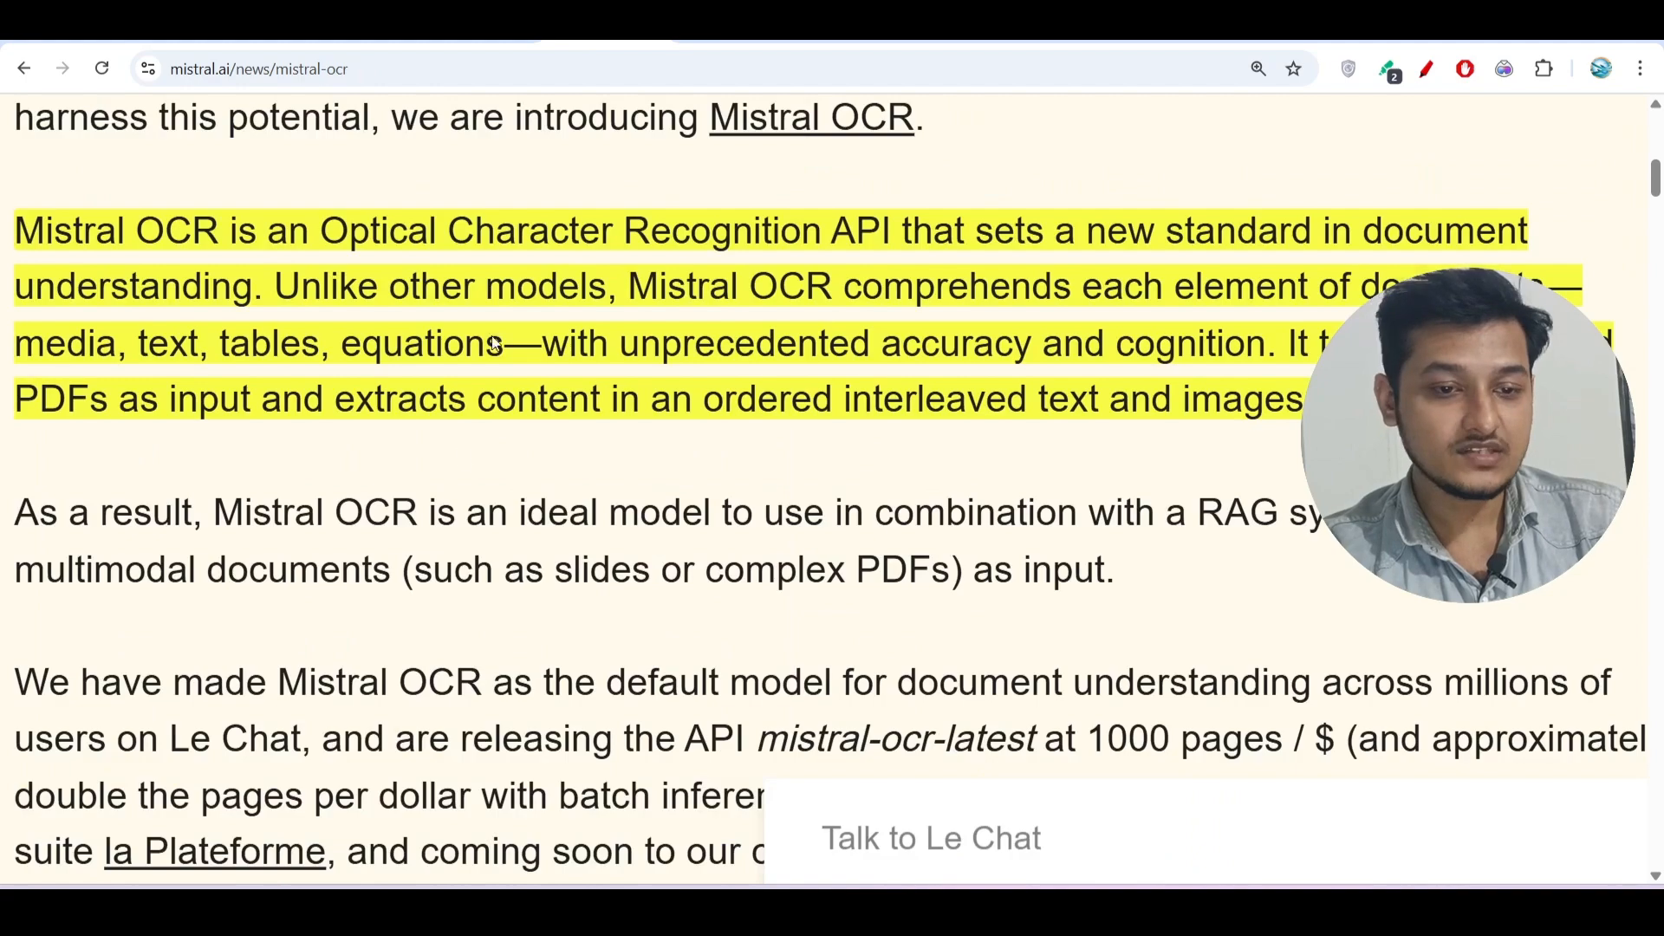
{"action": "scroll", "coordinate": [495, 343], "scroll_direction": "down", "scroll_amount": 3}
- Zoom the OCR article out to browse the Pixtral, math and Hindi examples
{"action": "key", "text": "ctrl+minus"}
{"action": "scroll", "coordinate": [461, 452], "scroll_direction": "down", "scroll_amount": 5}
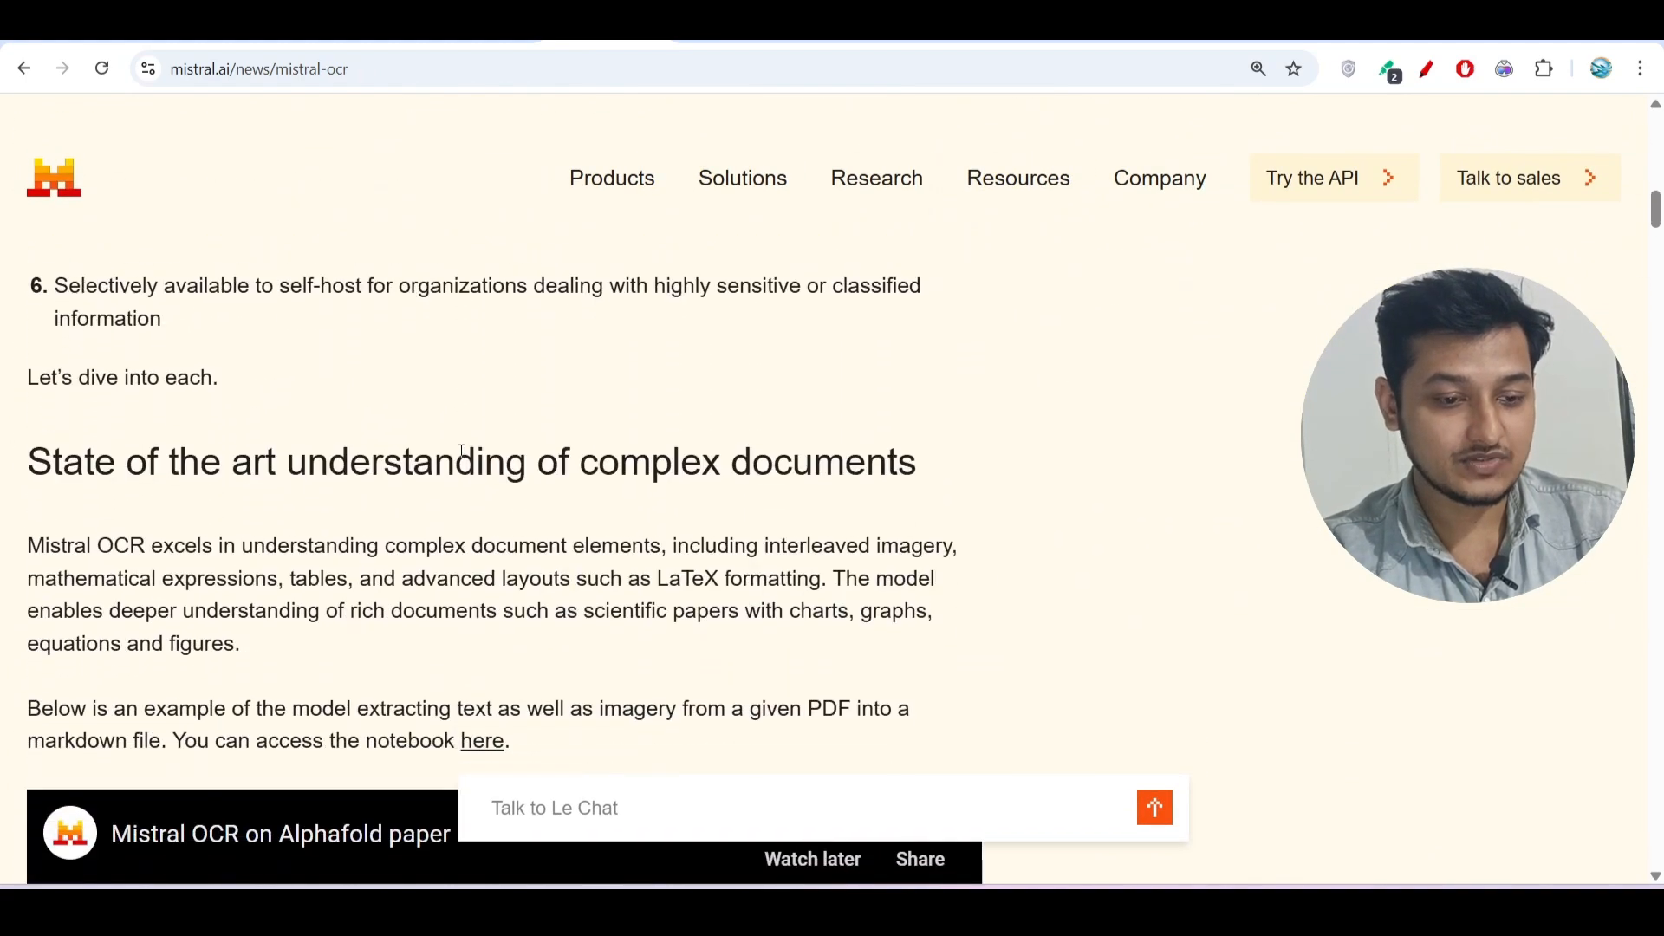
{"action": "scroll", "coordinate": [461, 451], "scroll_direction": "down", "scroll_amount": 4}
{"action": "scroll", "coordinate": [462, 451], "scroll_direction": "down", "scroll_amount": 4}
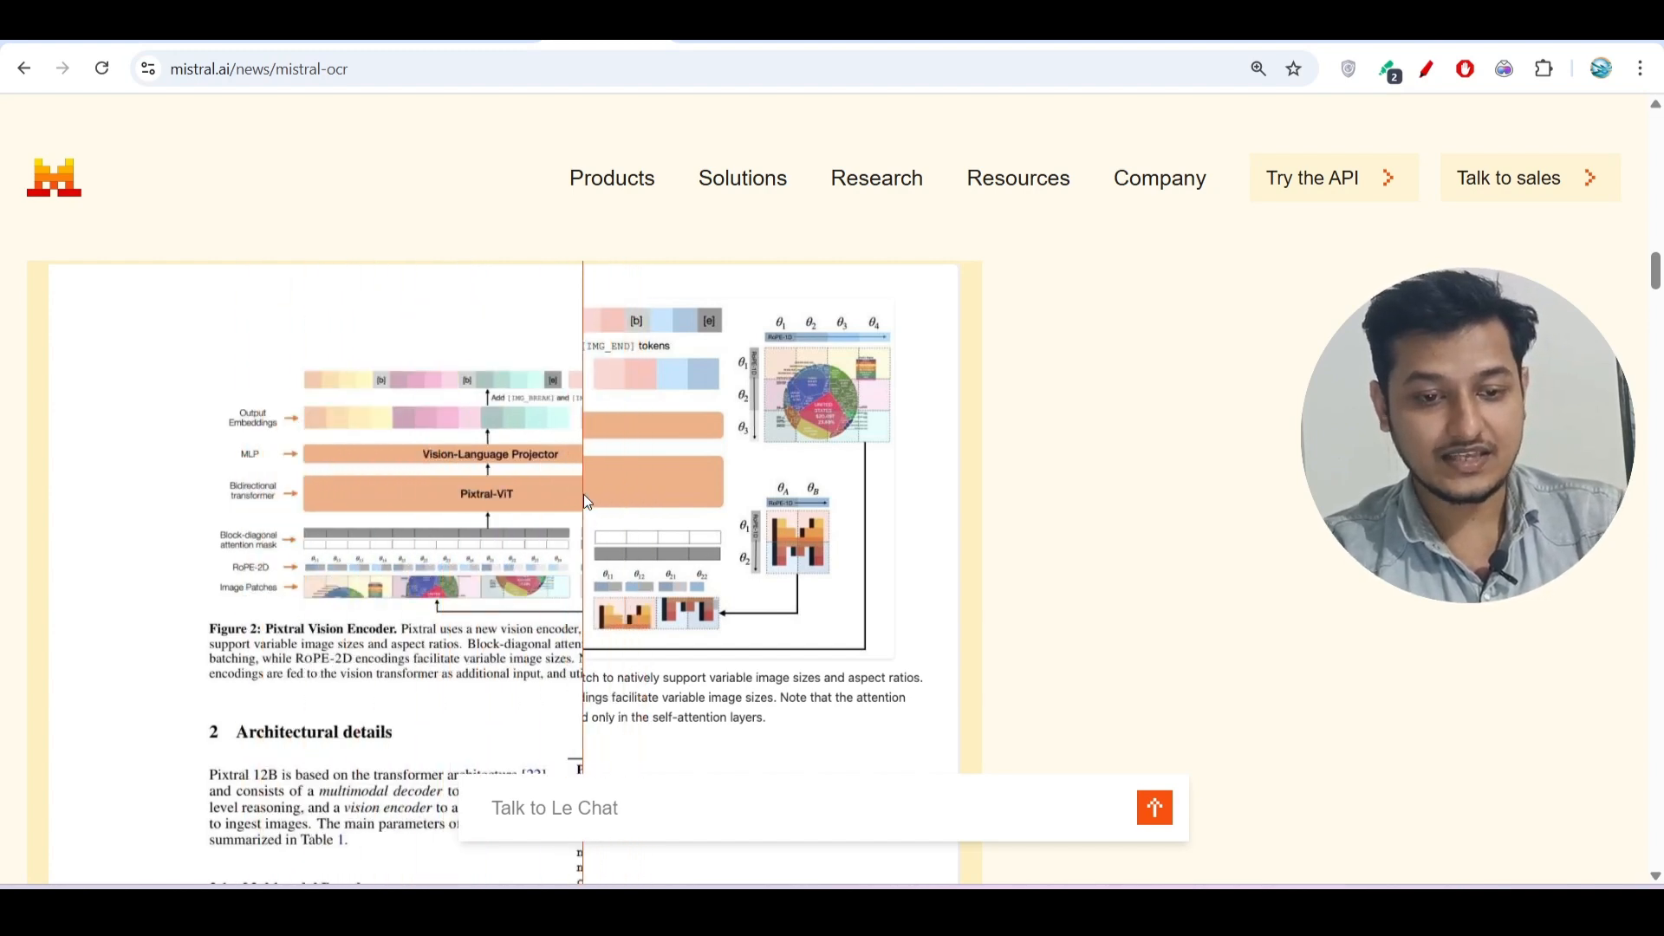
{"action": "scroll", "coordinate": [587, 494], "scroll_direction": "down", "scroll_amount": 2}
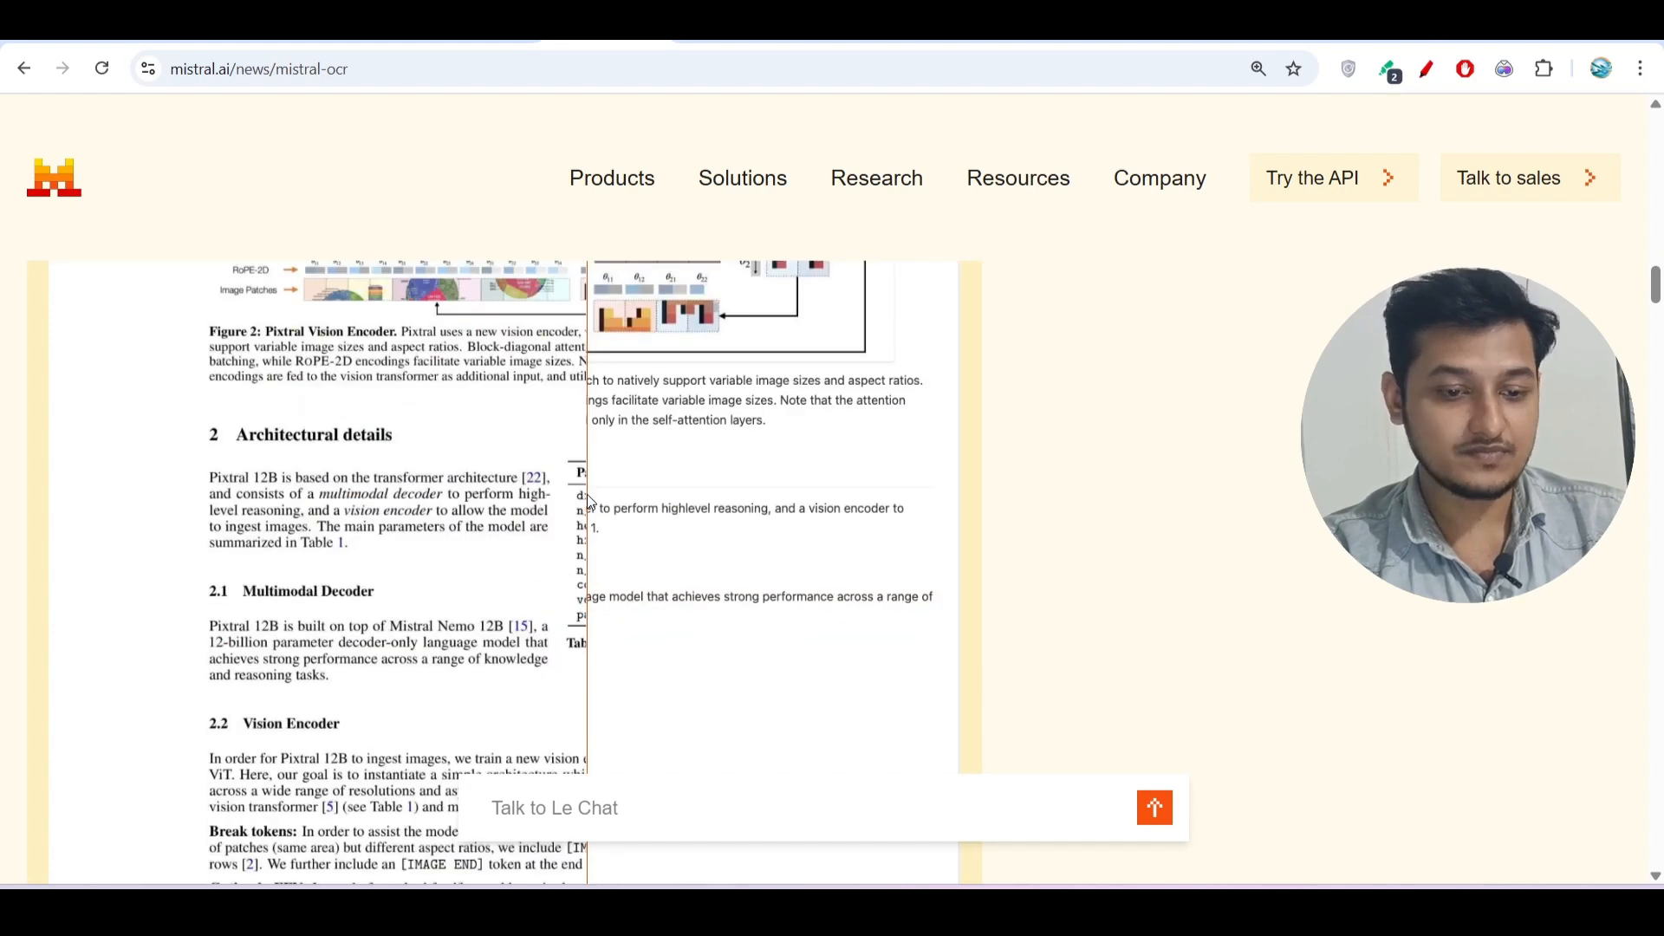
{"action": "scroll", "coordinate": [586, 494], "scroll_direction": "down", "scroll_amount": 3}
{"action": "scroll", "coordinate": [587, 495], "scroll_direction": "down", "scroll_amount": 4}
{"action": "scroll", "coordinate": [587, 494], "scroll_direction": "down", "scroll_amount": 1}
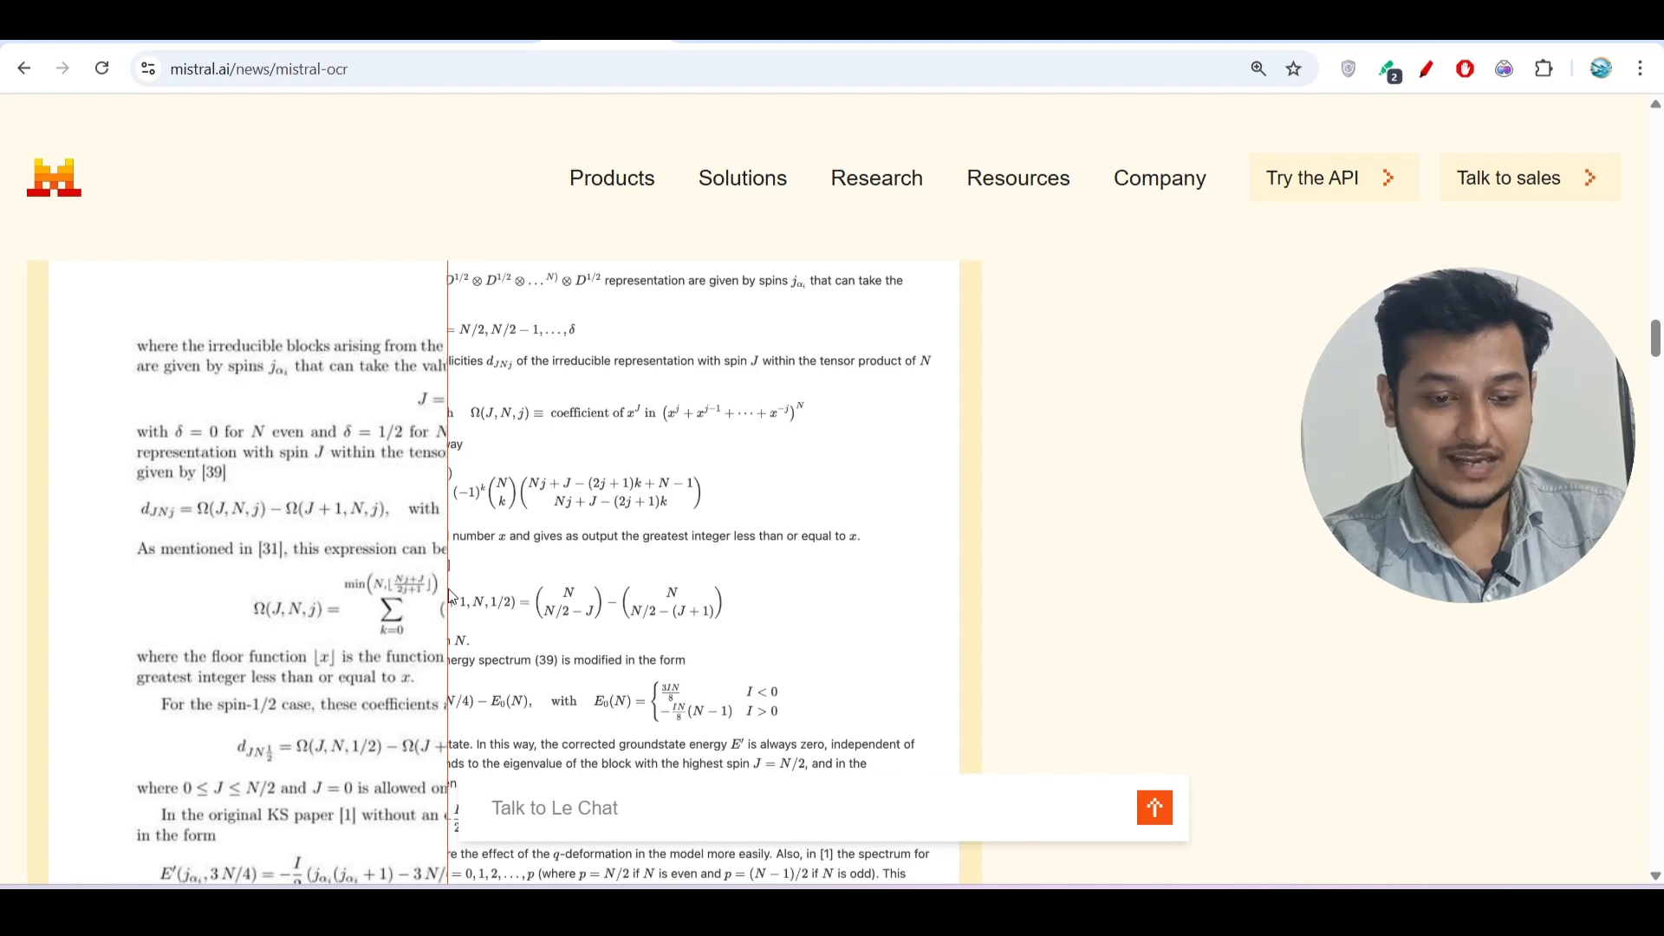
{"action": "scroll", "coordinate": [448, 593], "scroll_direction": "down", "scroll_amount": 3}
{"action": "scroll", "coordinate": [448, 593], "scroll_direction": "down", "scroll_amount": 2}
{"action": "scroll", "coordinate": [448, 593], "scroll_direction": "down", "scroll_amount": 3}
{"action": "scroll", "coordinate": [449, 593], "scroll_direction": "down", "scroll_amount": 2}
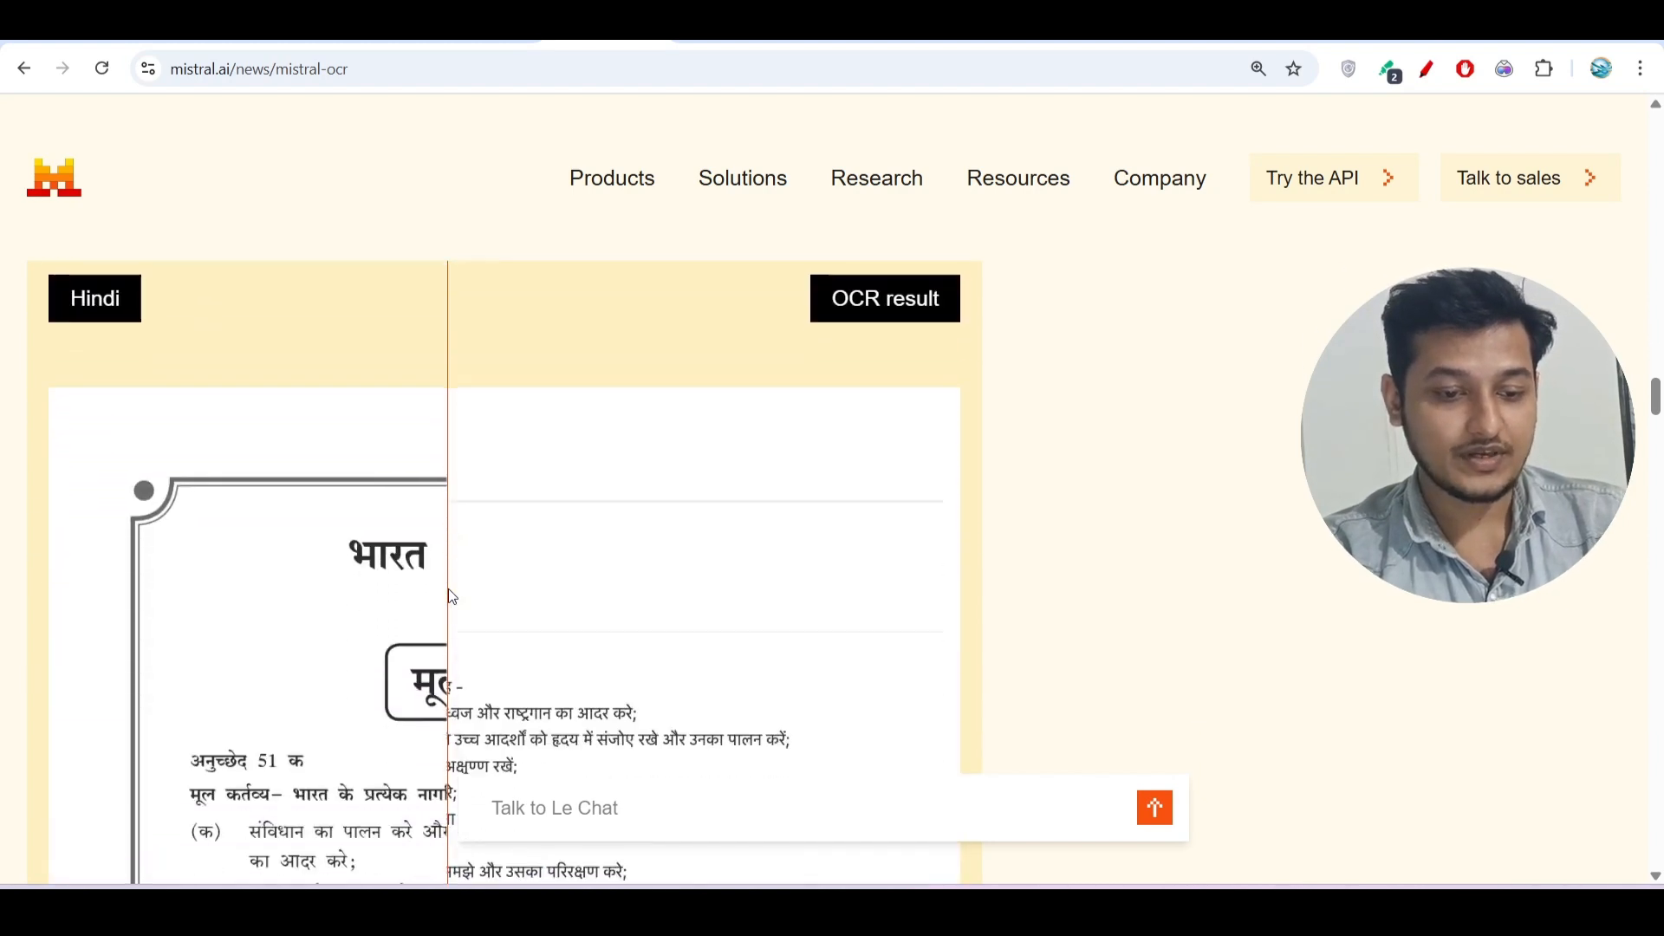
{"action": "scroll", "coordinate": [448, 593], "scroll_direction": "down", "scroll_amount": 2}
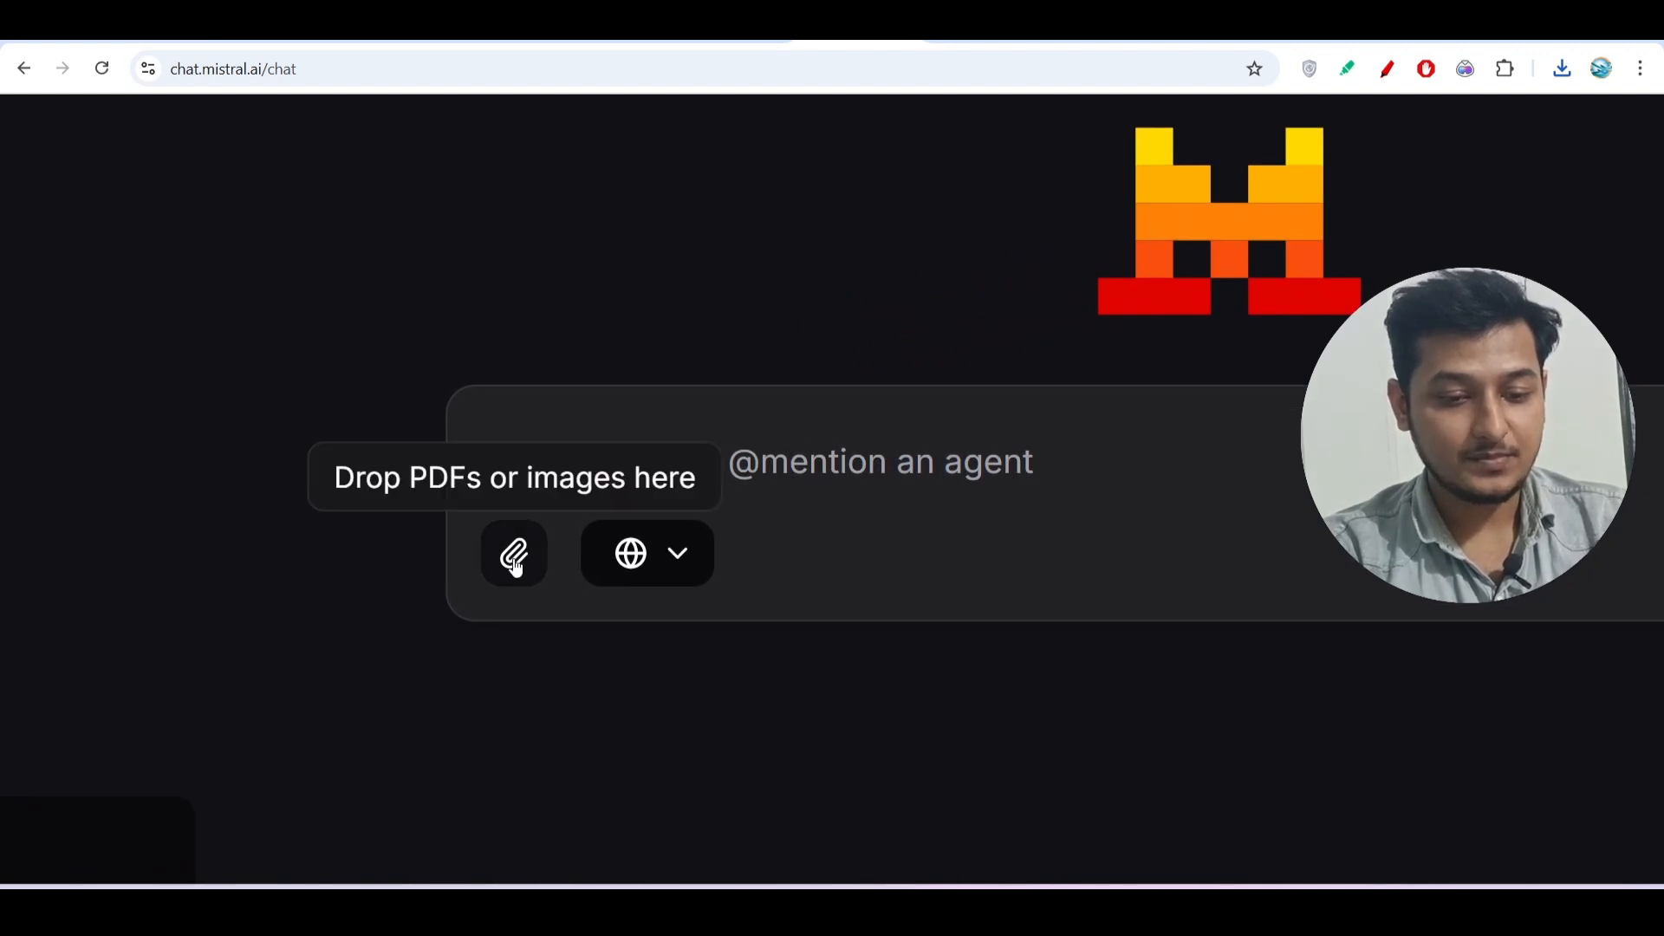
- Attach 2201.04234v3.pdf from Downloads and send 'extract the lines inside pdf' to Le Chat
{"action": "left_click", "coordinate": [514, 555]}
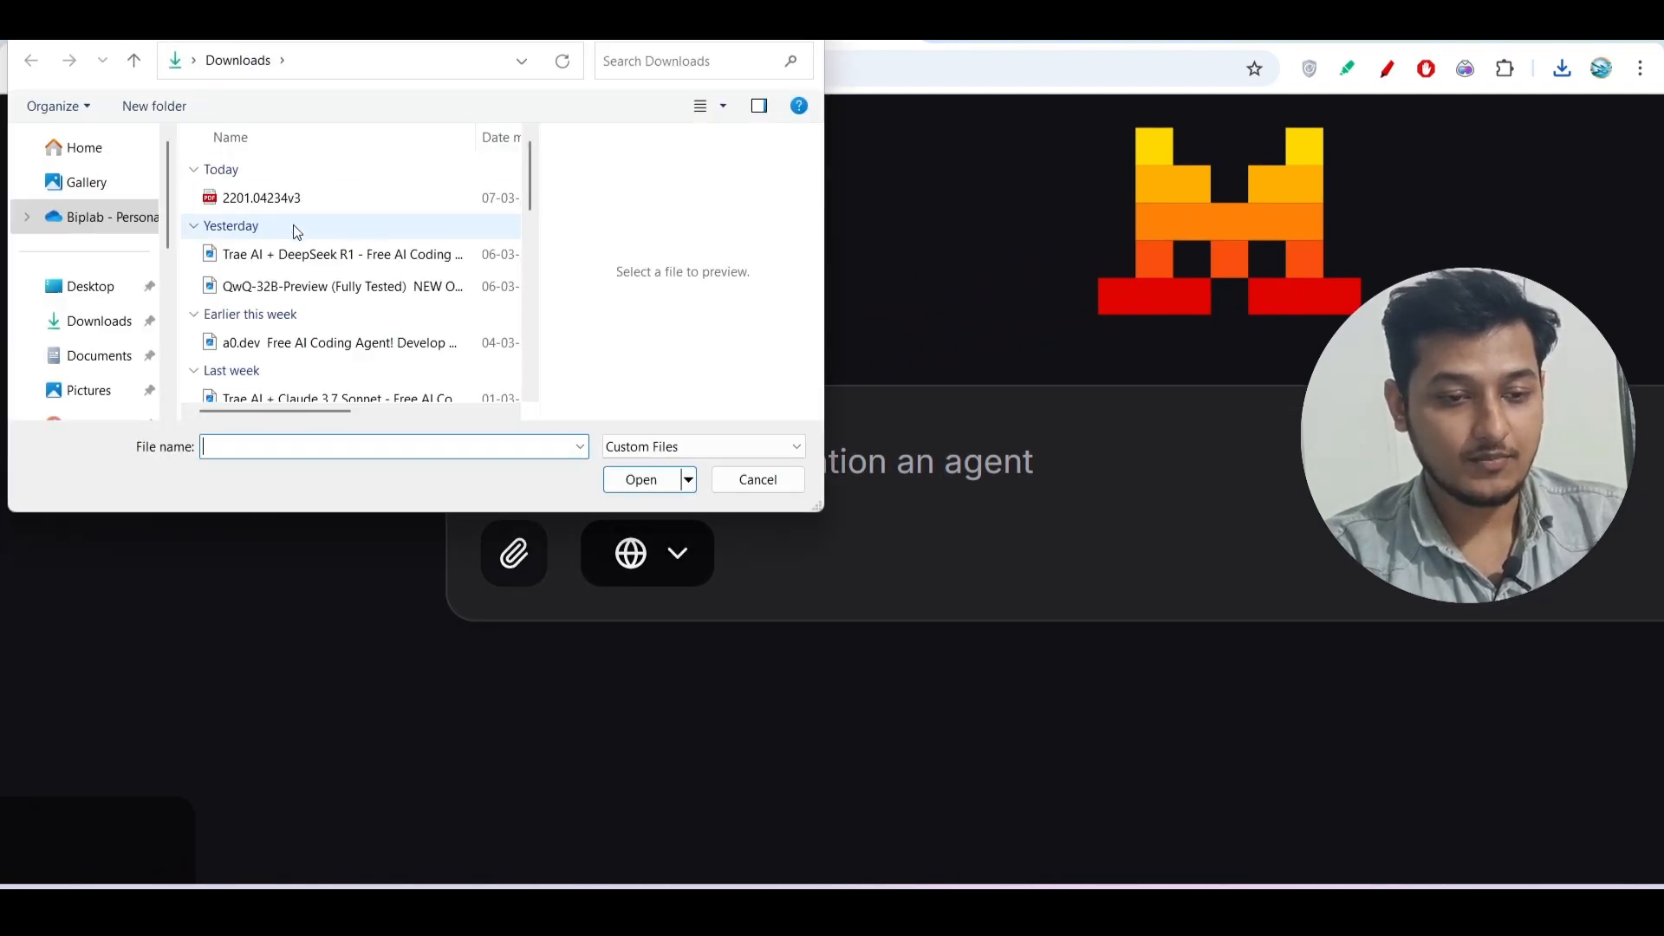
{"action": "left_click", "coordinate": [286, 200]}
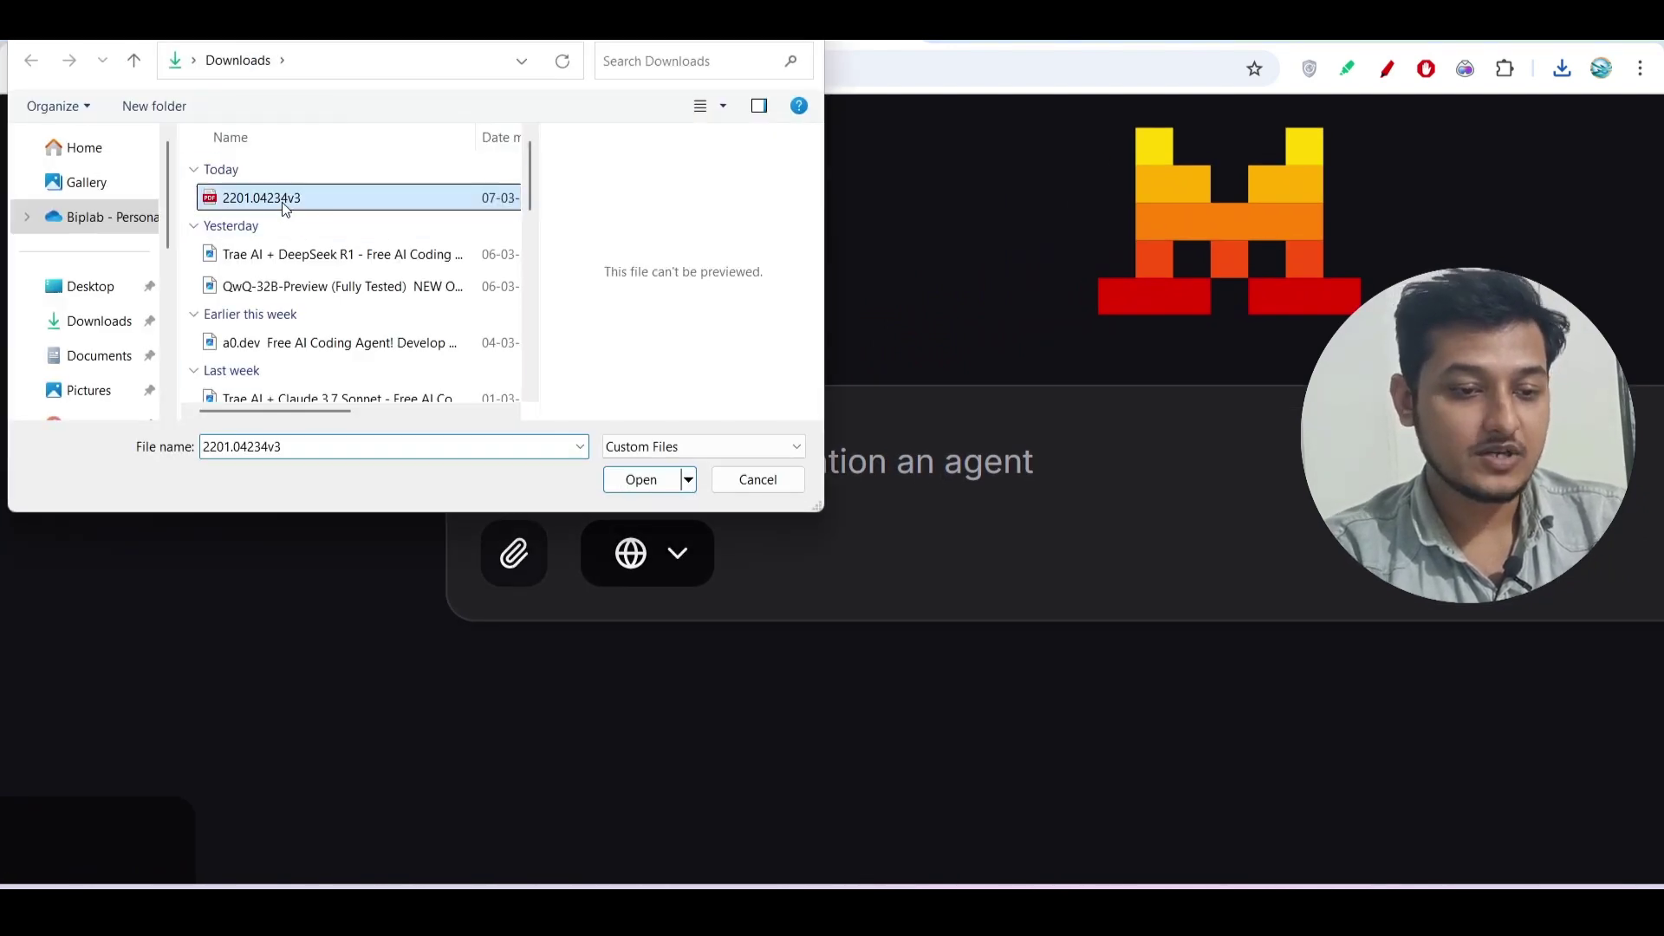
{"action": "left_click", "coordinate": [629, 483]}
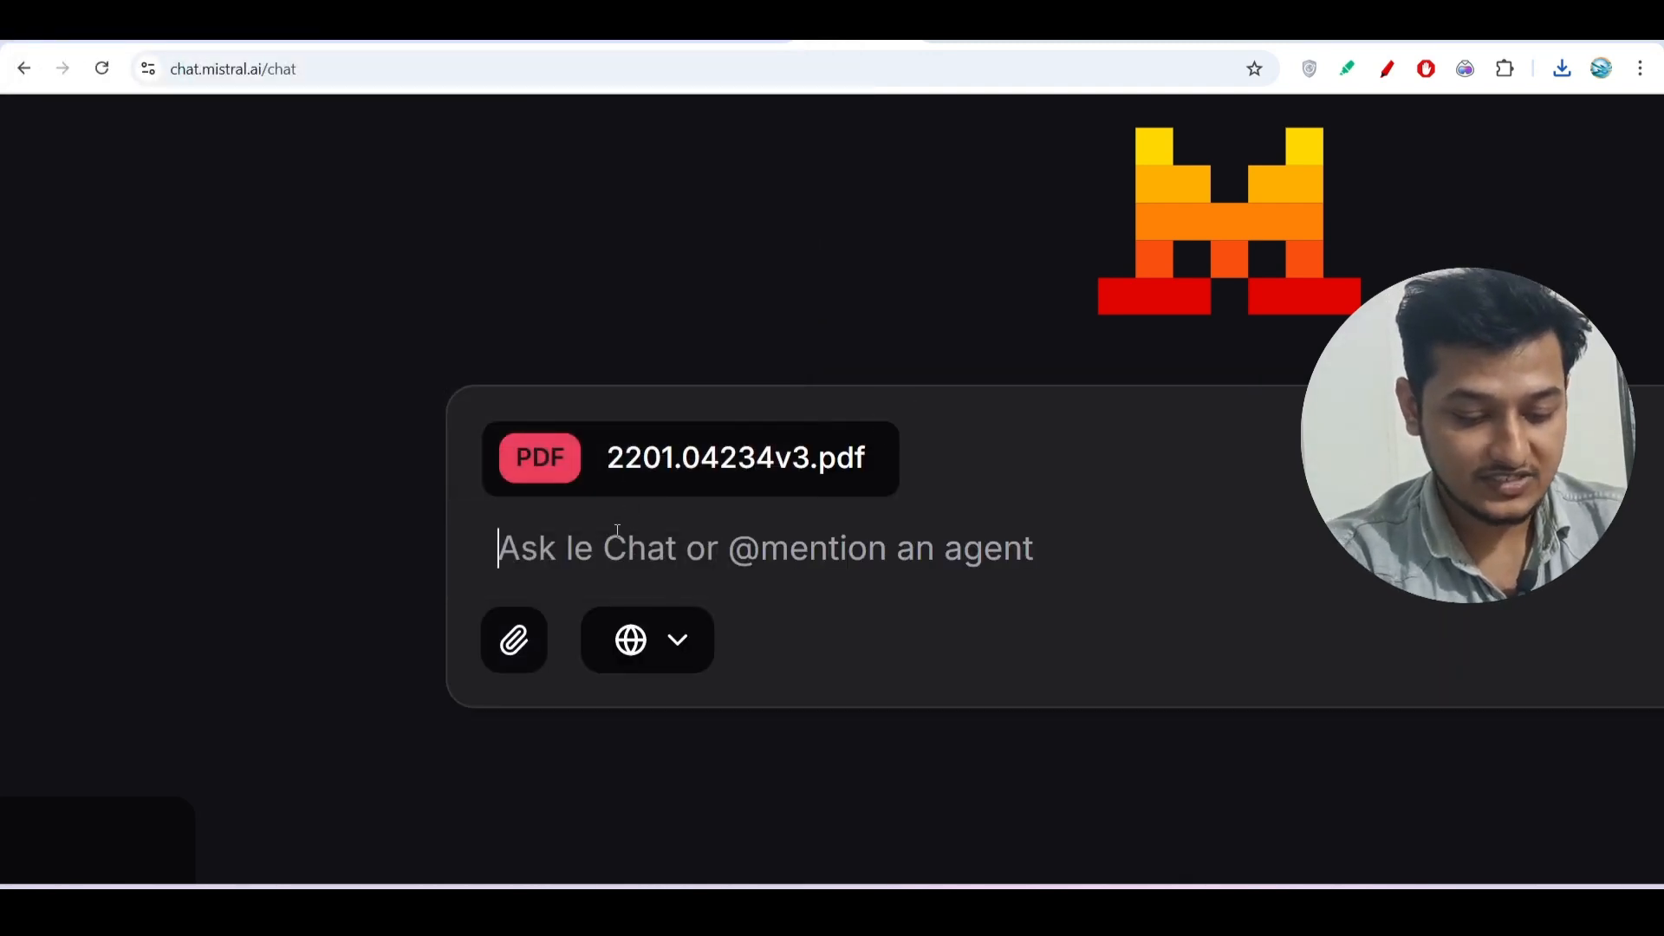
{"action": "type", "text": "extract"}
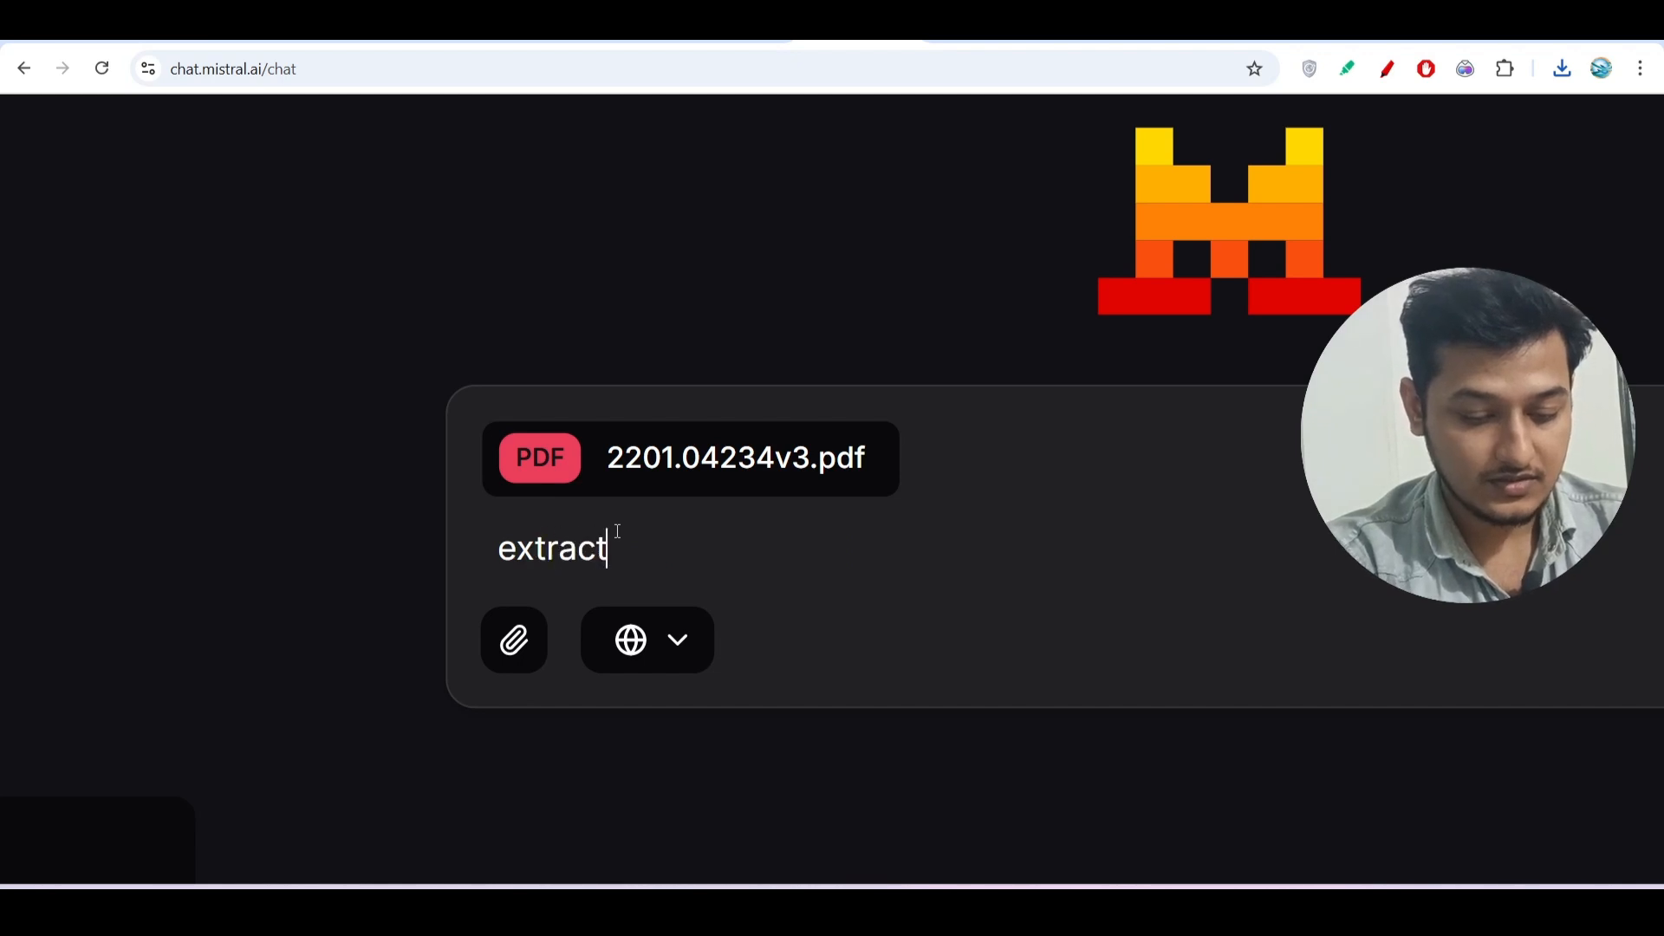
{"action": "type", "text": " thelin"}
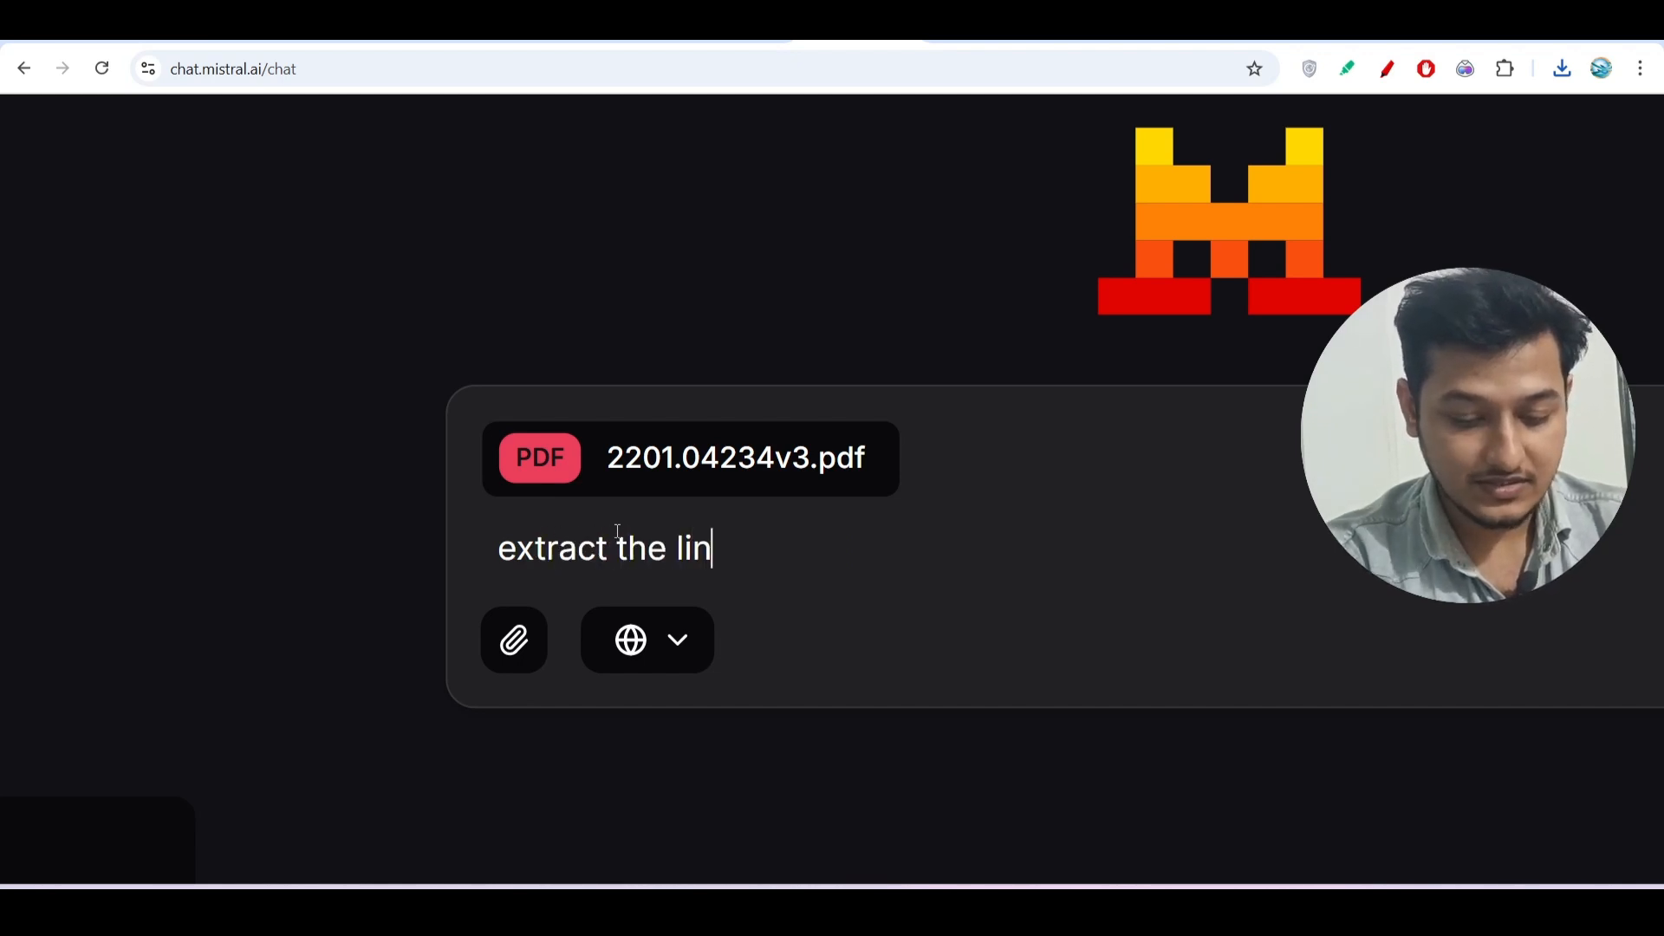
{"action": "type", "text": "esins"}
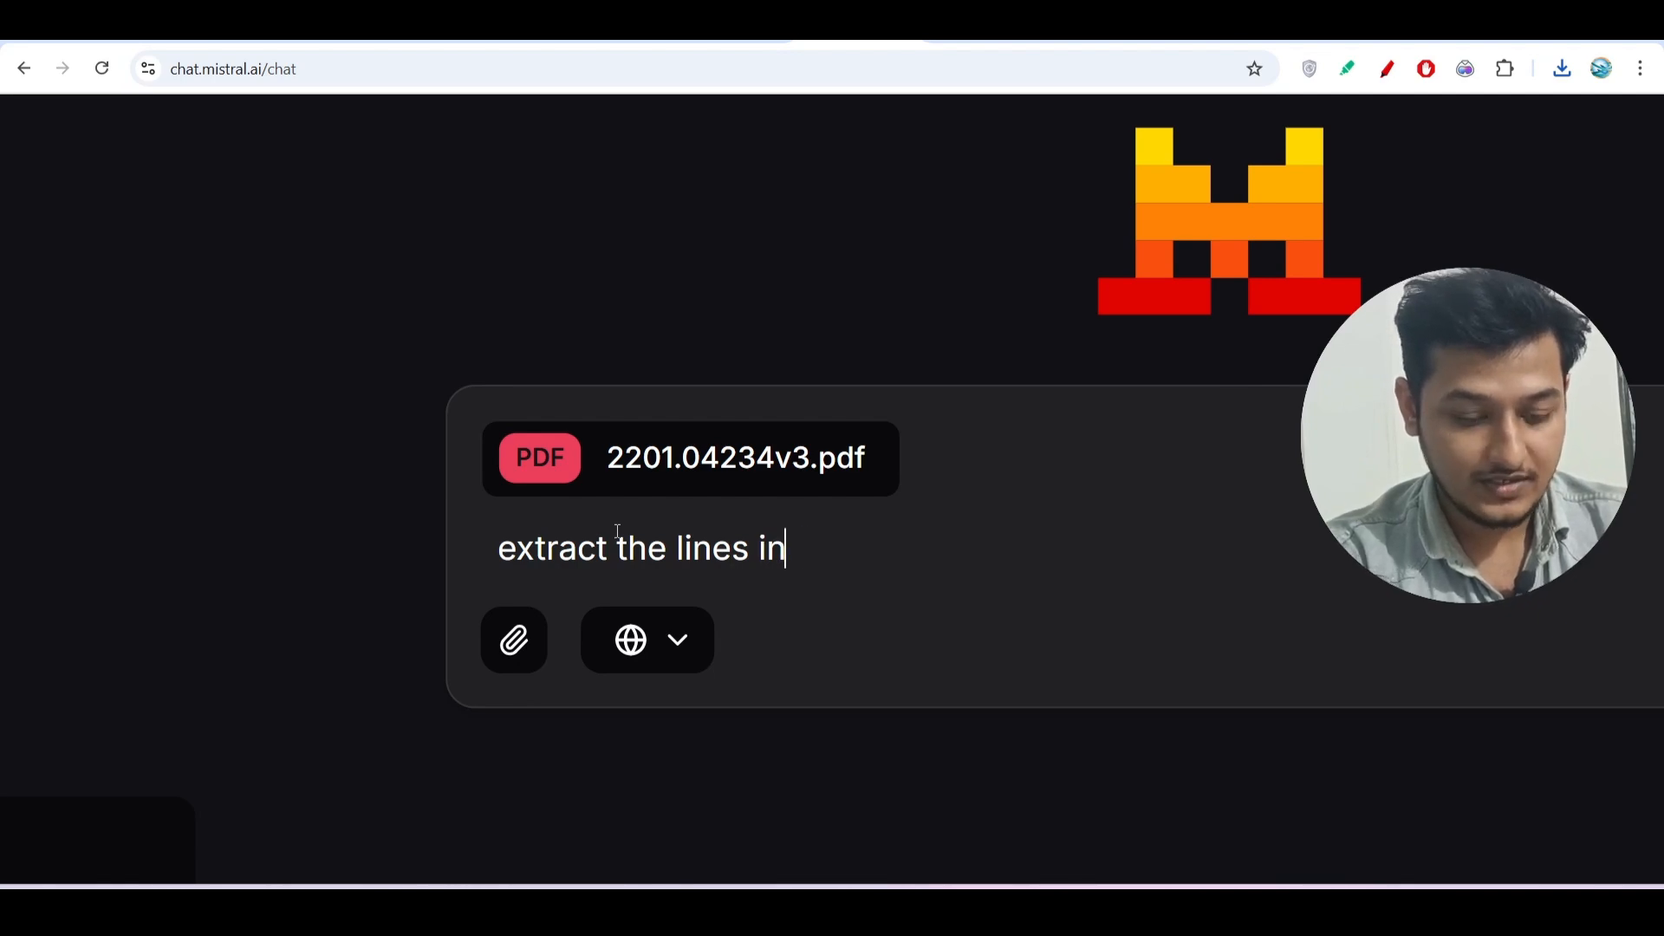
{"action": "type", "text": "side pdf"}
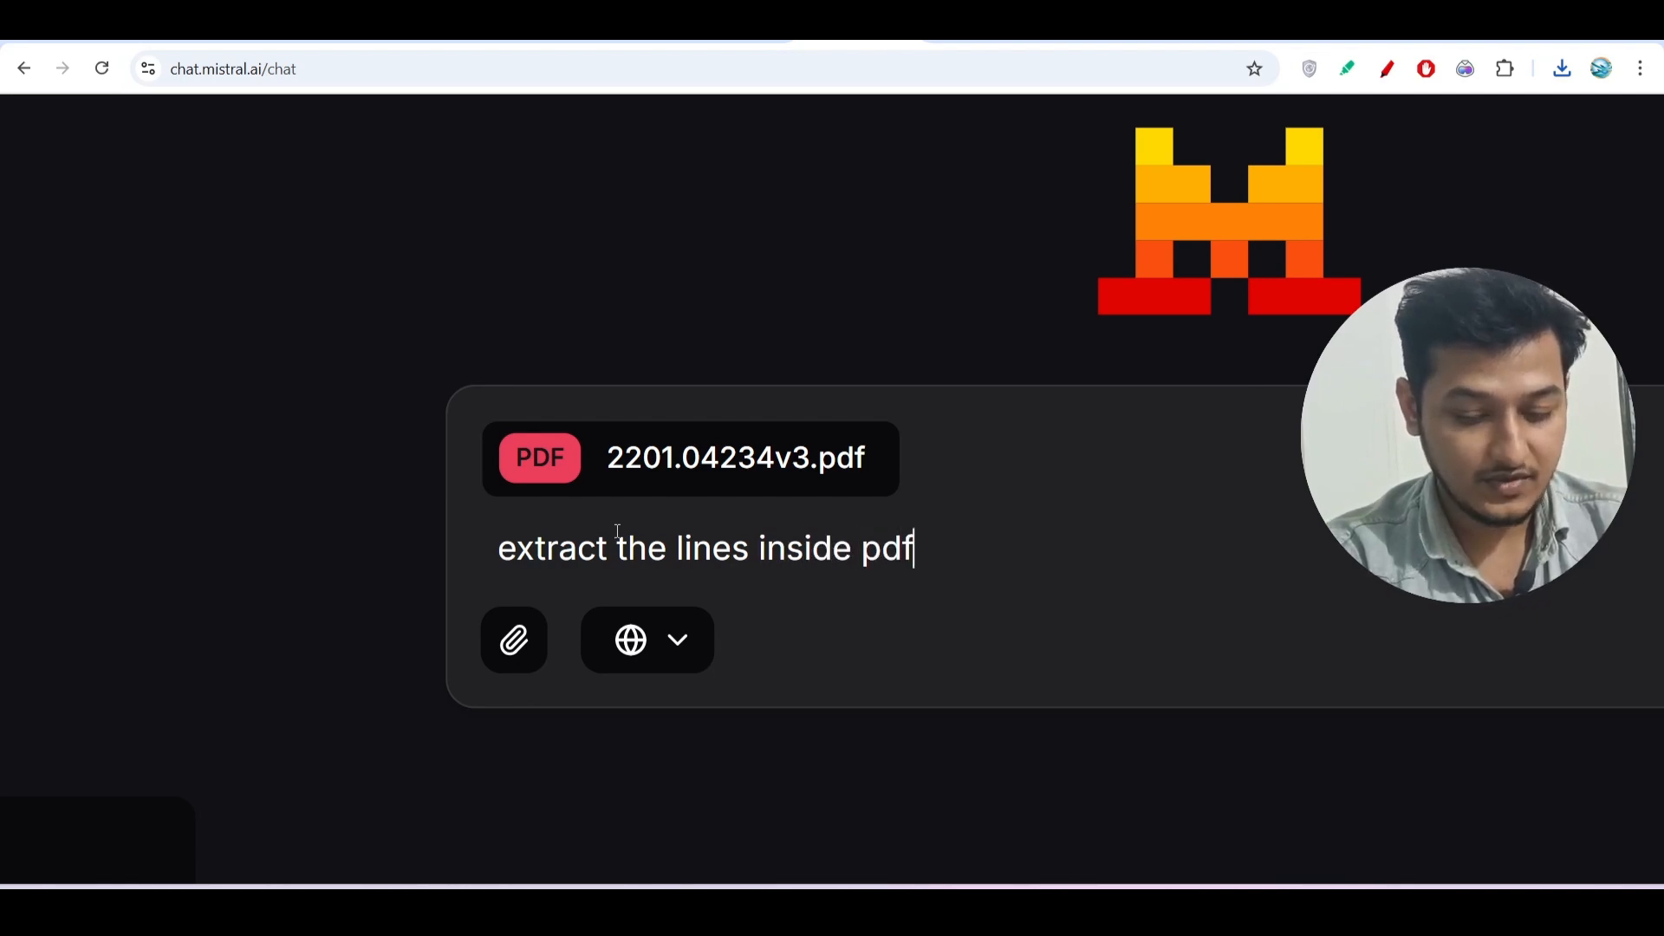
{"action": "key", "text": "Return"}
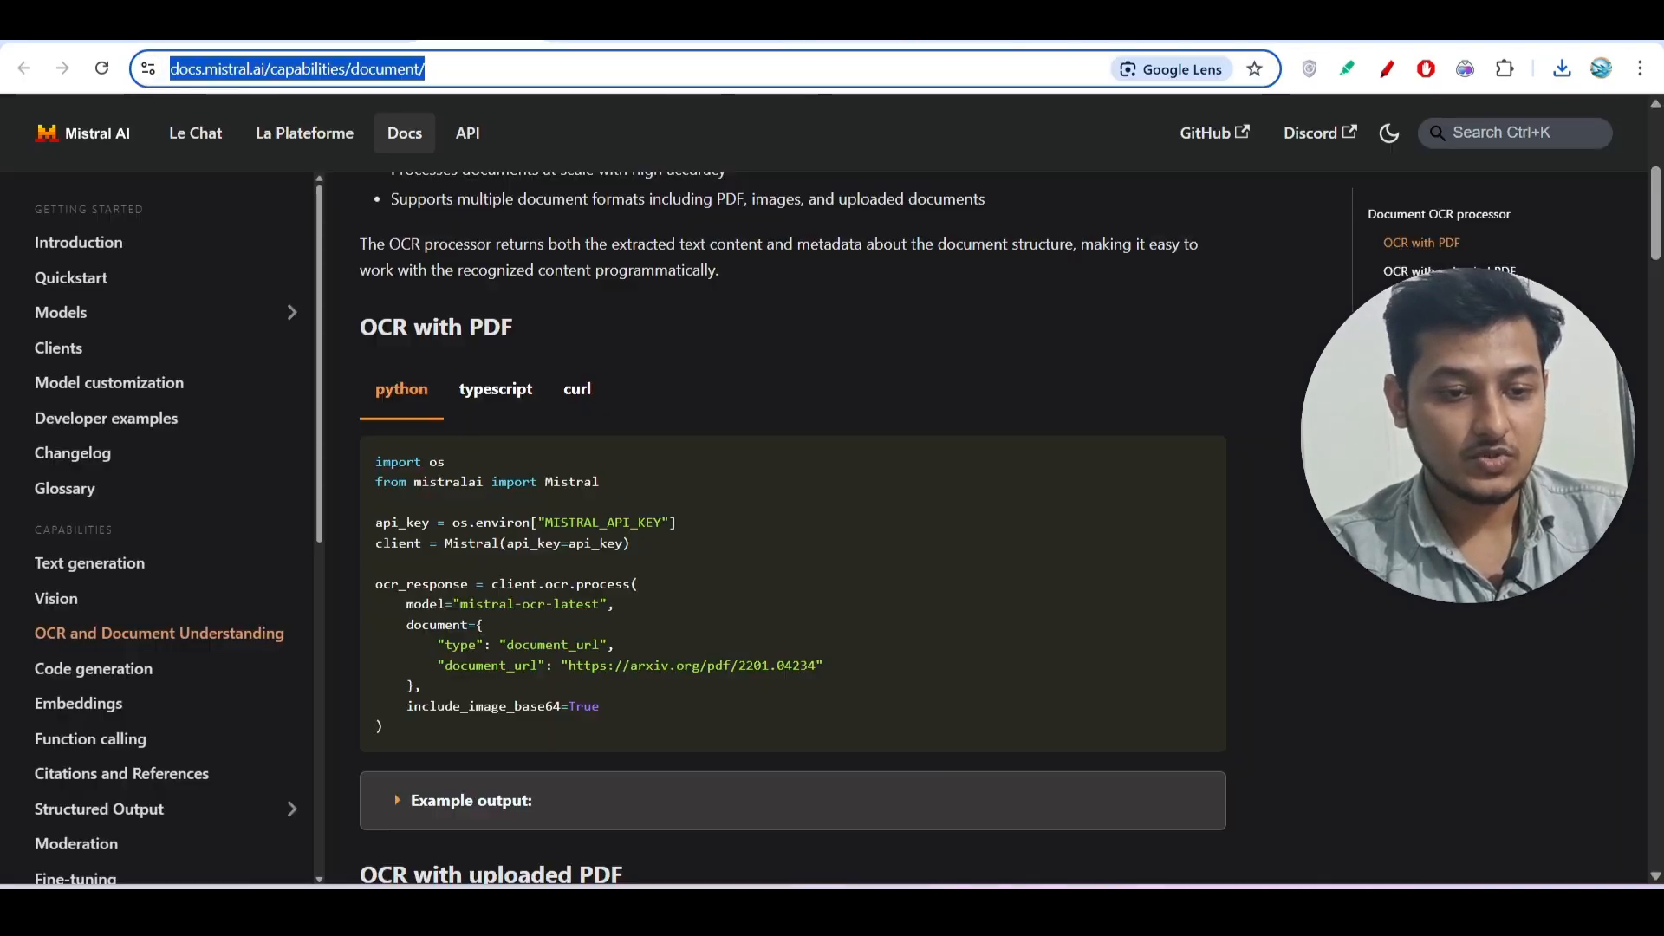
- View the OCR-with-PDF Python example in Mistral docs, then switch to the mistral-ocr.py script in VS Code
{"action": "key", "text": "ctrl+Tab"}
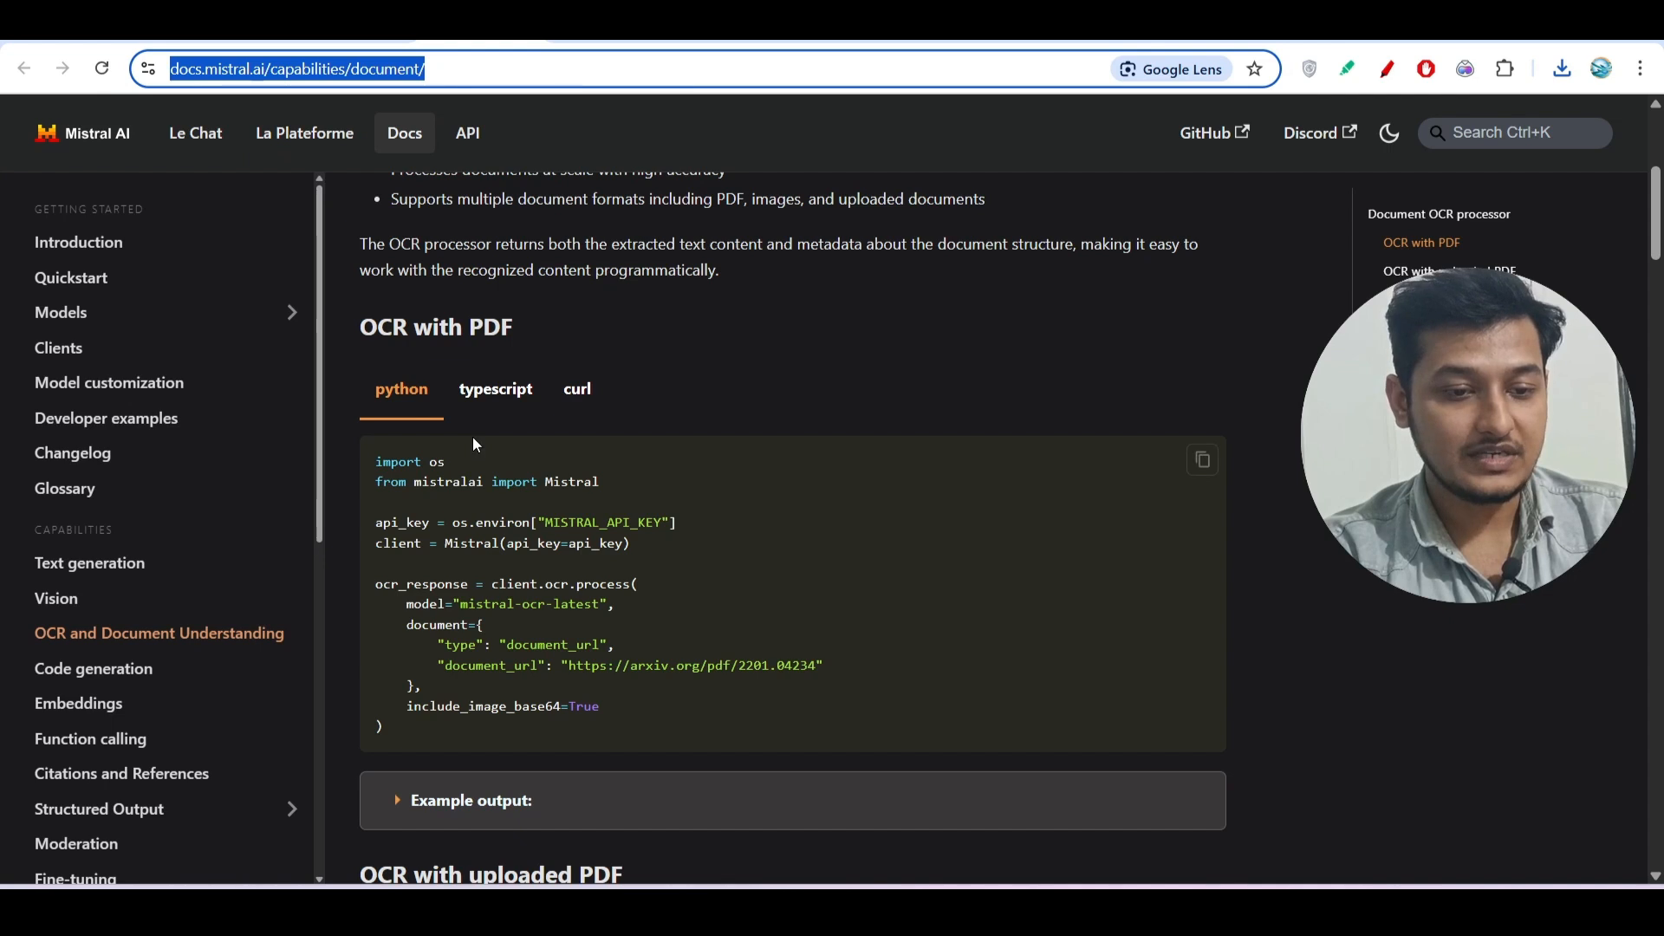
{"action": "scroll", "coordinate": [435, 544], "scroll_direction": "down", "scroll_amount": 2}
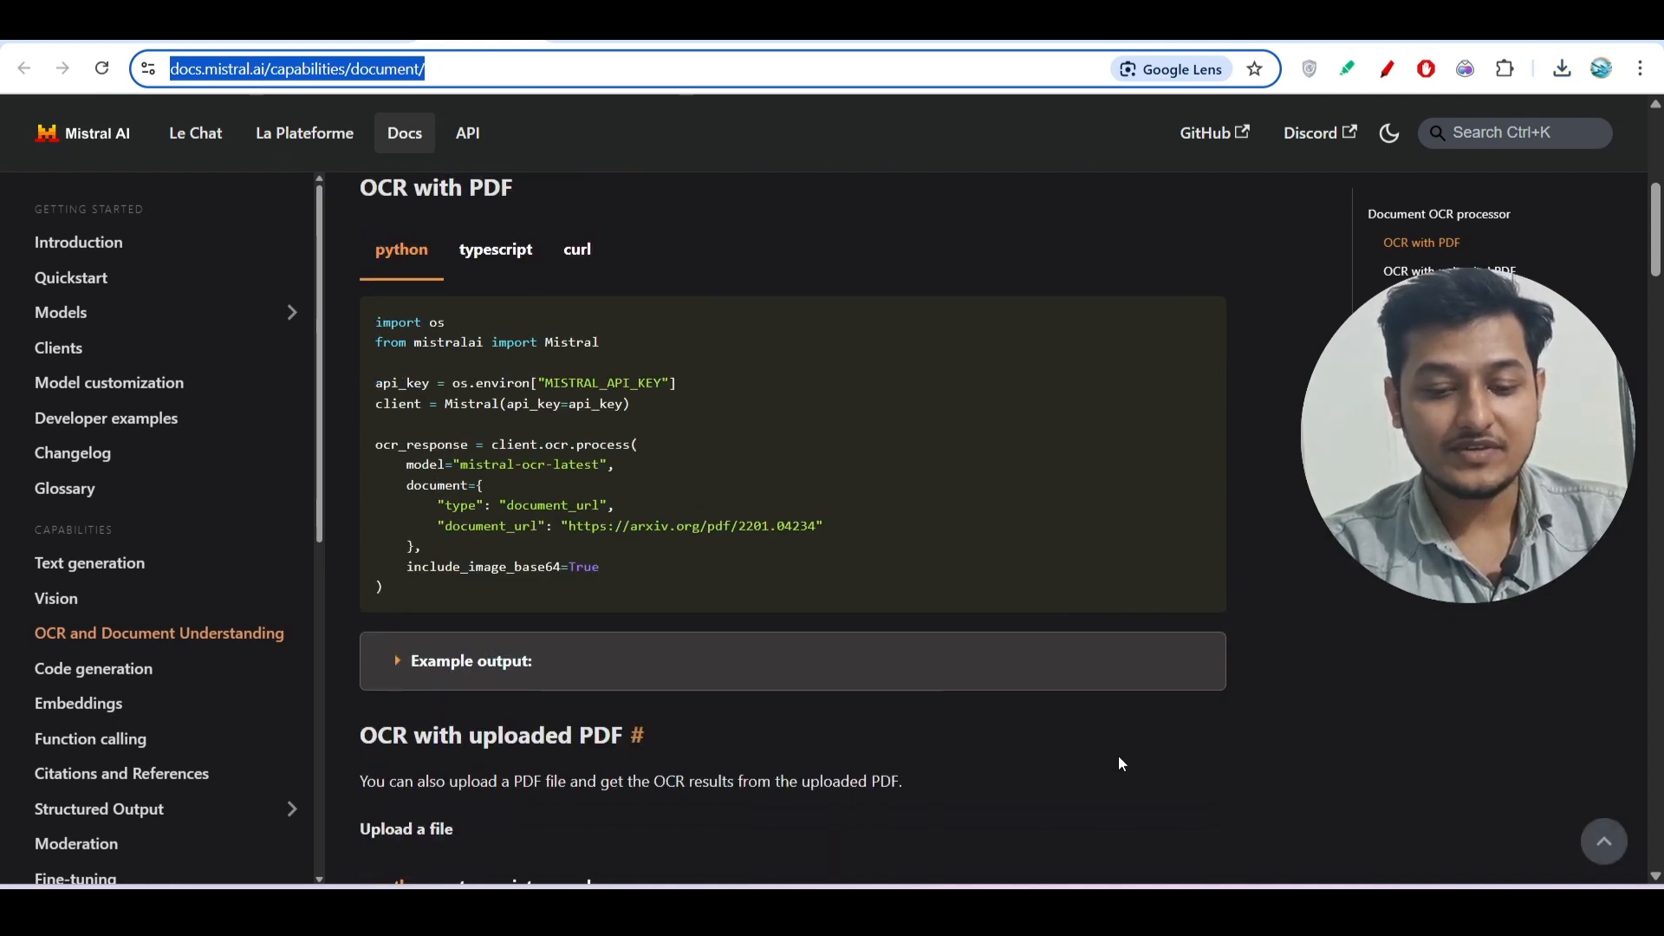
{"action": "key", "text": "alt+Tab"}
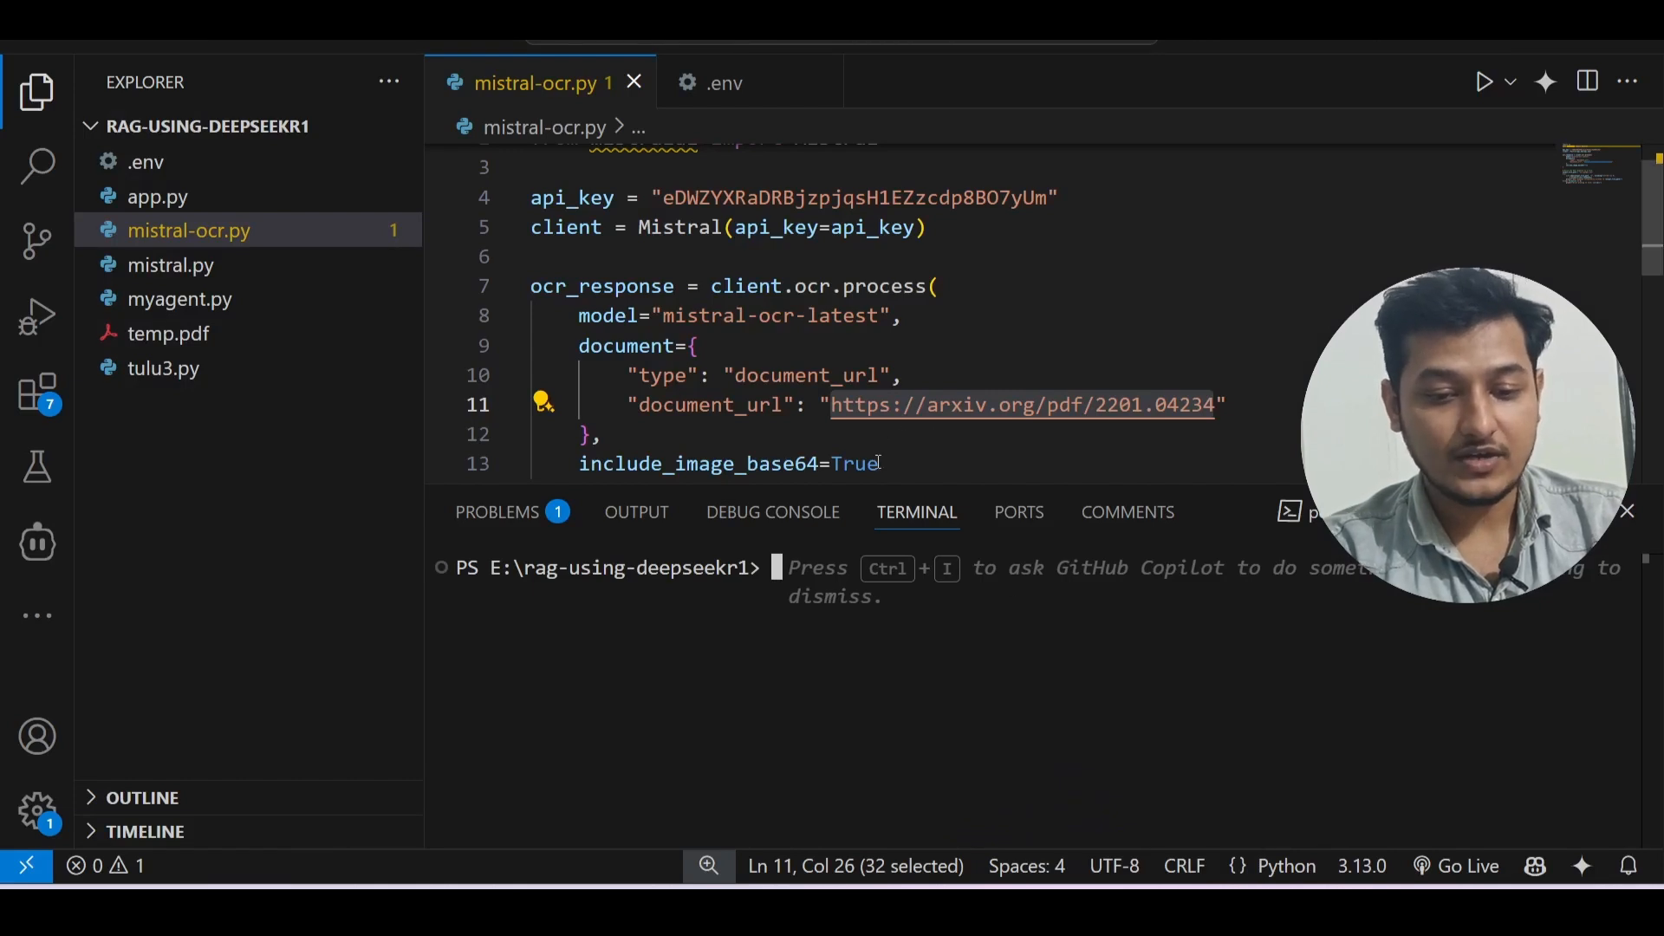
- Review the opening setup lines of mistral-ocr.py, then return to the Mistral OCR announcement page in Chrome
{"action": "left_click_drag", "start_coordinate": [869, 484], "coordinate": [842, 653]}
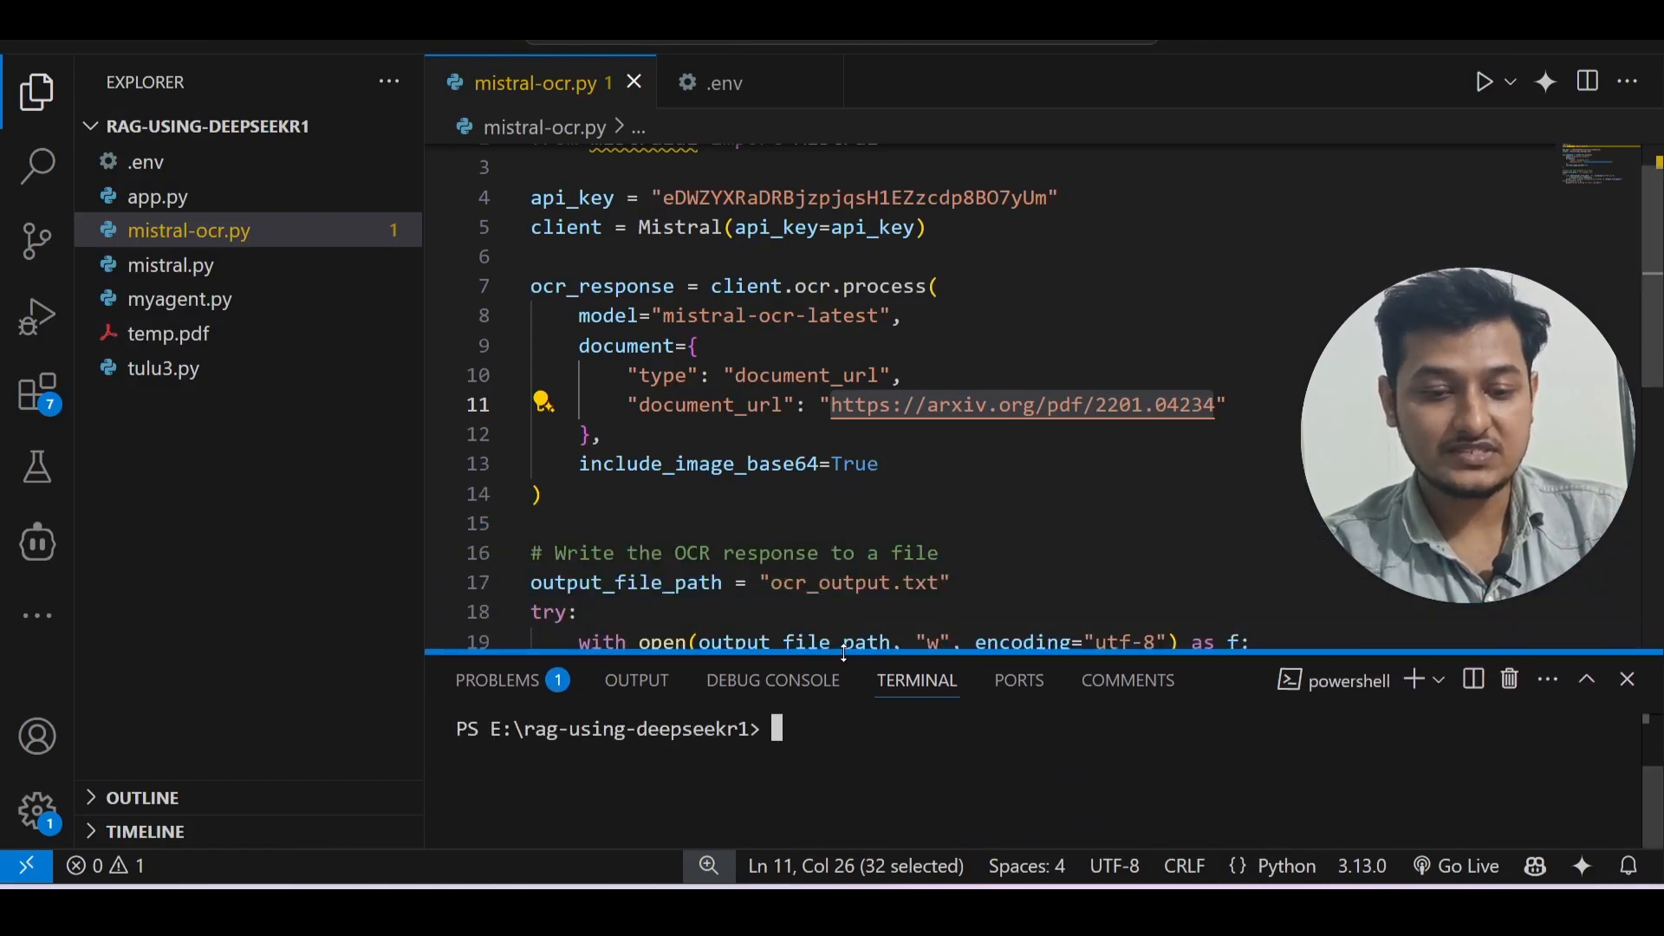
{"action": "scroll", "coordinate": [759, 374], "scroll_direction": "up", "scroll_amount": 1}
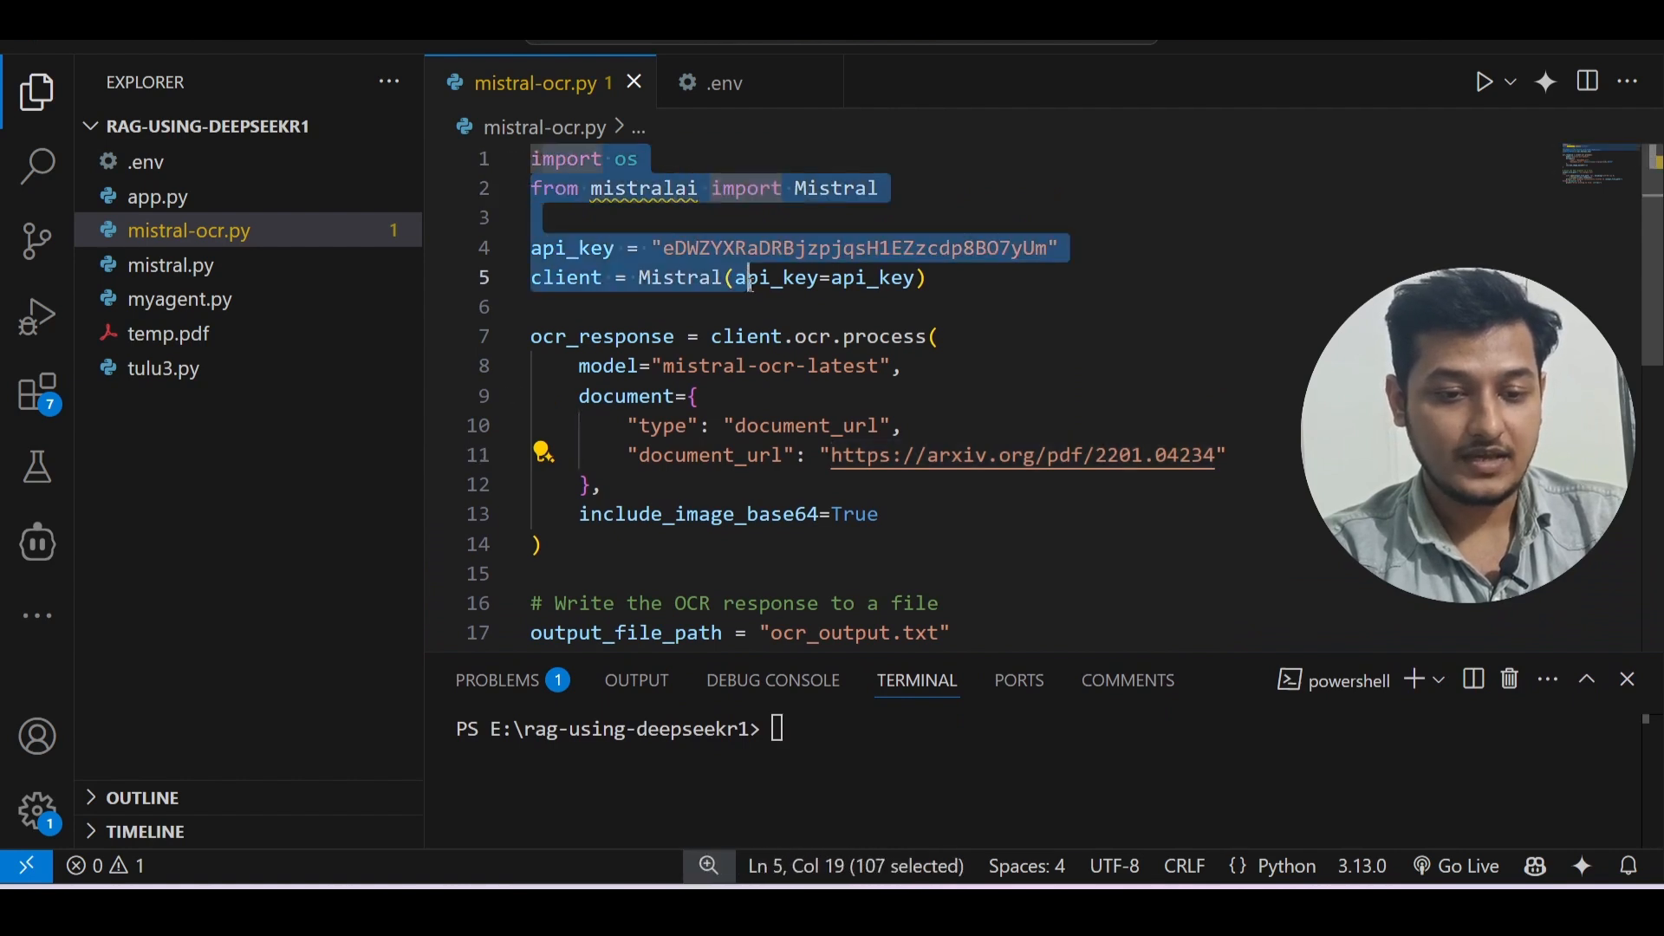
{"action": "left_click_drag", "start_coordinate": [537, 158], "coordinate": [739, 390]}
{"action": "left_click", "coordinate": [738, 388]}
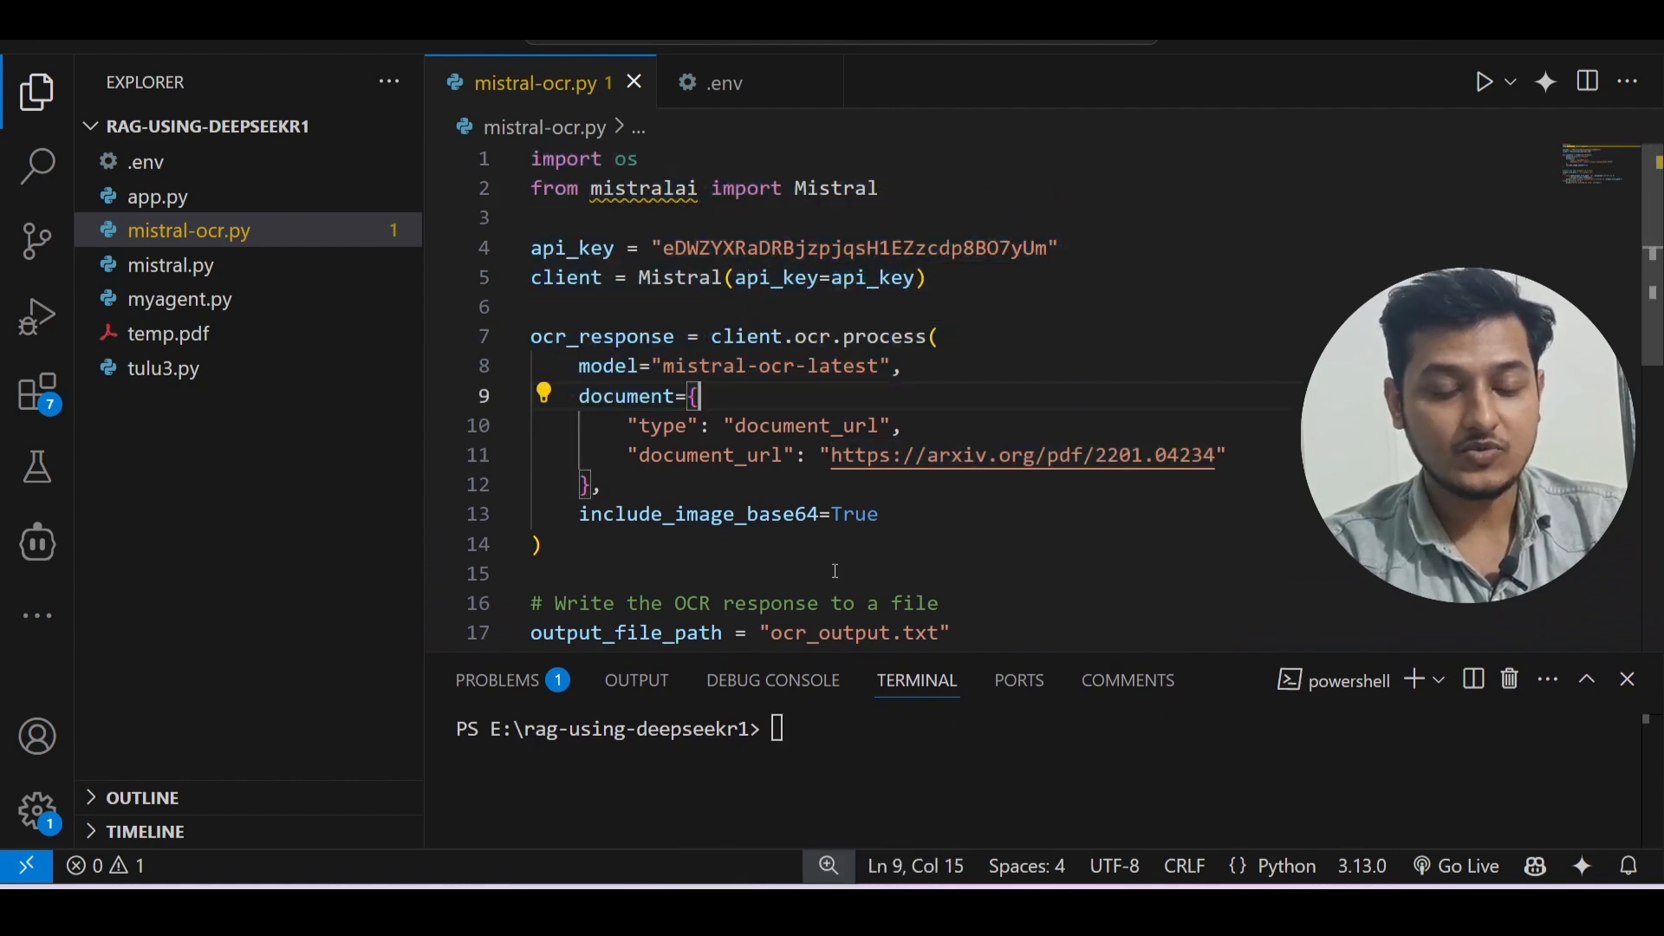
{"action": "key", "text": "alt+Tab"}
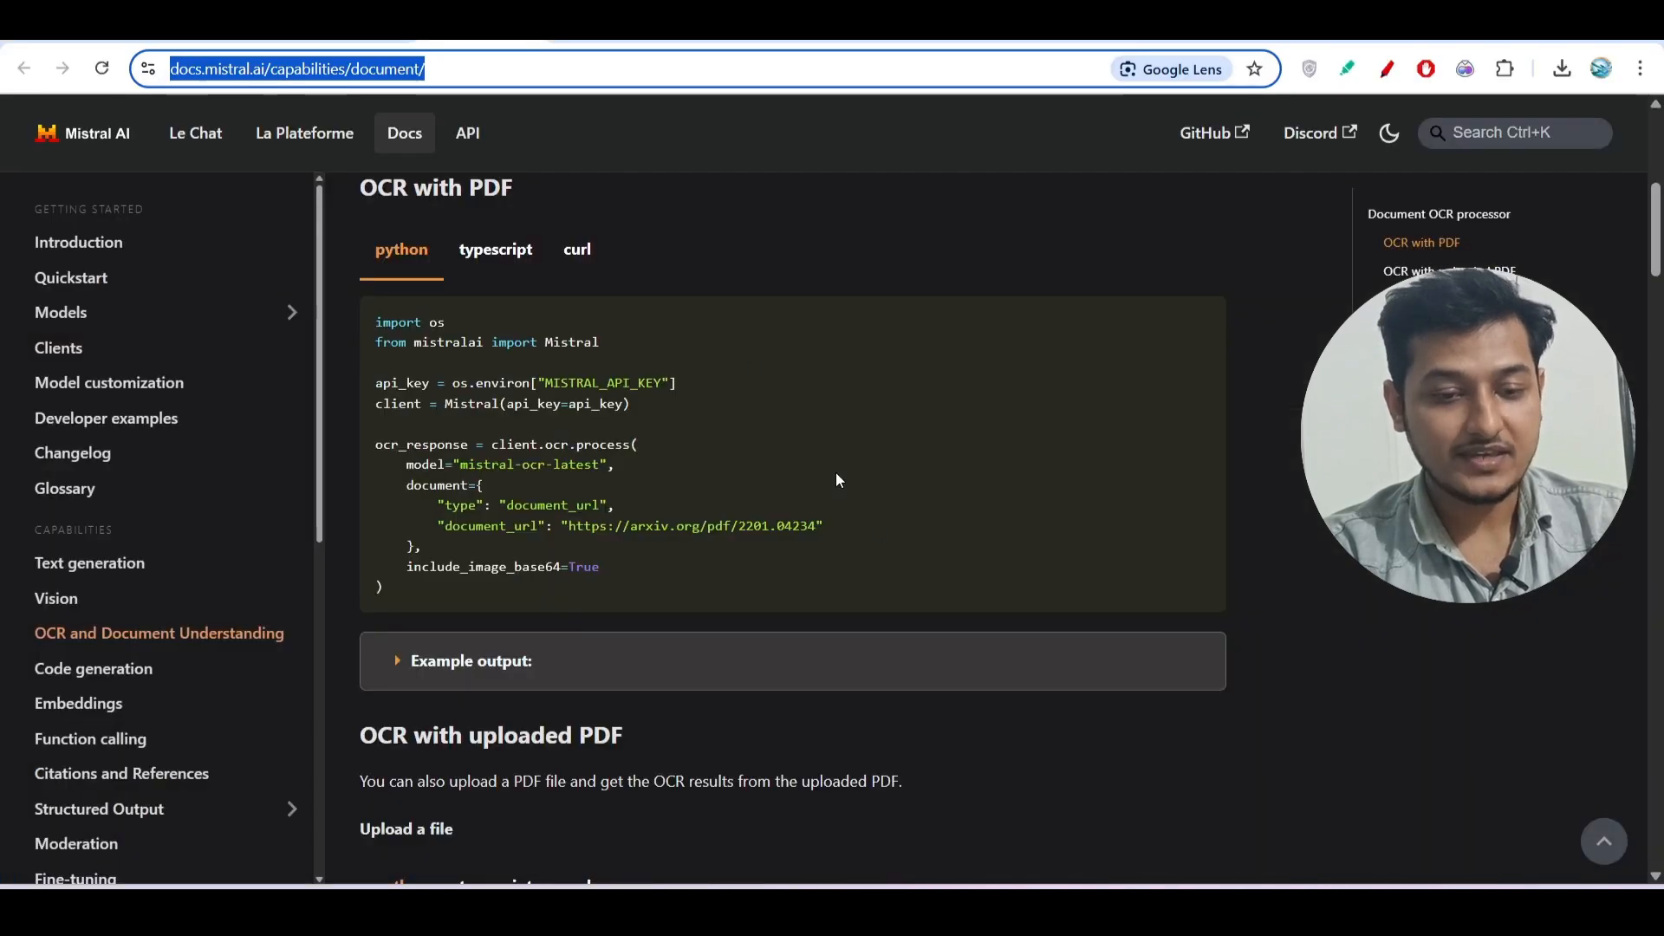
{"action": "key", "text": "ctrl+Tab"}
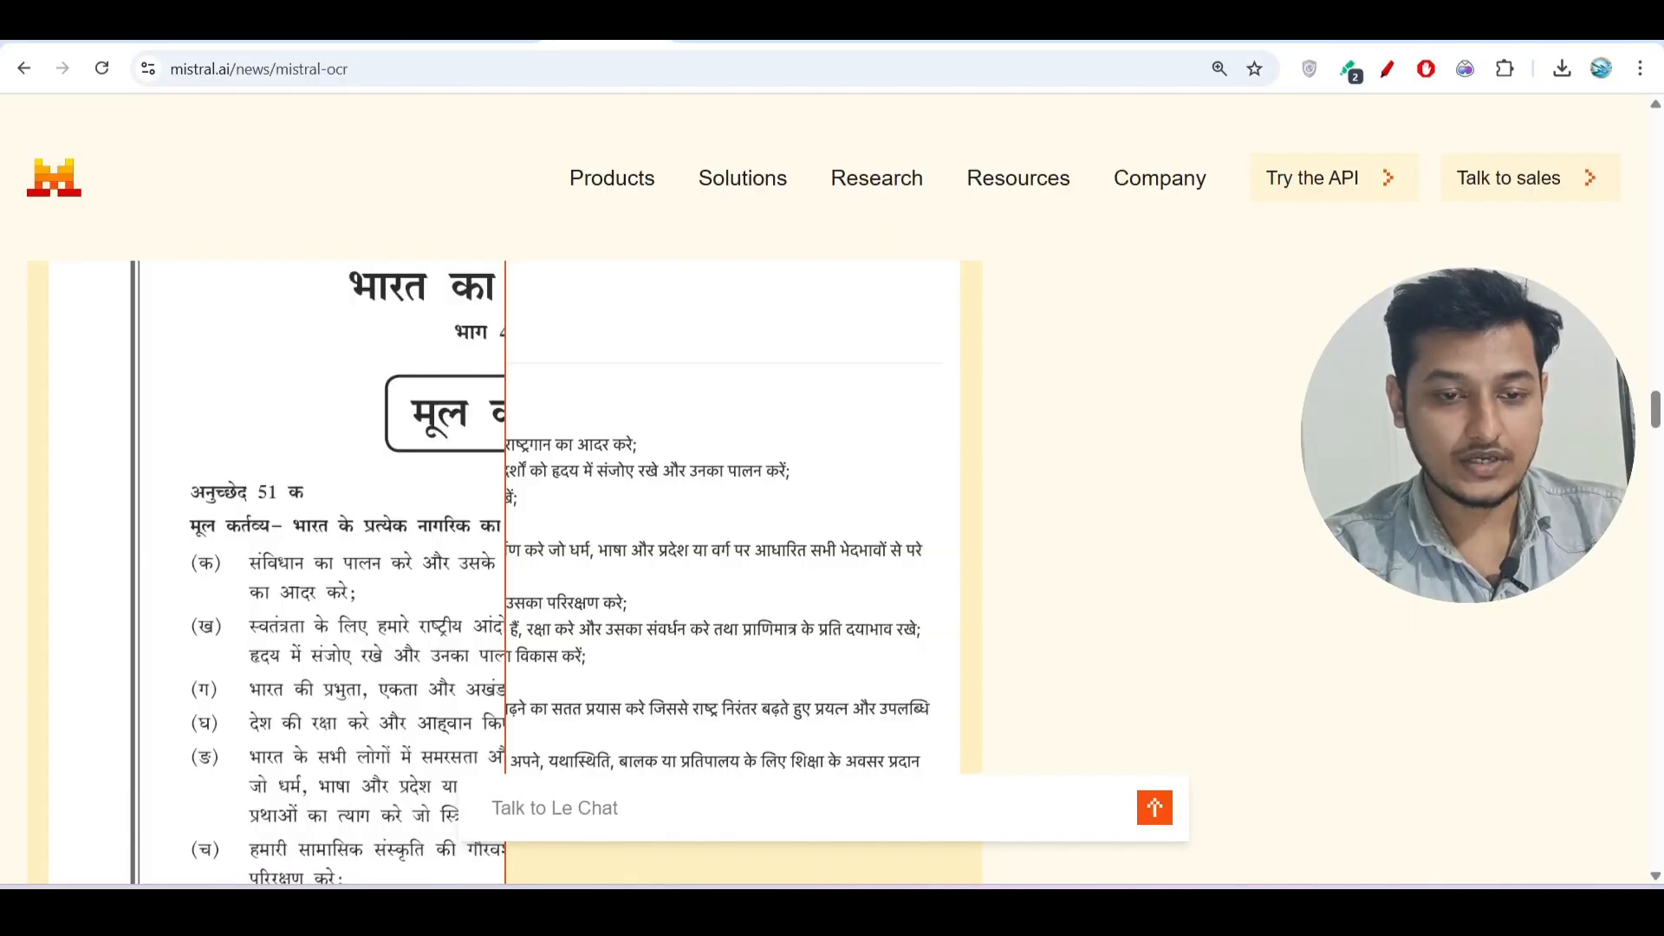
{"action": "scroll", "coordinate": [832, 521], "scroll_direction": "down", "scroll_amount": 10}
- Return to the Le Chat conversation and highlight the paper title it extracted from the PDF
{"action": "key", "text": "ctrl+Tab"}
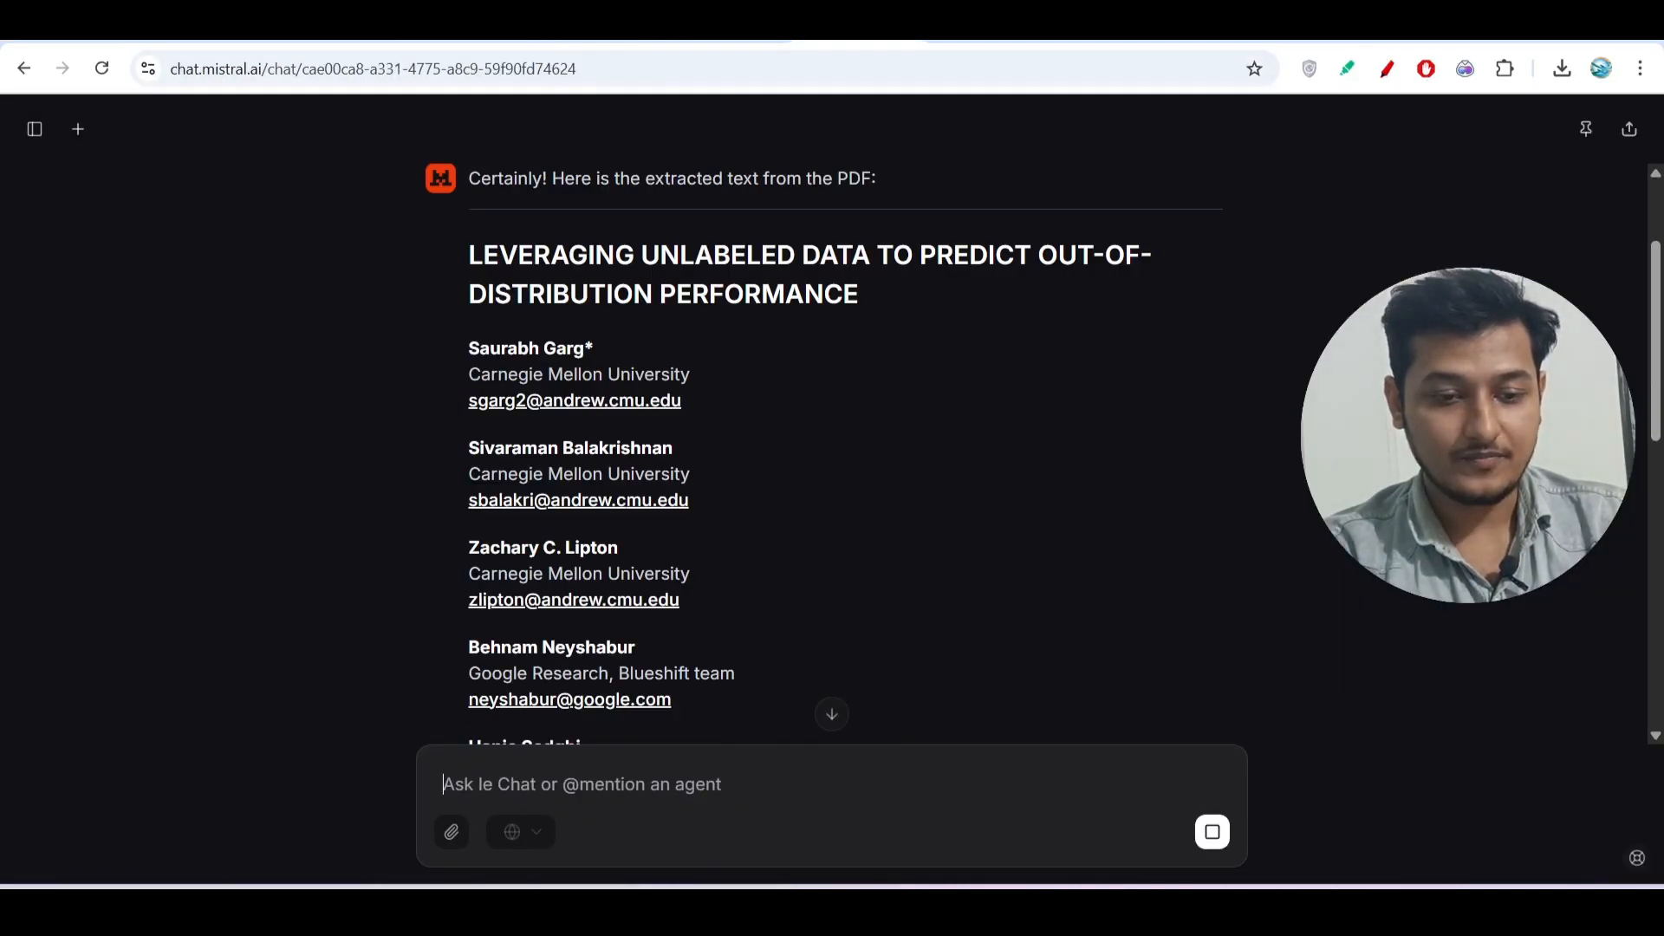
{"action": "key", "text": "ctrl+Tab"}
{"action": "key", "text": "ctrl+shift+Tab"}
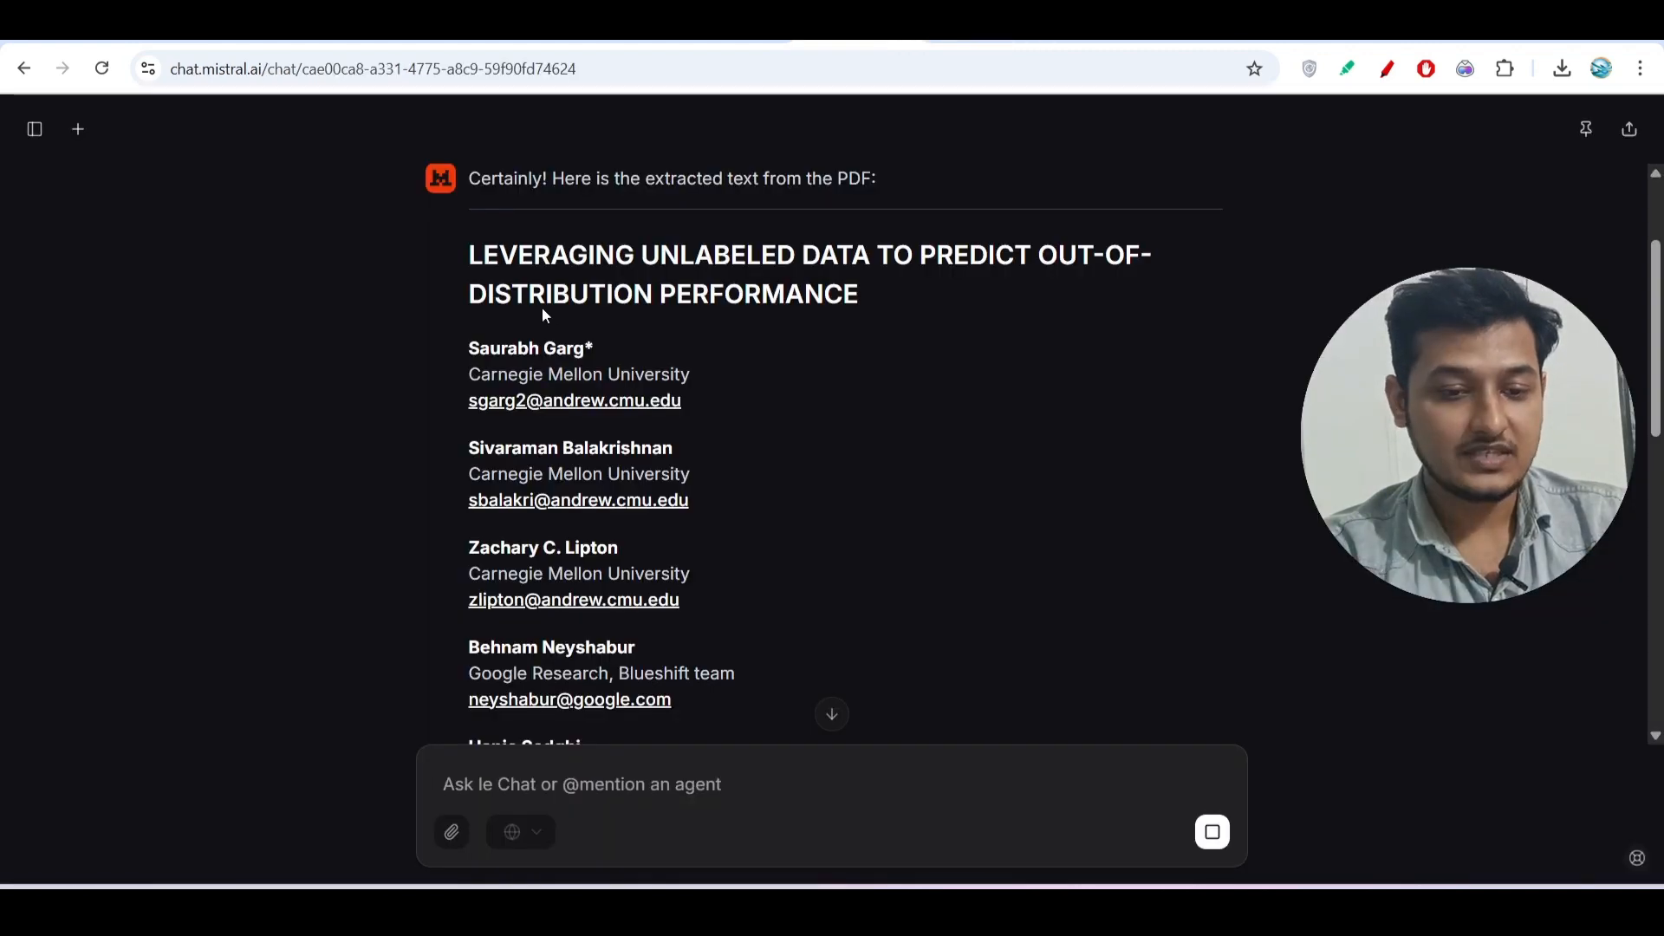
{"action": "scroll", "coordinate": [494, 260], "scroll_direction": "up", "scroll_amount": 2}
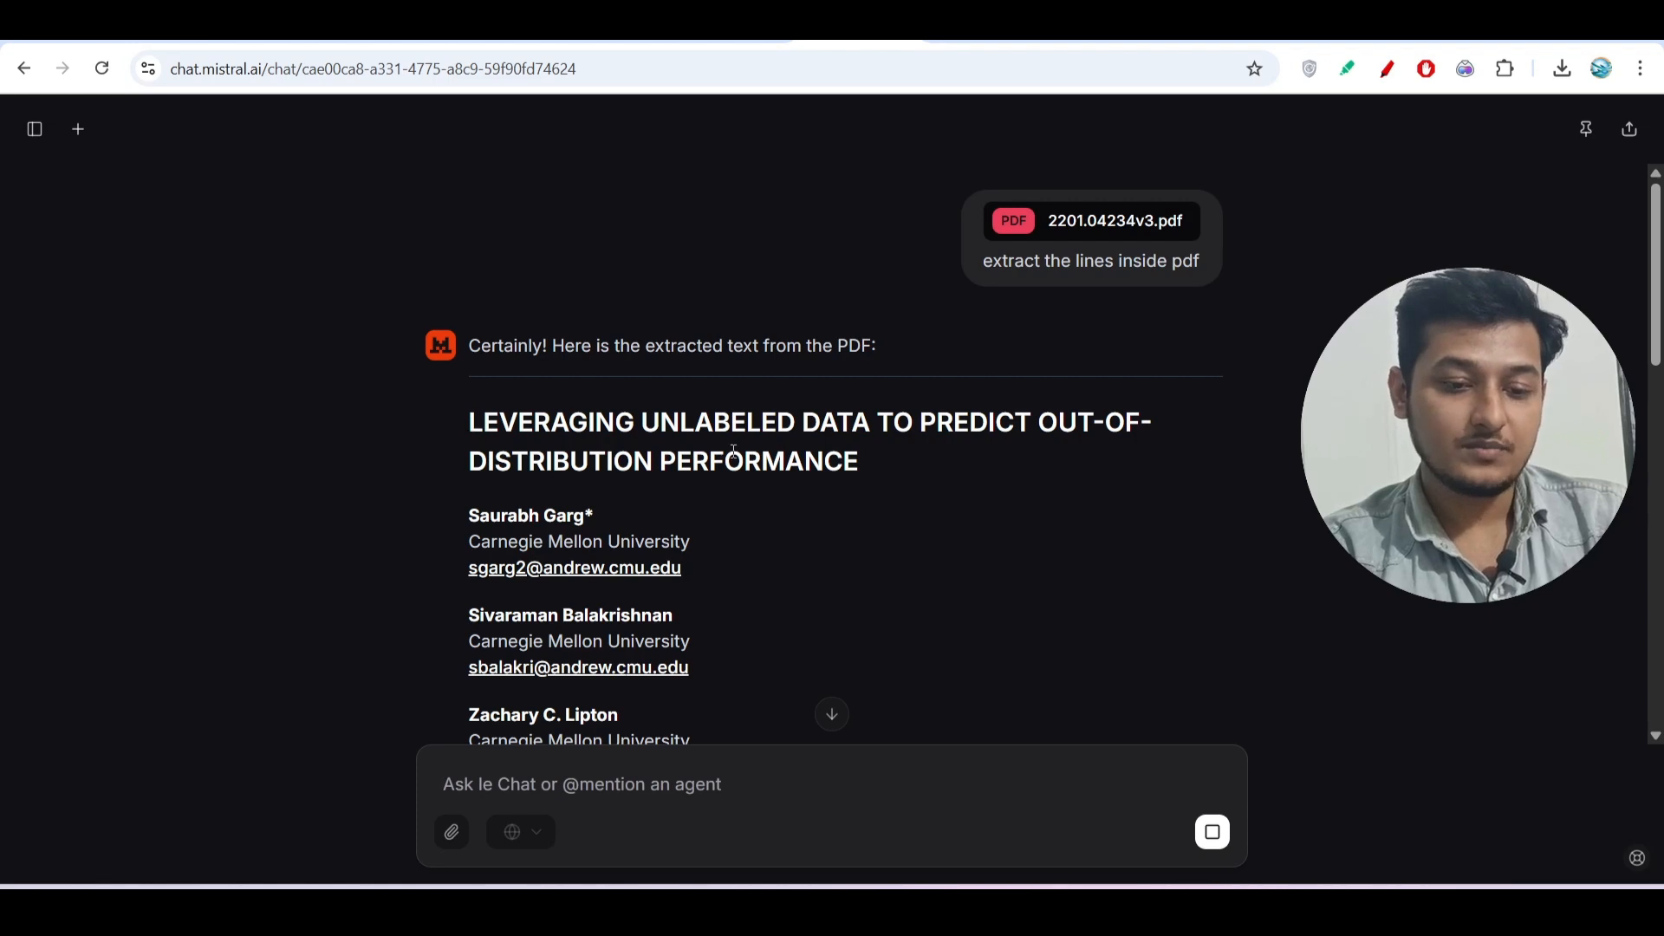
{"action": "left_click_drag", "start_coordinate": [870, 475], "coordinate": [470, 422]}
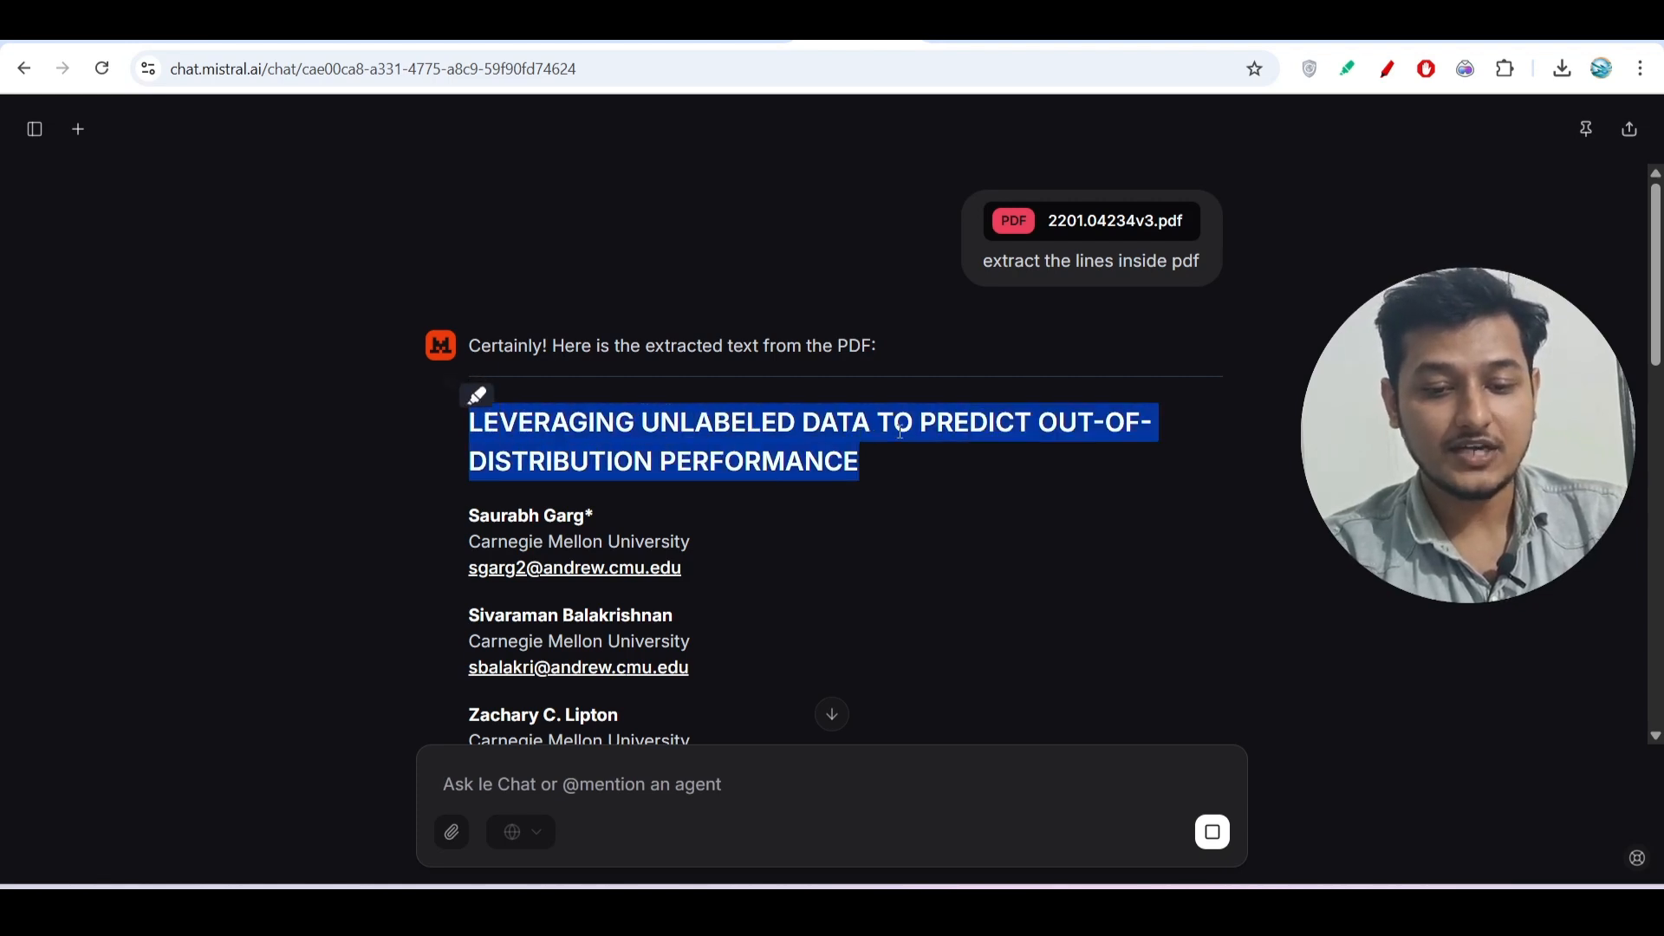
{"action": "left_click", "coordinate": [791, 473]}
- Select the author names, affiliations and emails in the arXiv PDF and compare them with Le Chat's output
{"action": "key", "text": "ctrl+Tab"}
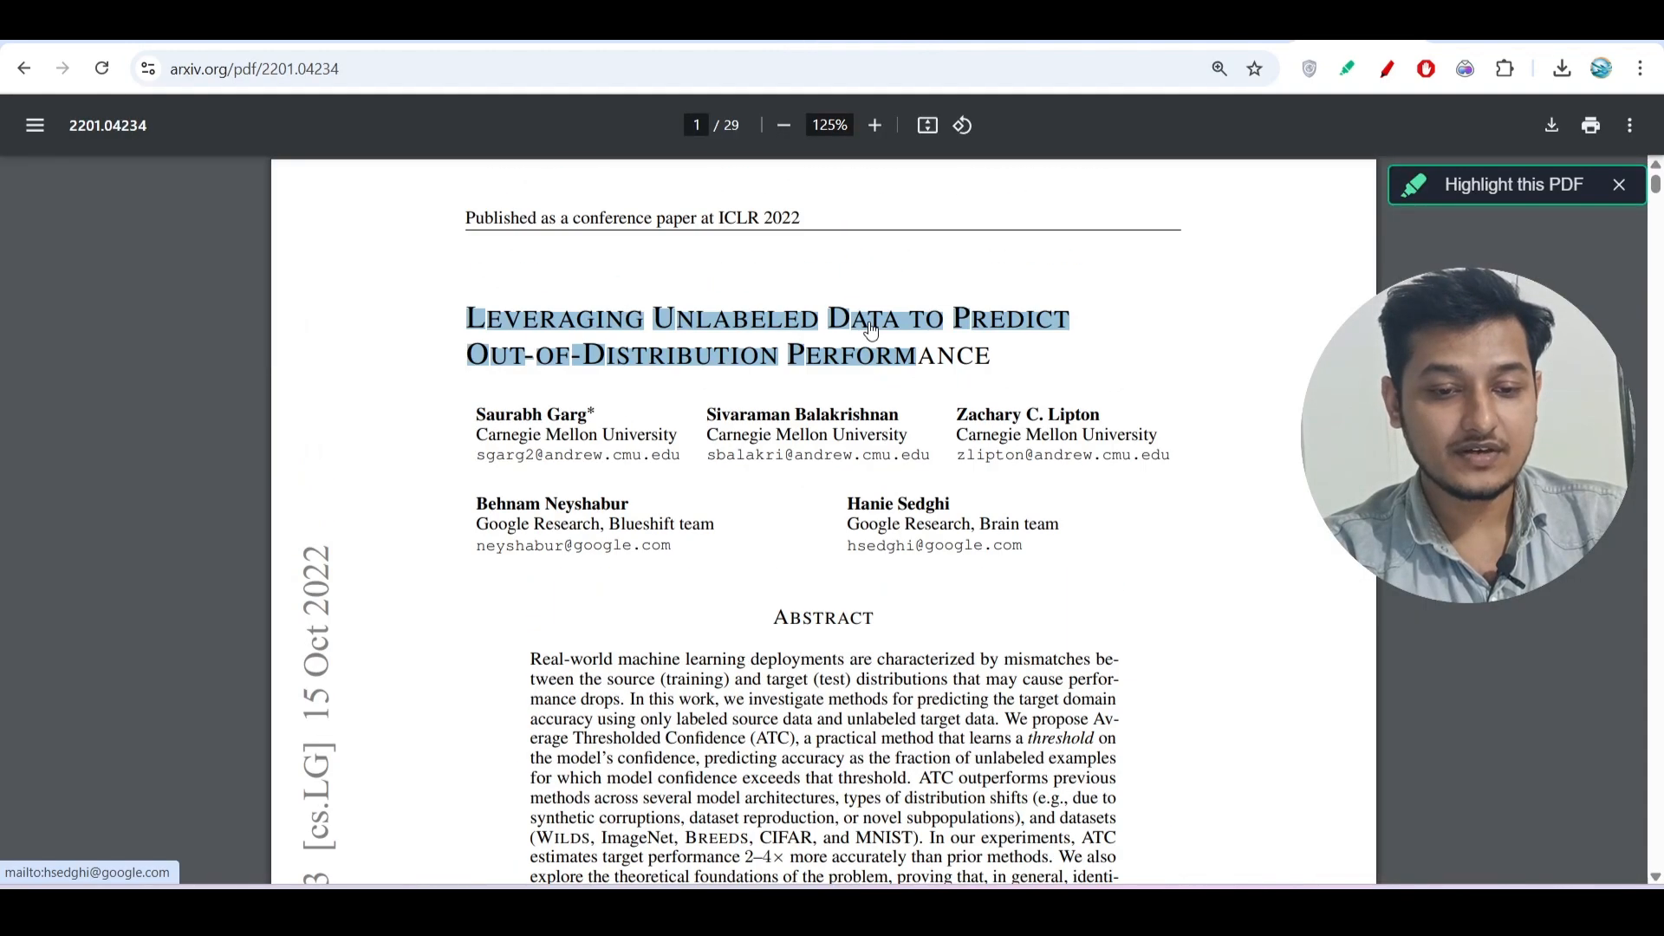
{"action": "left_click", "coordinate": [500, 296]}
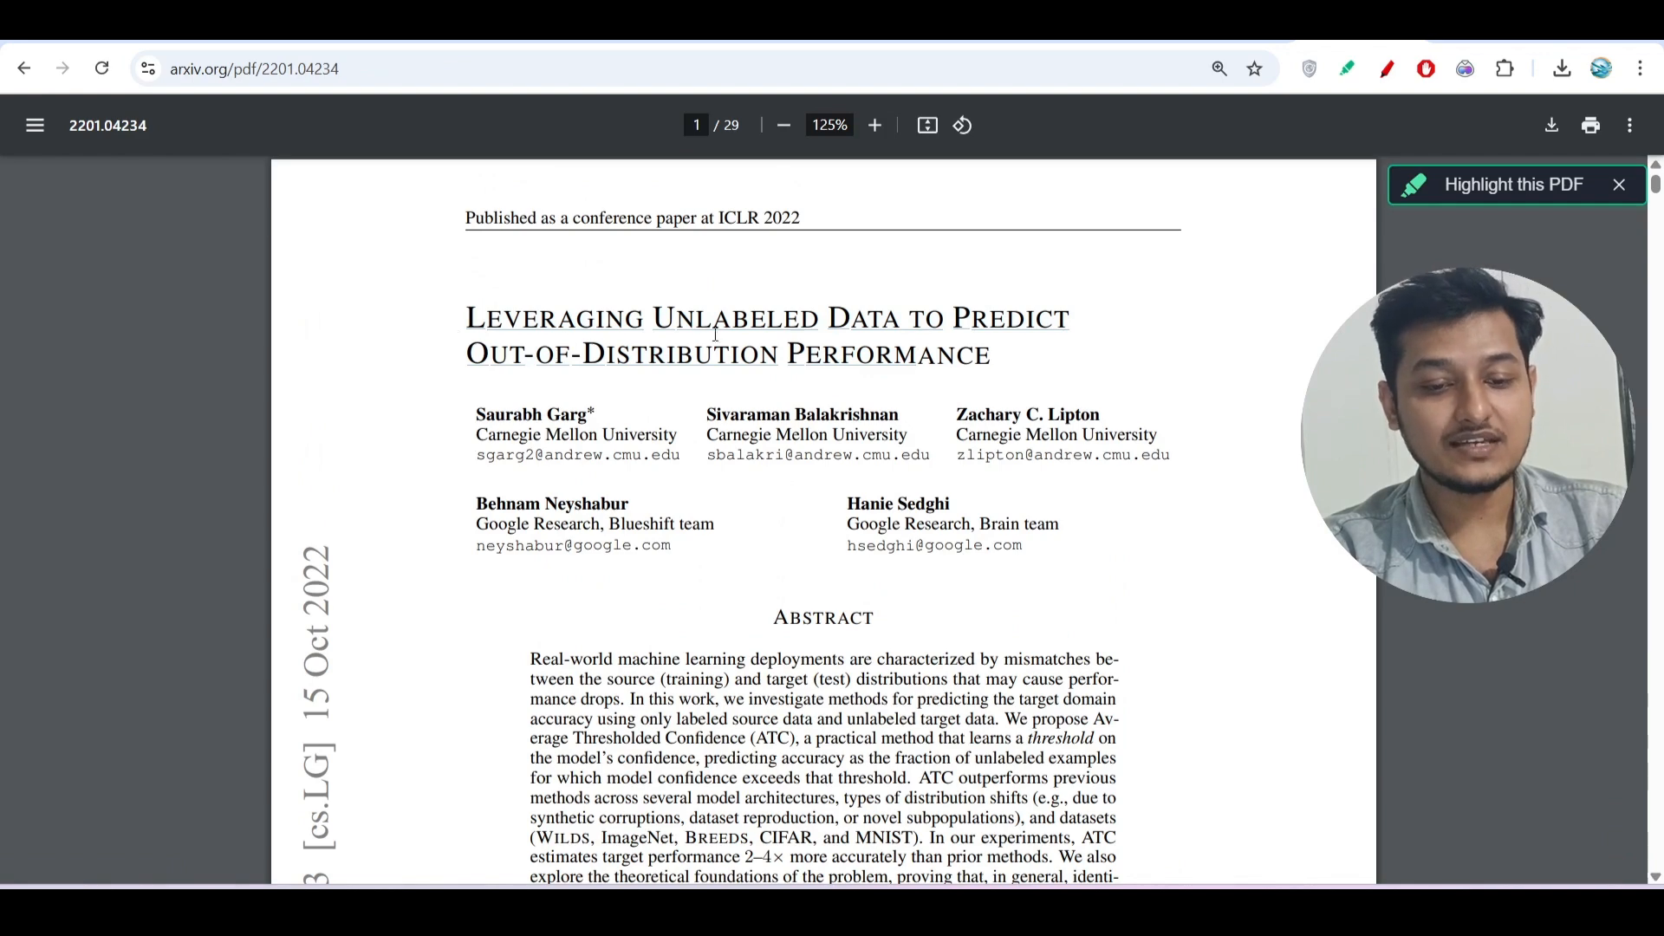
{"action": "left_click_drag", "start_coordinate": [476, 414], "coordinate": [1058, 556]}
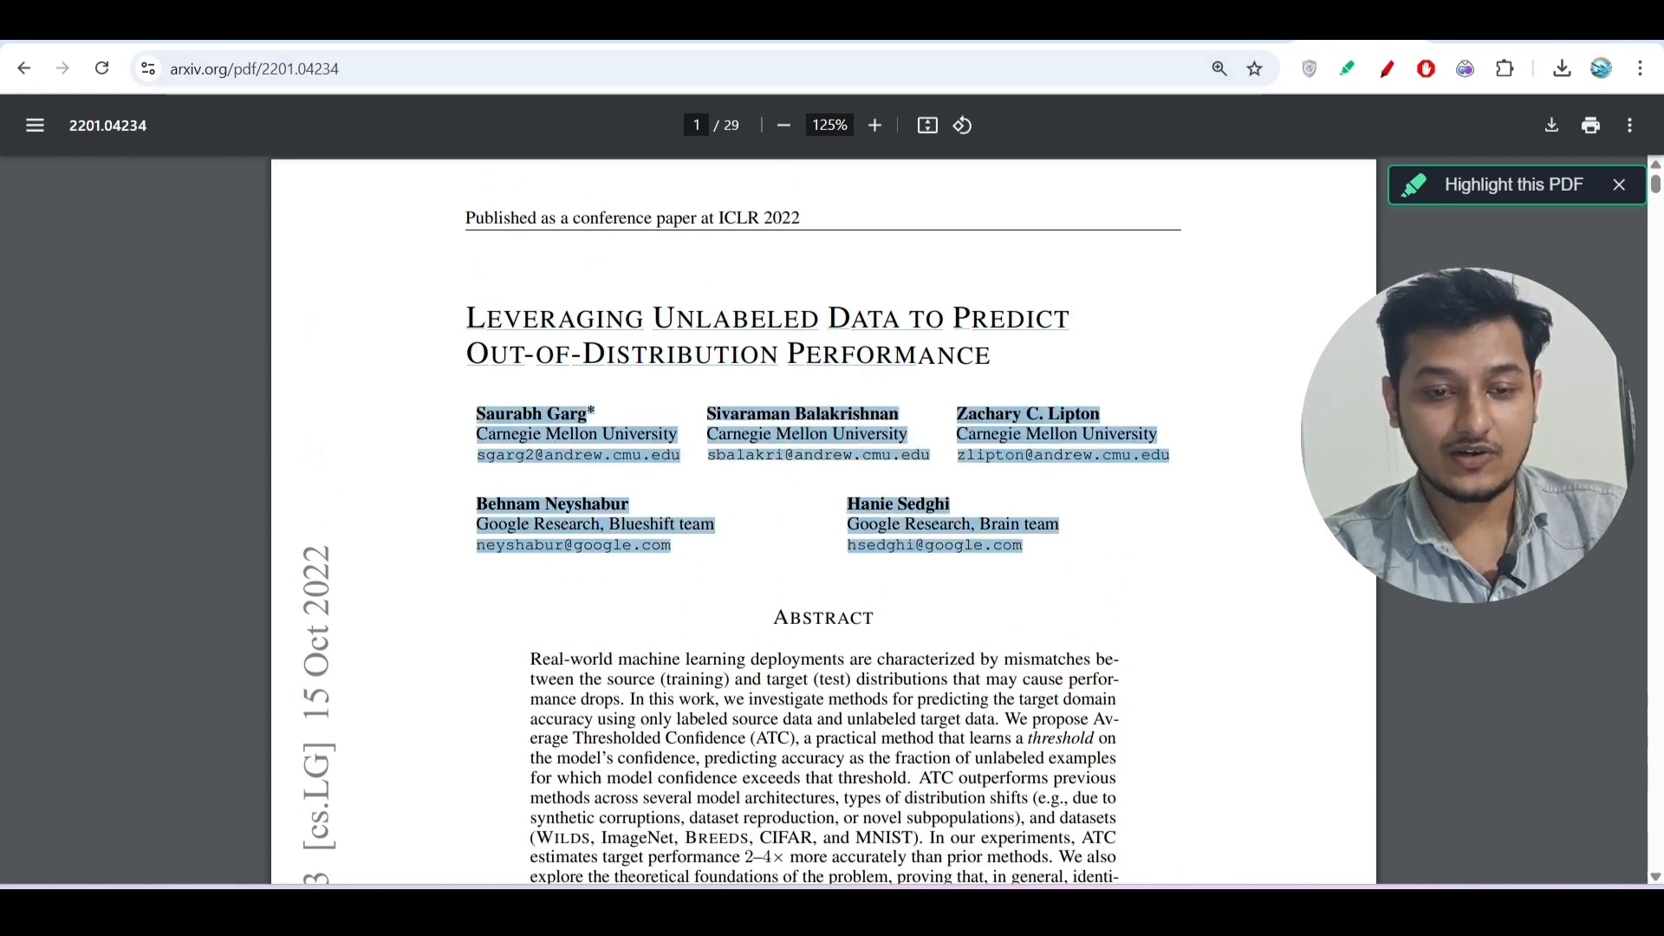
{"action": "key", "text": "ctrl+Tab"}
{"action": "scroll", "coordinate": [569, 517], "scroll_direction": "down", "scroll_amount": 2}
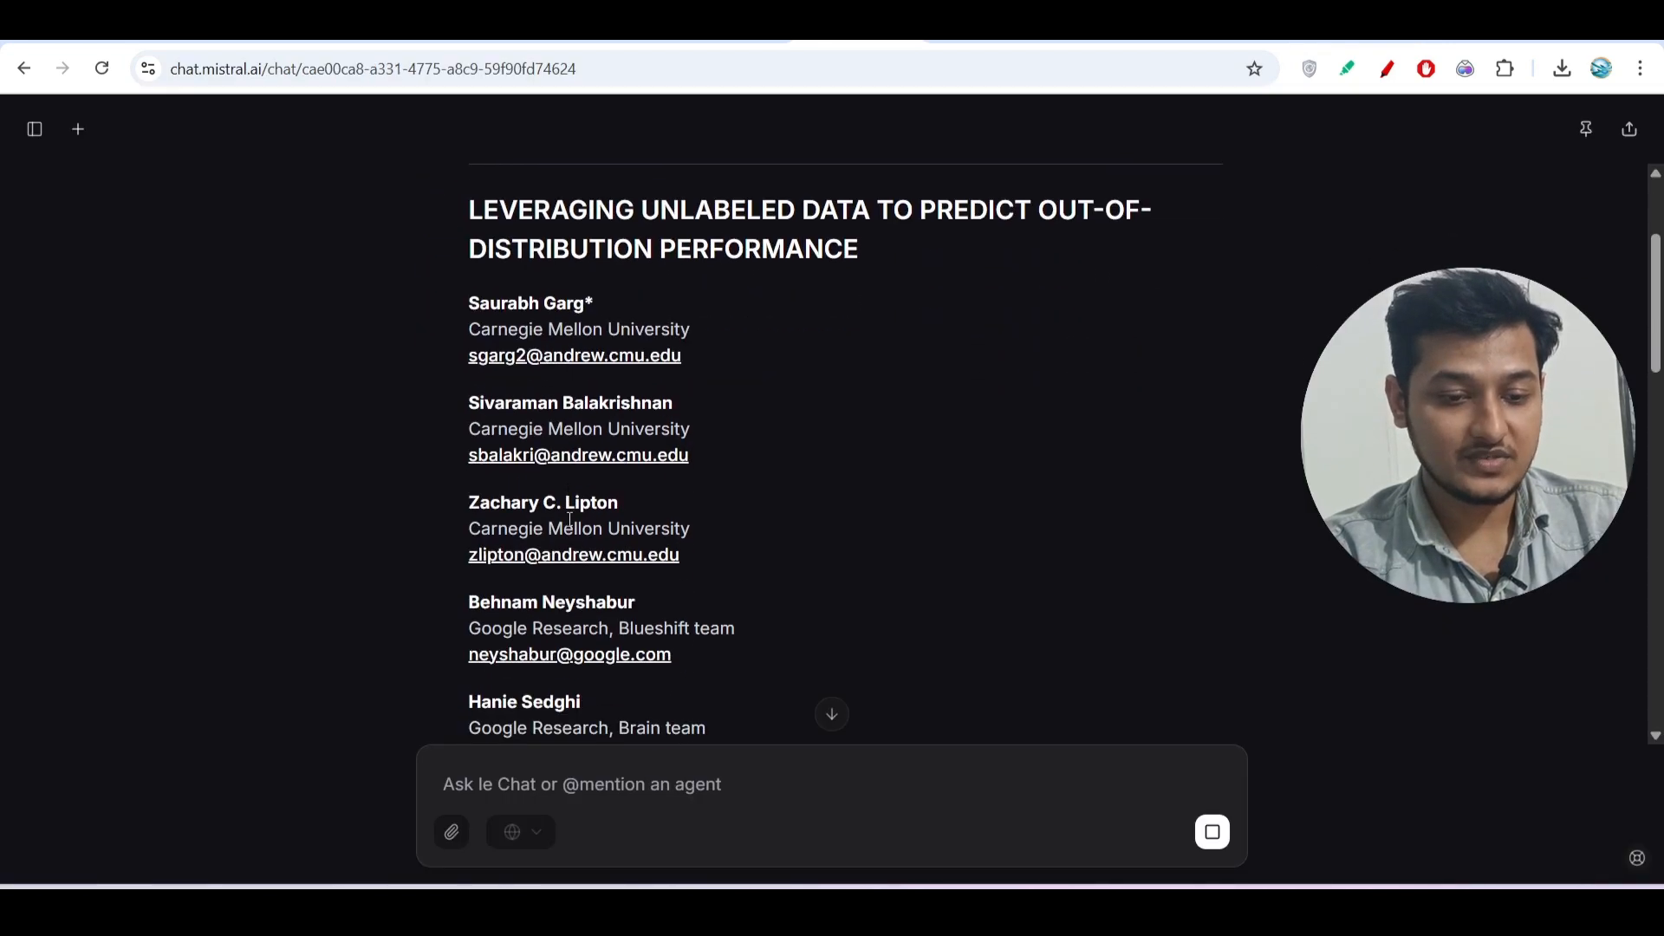
{"action": "scroll", "coordinate": [567, 518], "scroll_direction": "down", "scroll_amount": 2}
{"action": "scroll", "coordinate": [567, 517], "scroll_direction": "down", "scroll_amount": 1}
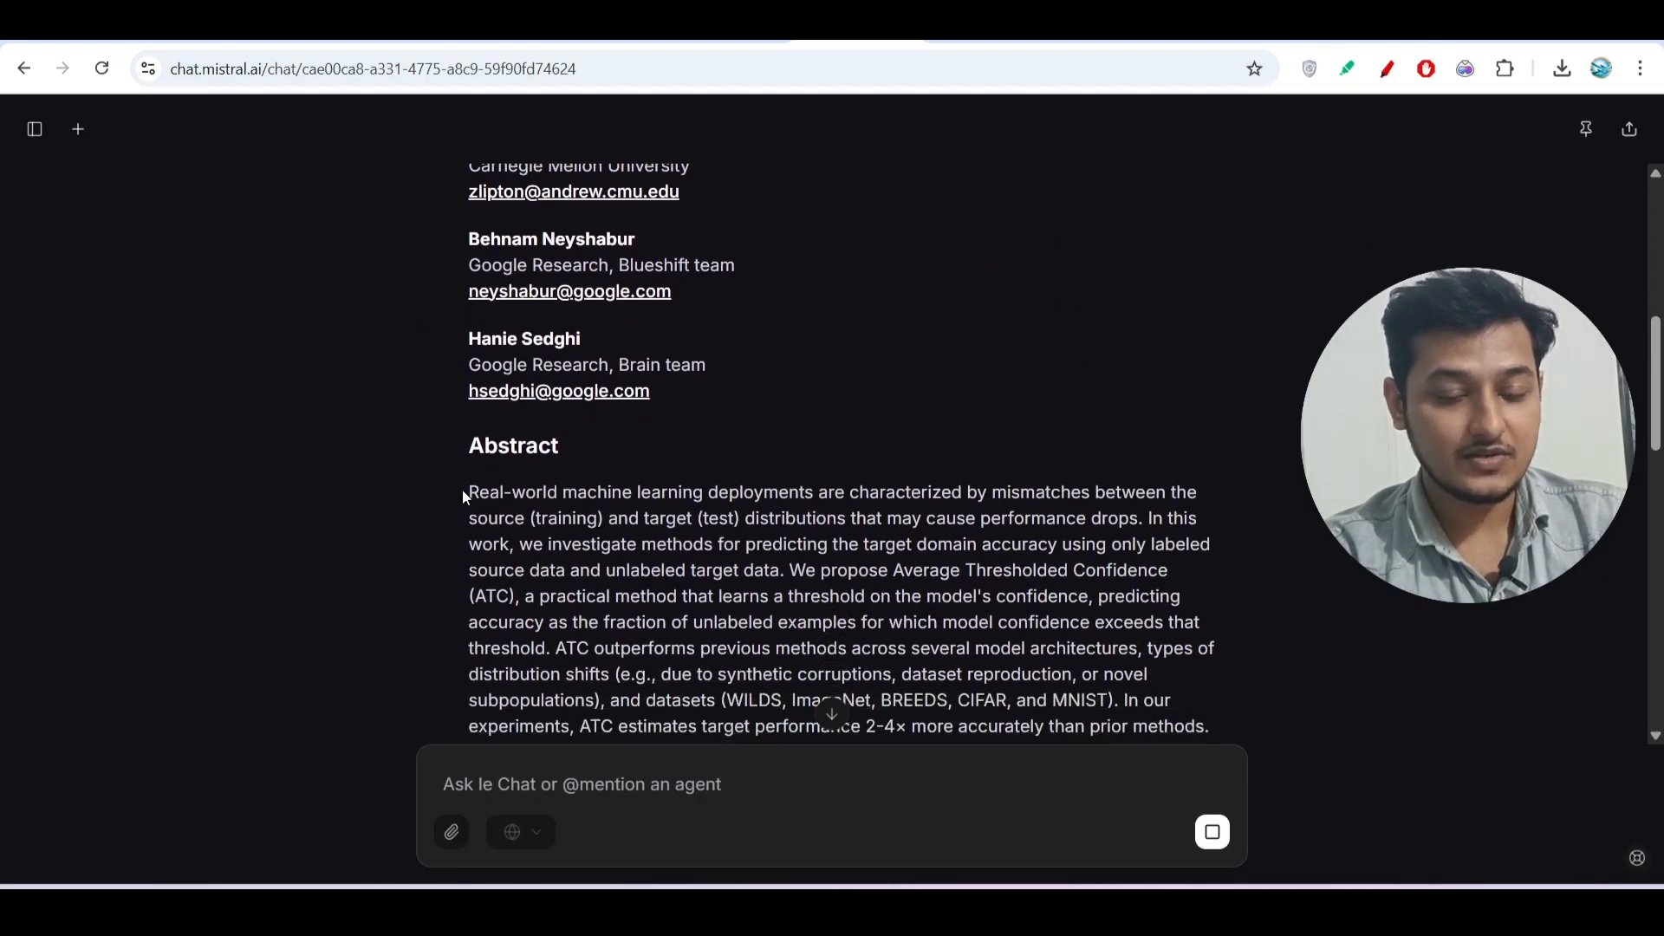
{"action": "scroll", "coordinate": [462, 495], "scroll_direction": "down", "scroll_amount": 1}
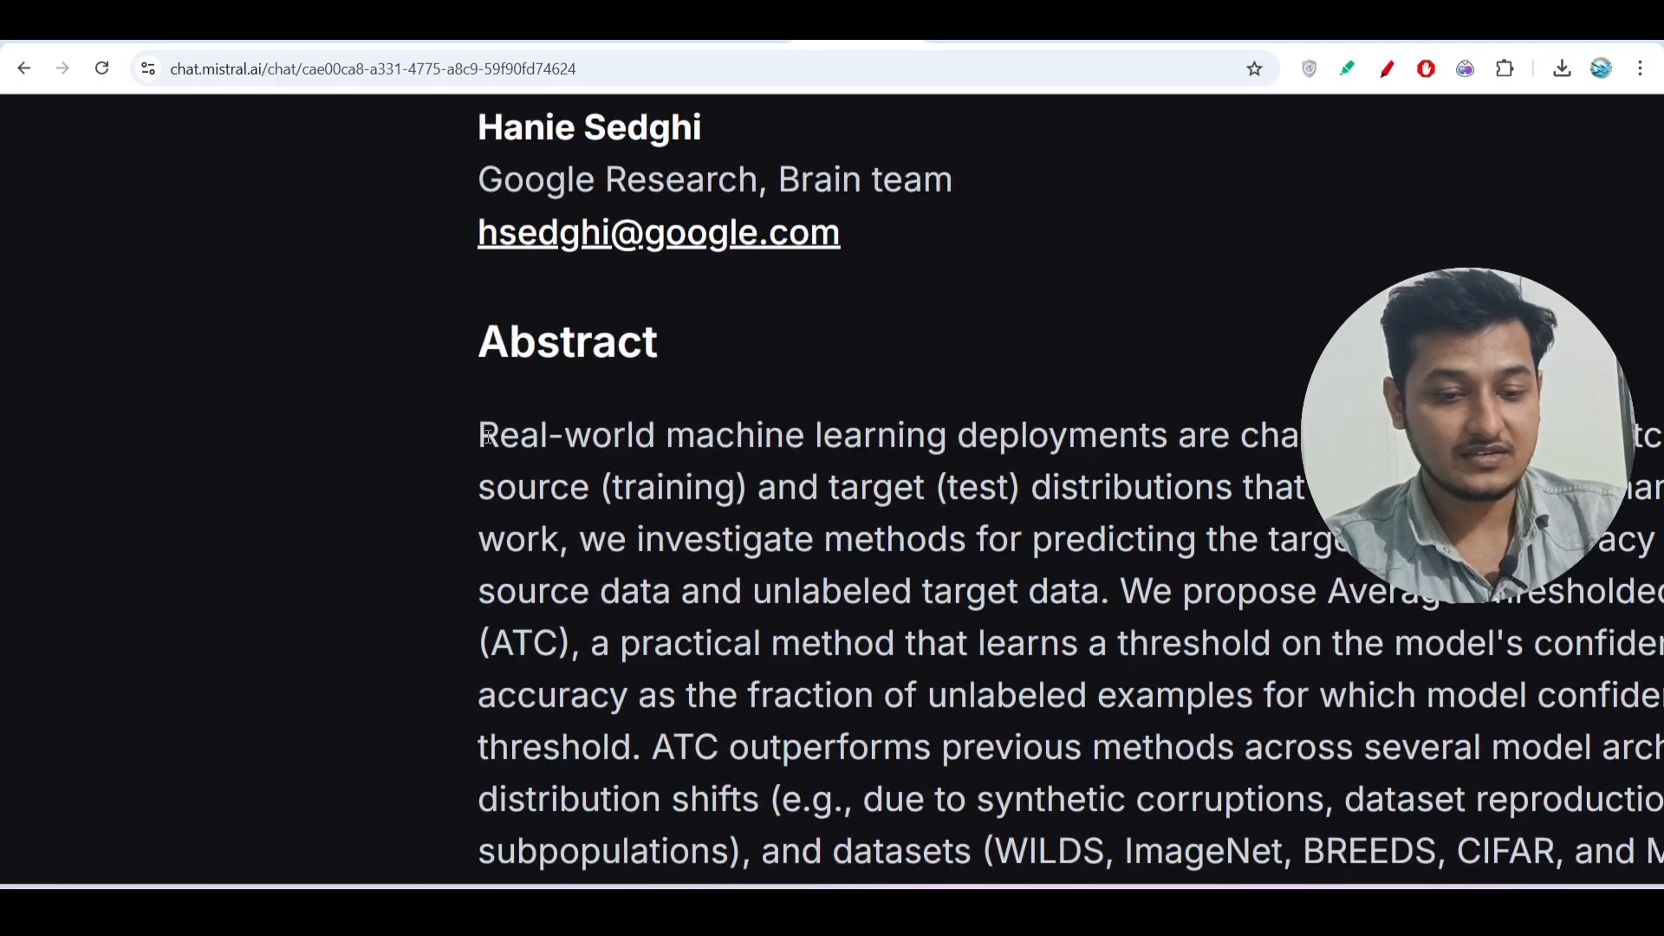
- Check the abstract back in the arXiv PDF, then move to the Mistral console API keys page
{"action": "left_click", "coordinate": [1261, 20]}
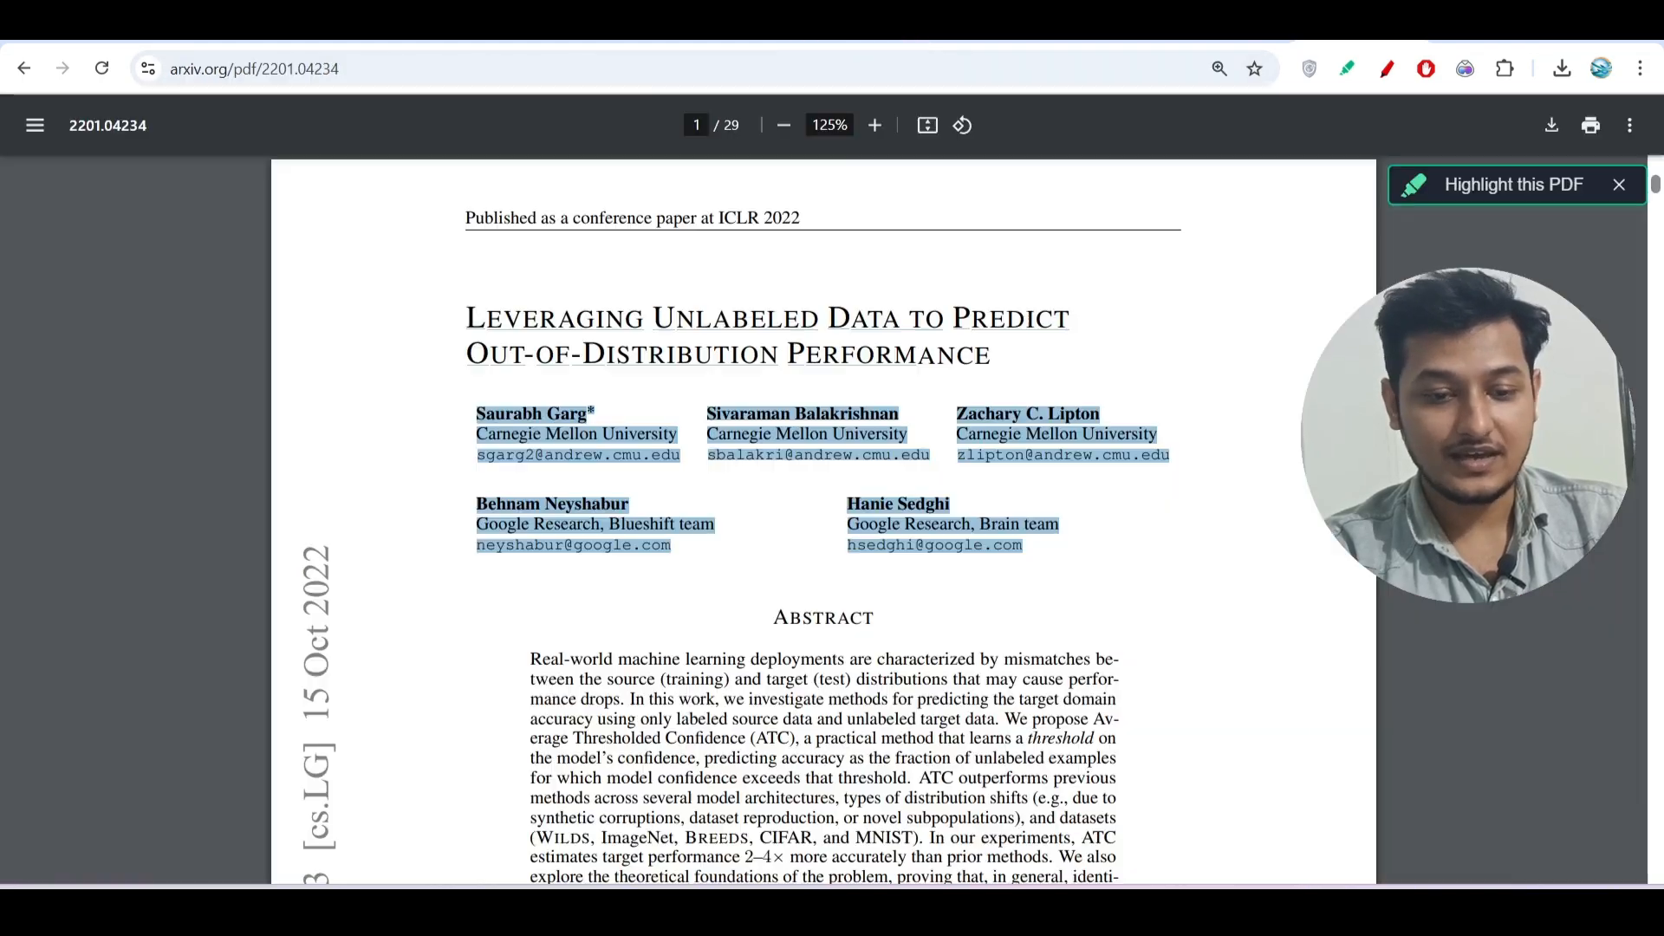
{"action": "scroll", "coordinate": [626, 569], "scroll_direction": "up", "scroll_amount": 3}
{"action": "scroll", "coordinate": [625, 568], "scroll_direction": "down", "scroll_amount": 3}
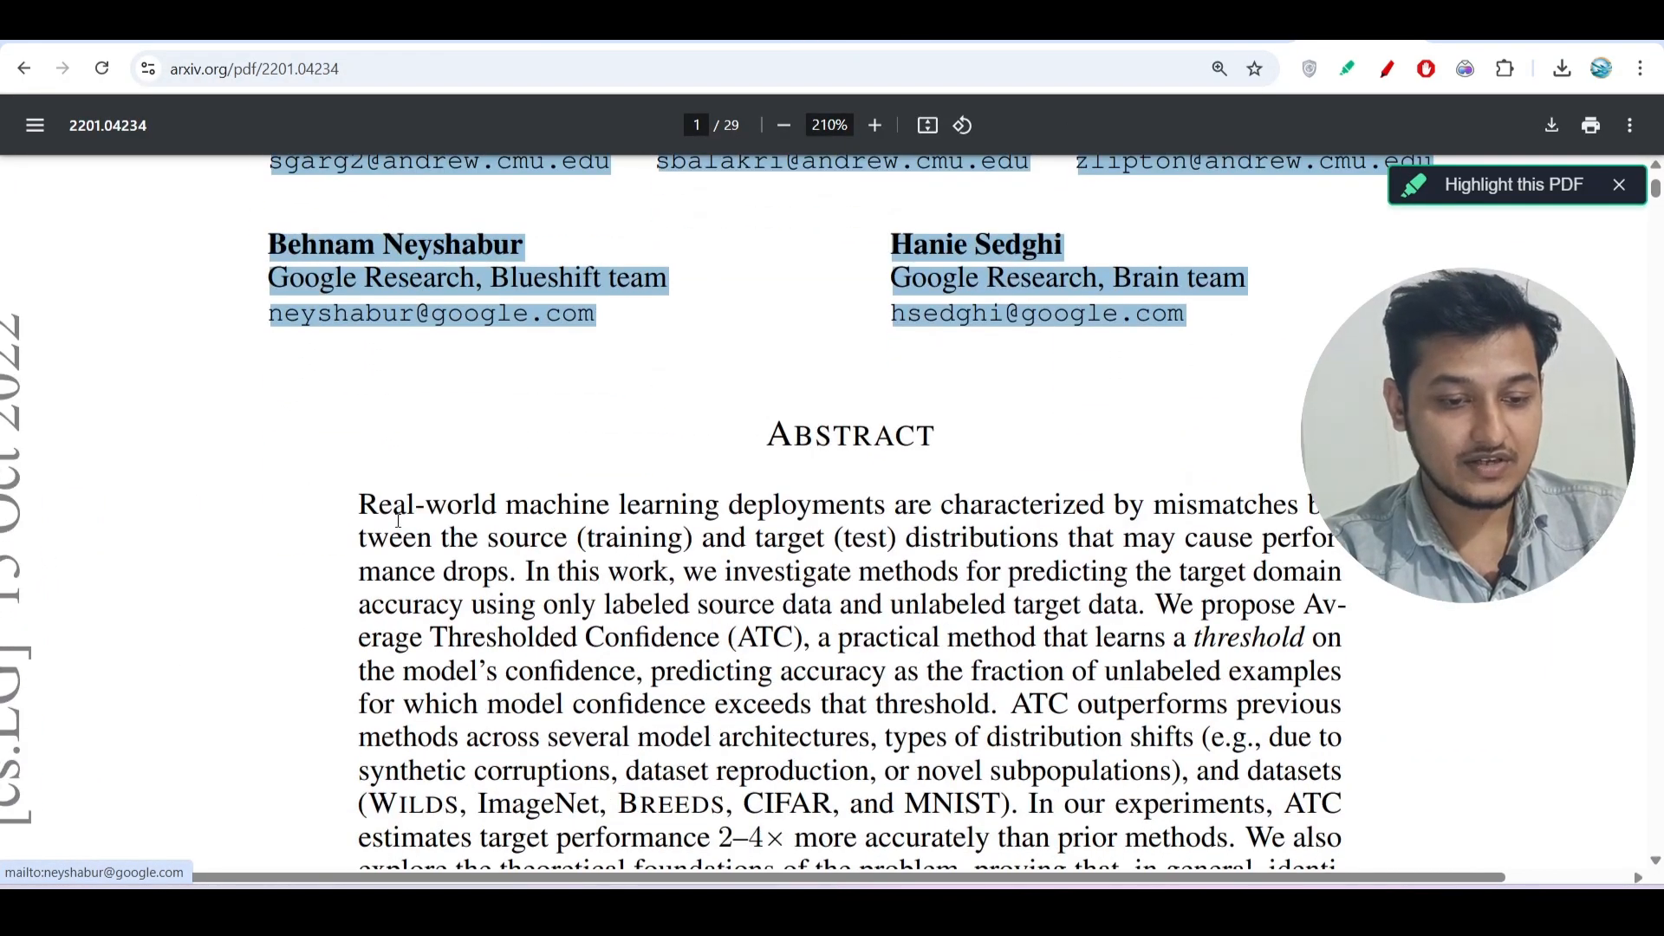
{"action": "left_click_drag", "start_coordinate": [360, 506], "coordinate": [608, 506]}
{"action": "left_click", "coordinate": [625, 506]}
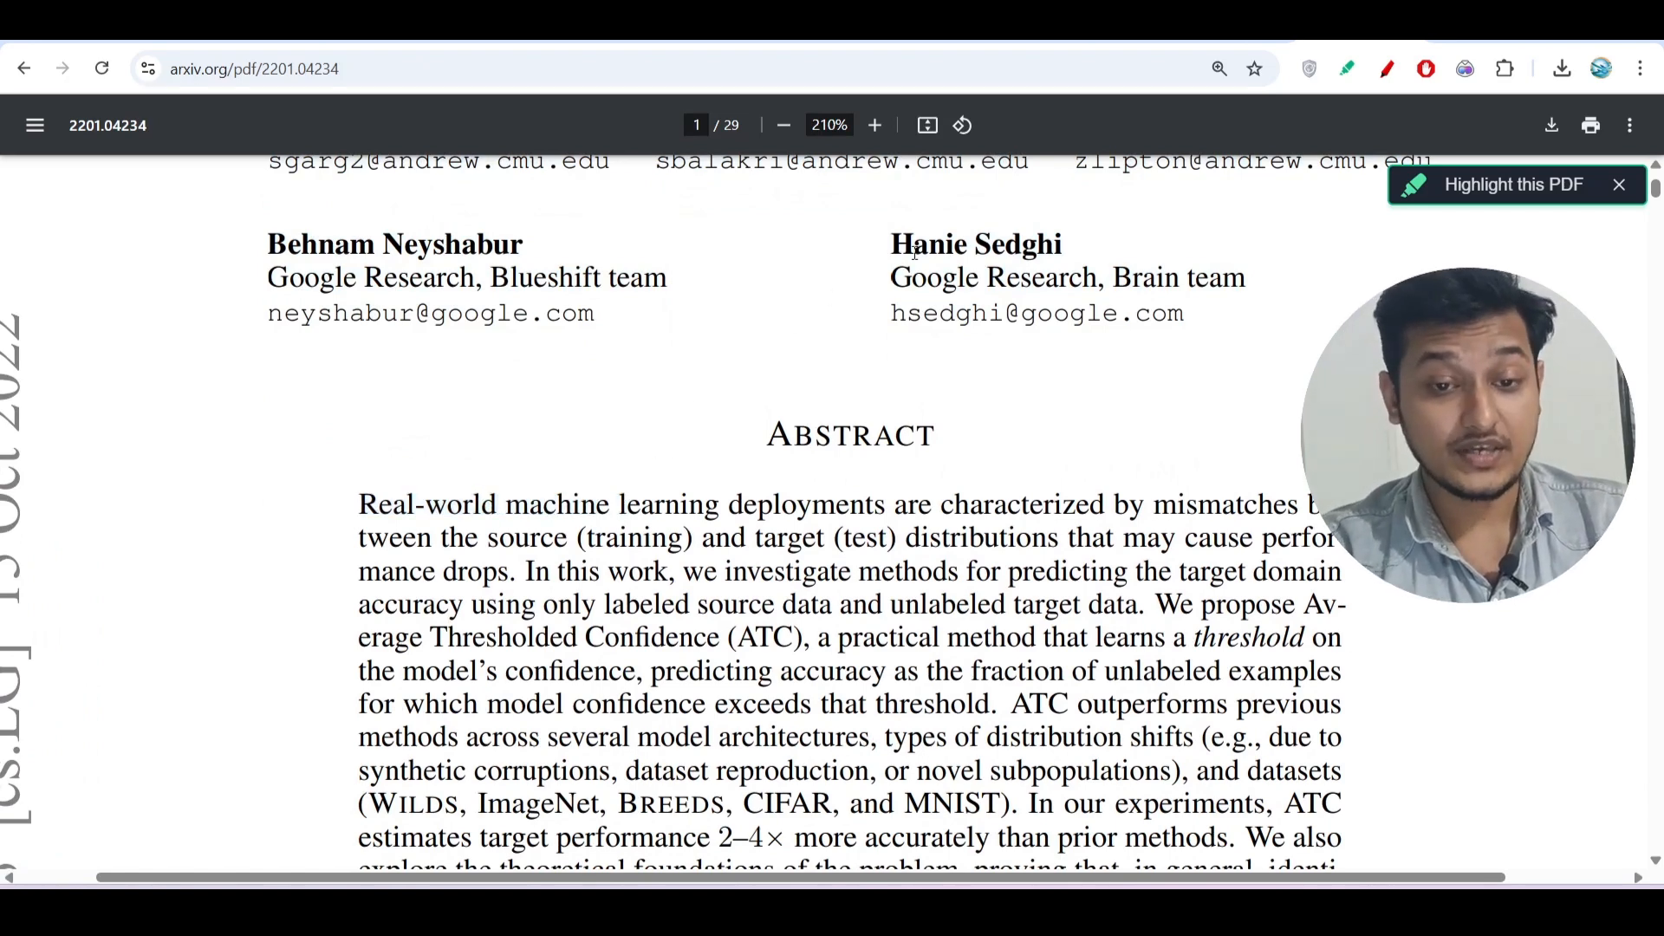
{"action": "left_click", "coordinate": [1093, 19]}
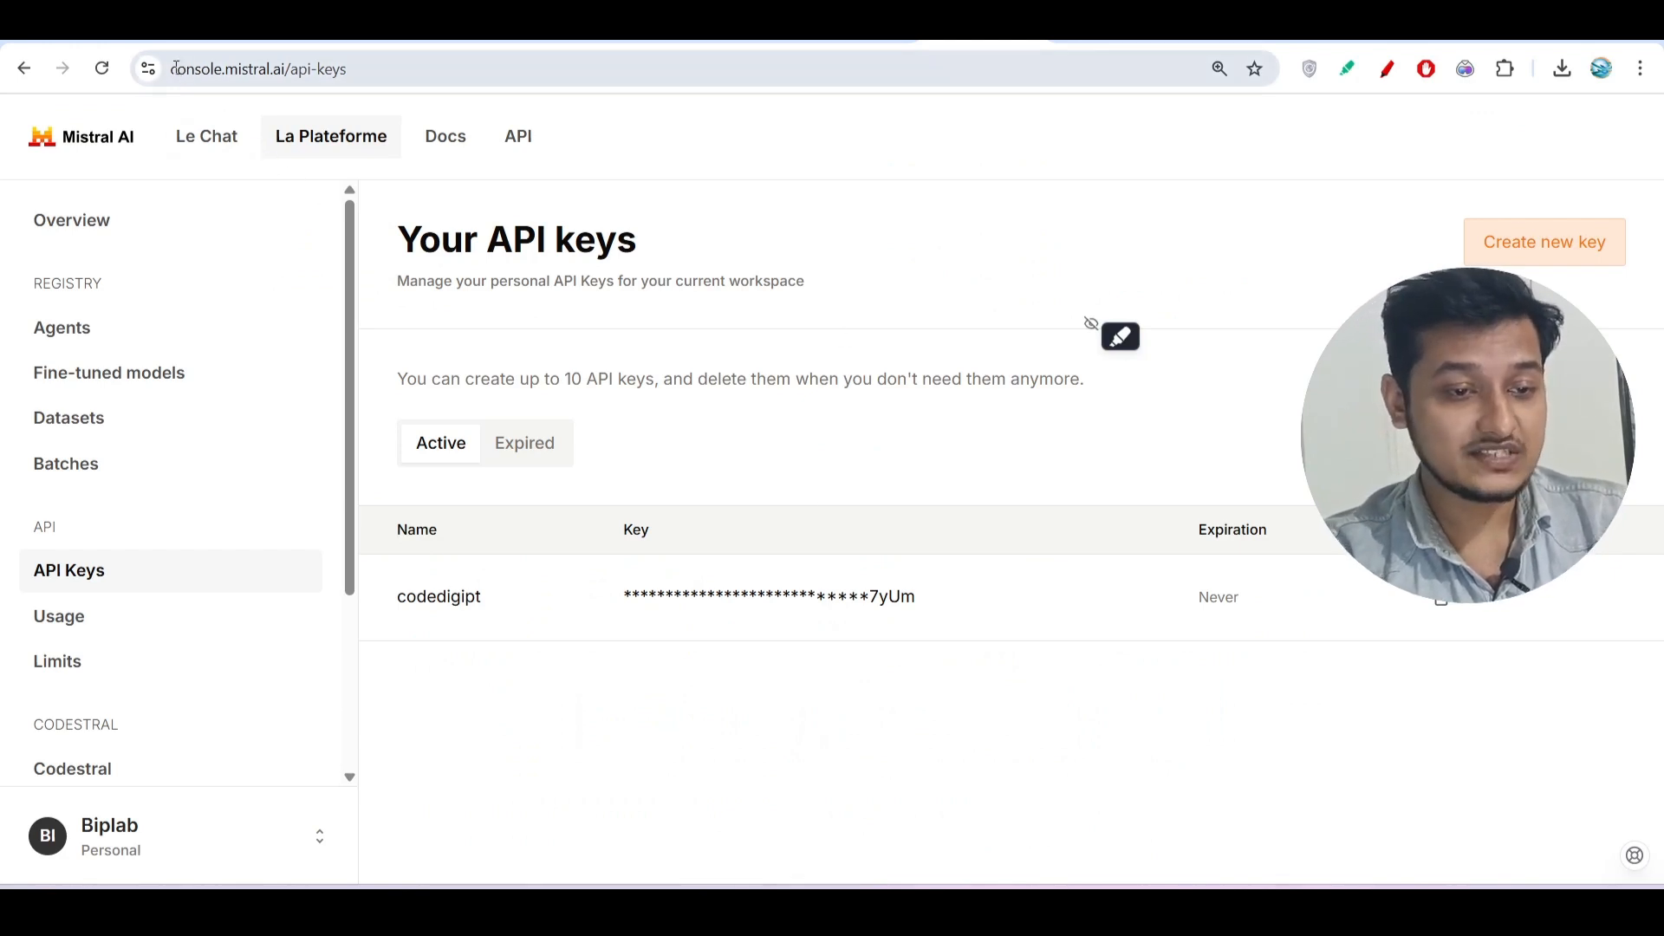
- Start creating a new API key in the Mistral console and cancel it, keeping the single existing key
{"action": "left_click_drag", "start_coordinate": [174, 69], "coordinate": [385, 68]}
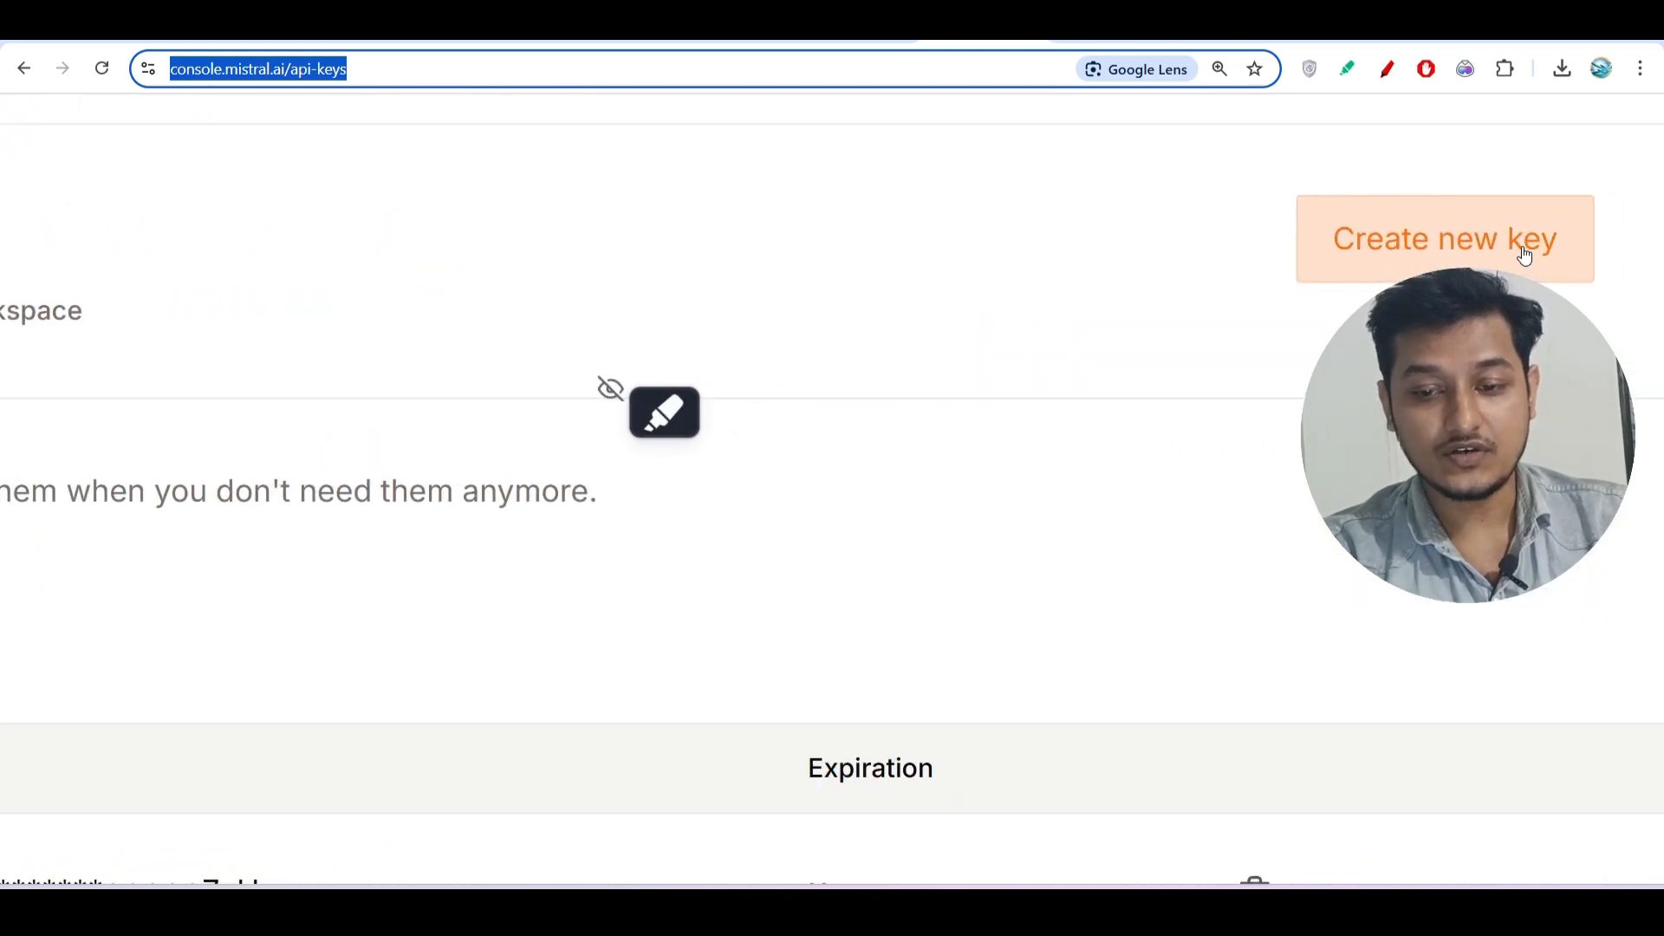
{"action": "left_click", "coordinate": [1389, 244]}
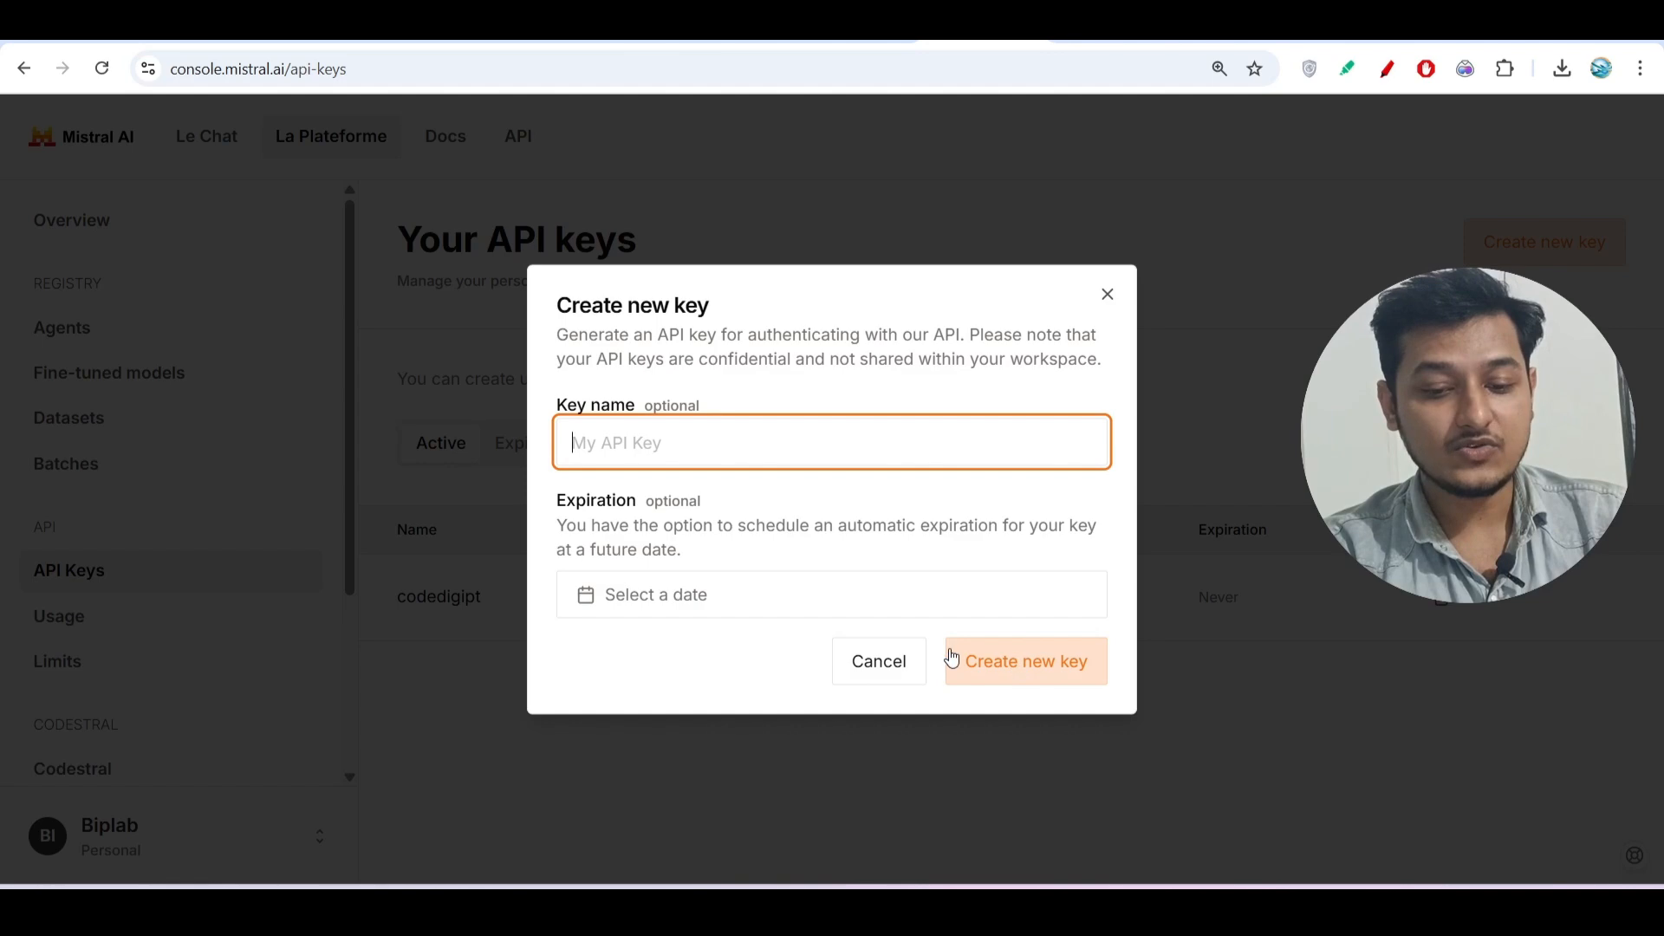
{"action": "left_click", "coordinate": [880, 666]}
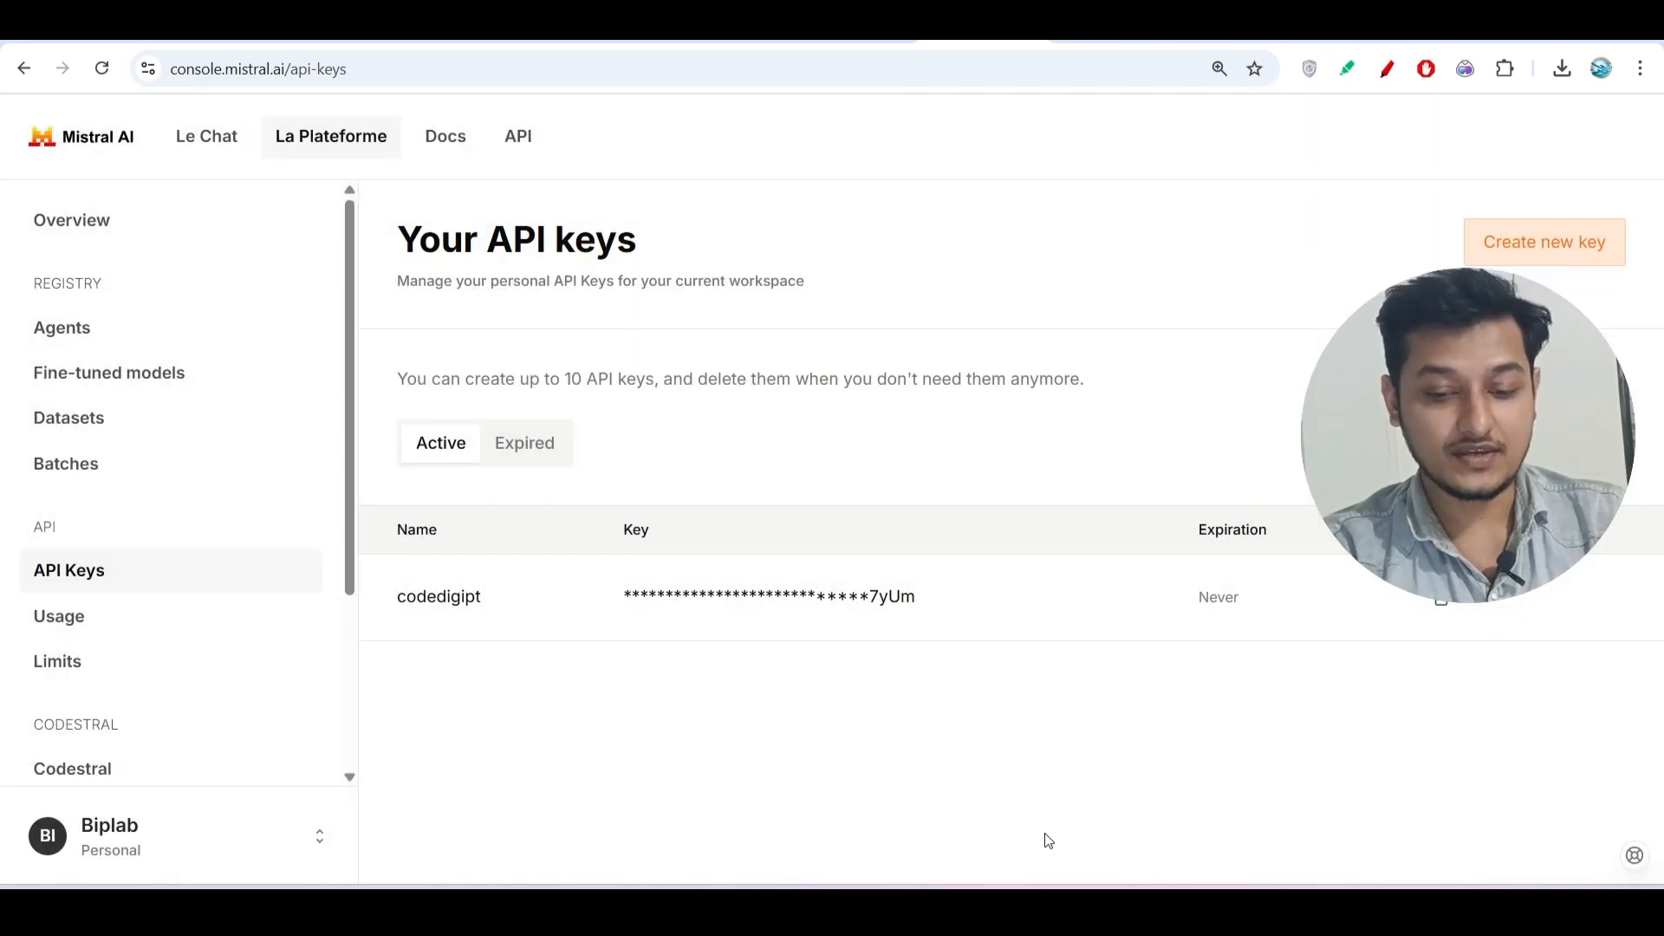
- Check the api_key value on line 4 of mistral-ocr.py in VS Code
{"action": "left_click", "coordinate": [1069, 824]}
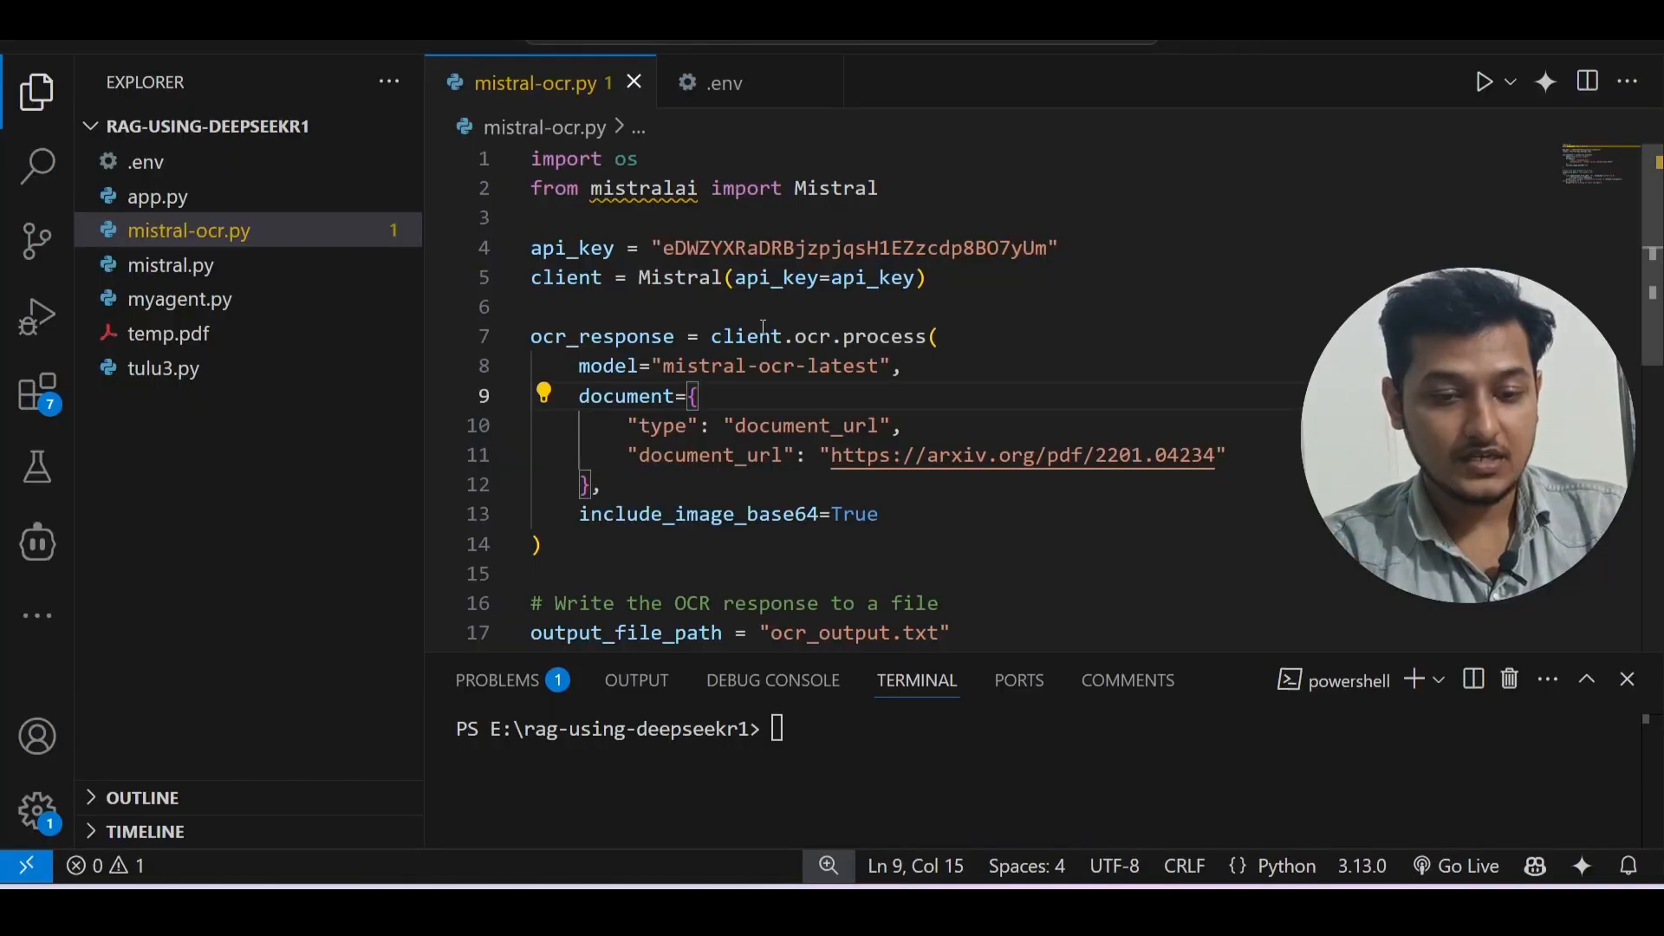
{"action": "left_click", "coordinate": [664, 246]}
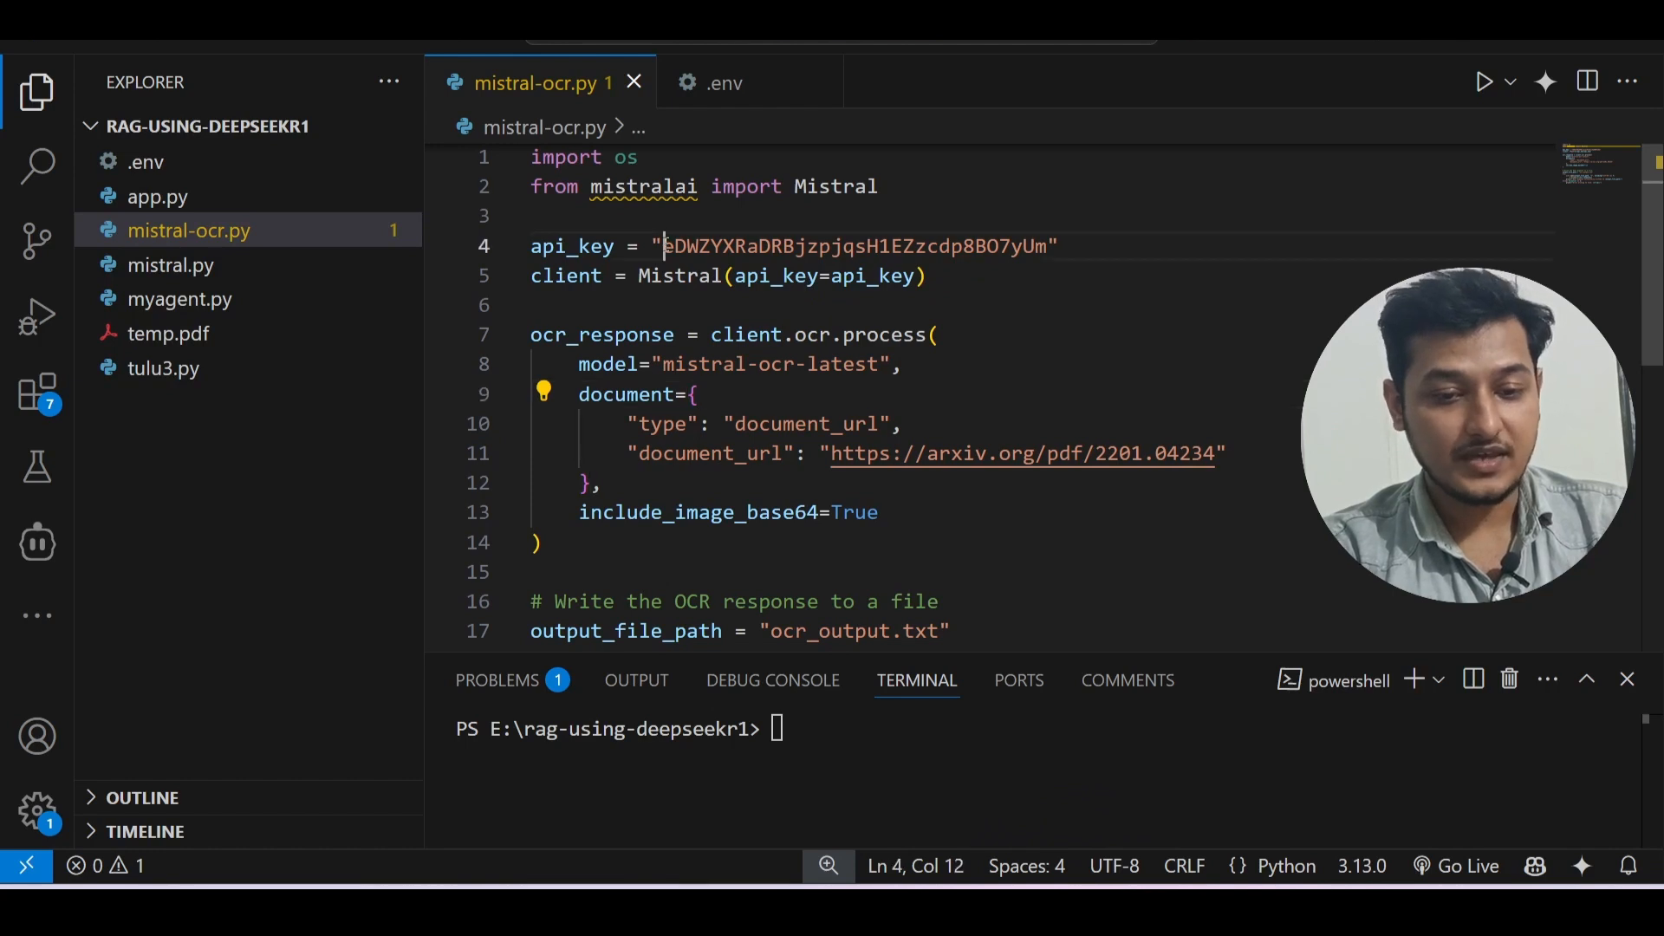
{"action": "left_click_drag", "start_coordinate": [663, 245], "coordinate": [1047, 246]}
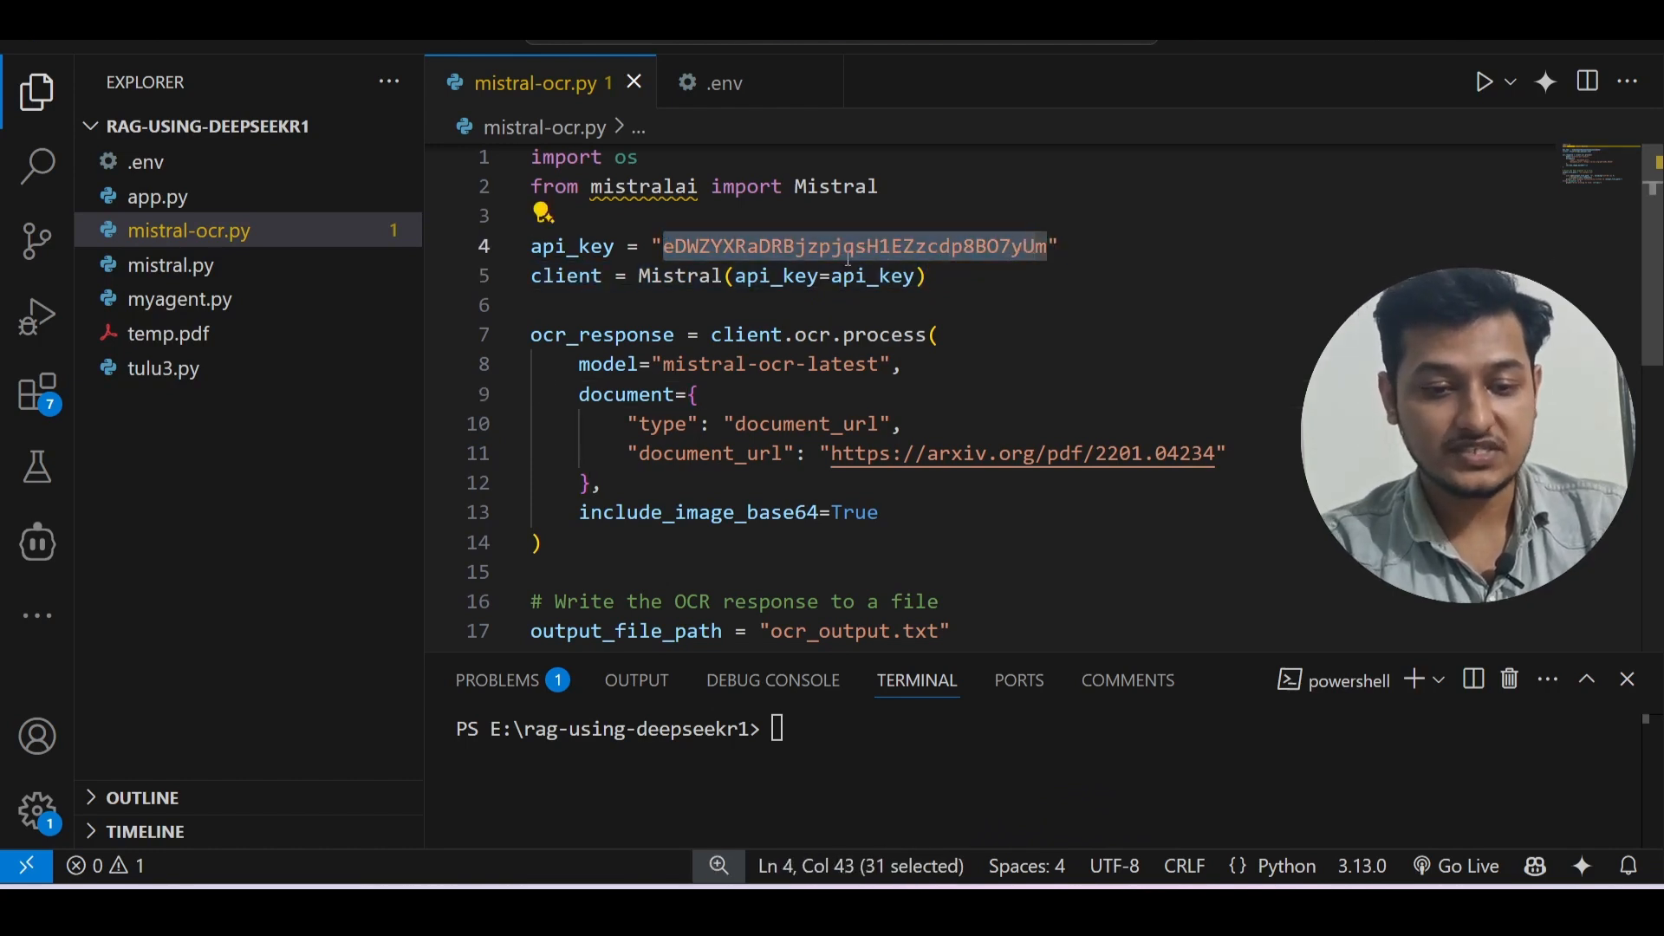
{"action": "left_click", "coordinate": [673, 246]}
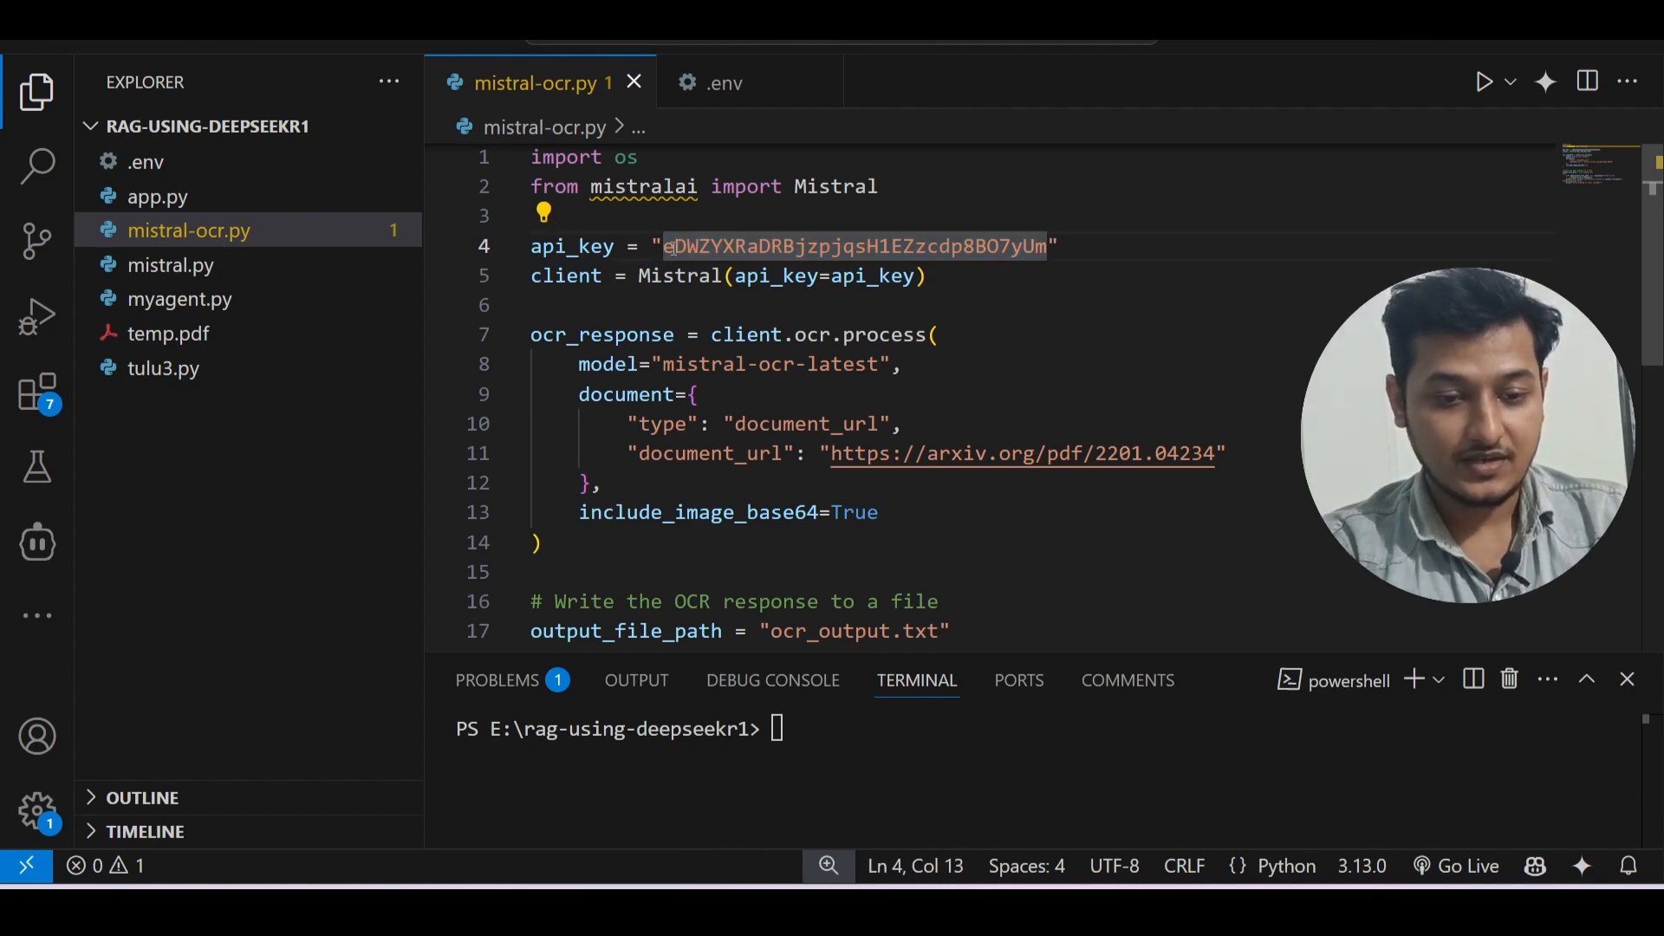
{"action": "scroll", "coordinate": [637, 376], "scroll_direction": "down", "scroll_amount": 2}
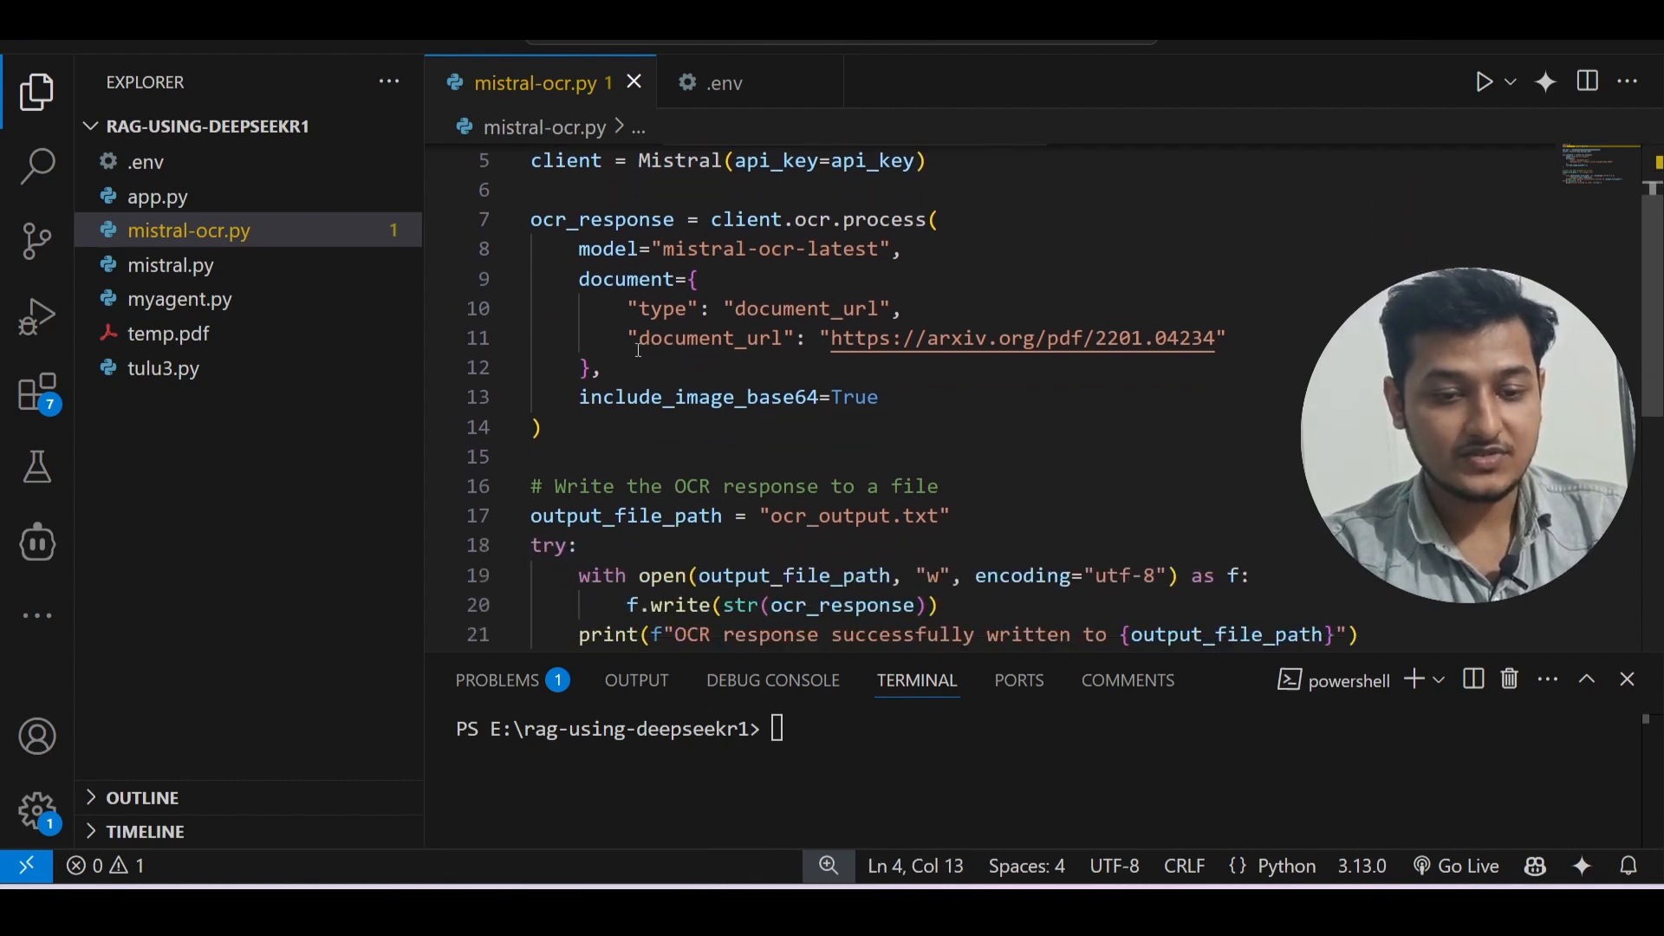
- Check the document_url on line 11 pointing to the arXiv 2201.04234 paper
{"action": "left_click", "coordinate": [638, 338]}
{"action": "left_click_drag", "start_coordinate": [637, 338], "coordinate": [796, 338]}
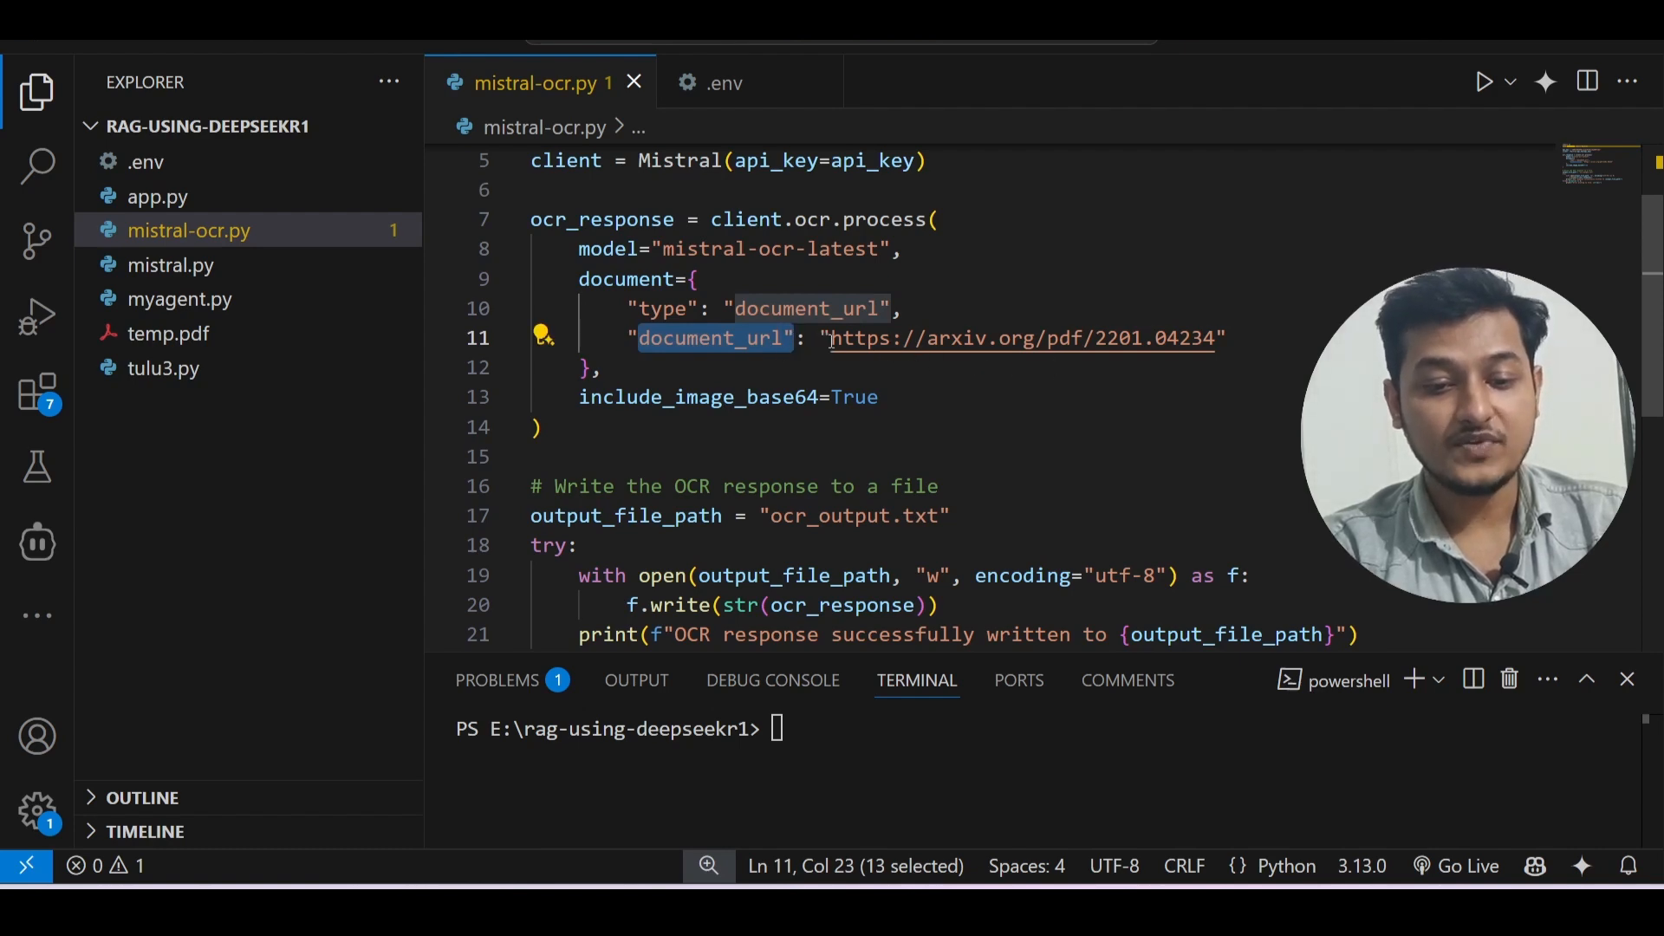
{"action": "left_click_drag", "start_coordinate": [831, 338], "coordinate": [1201, 337]}
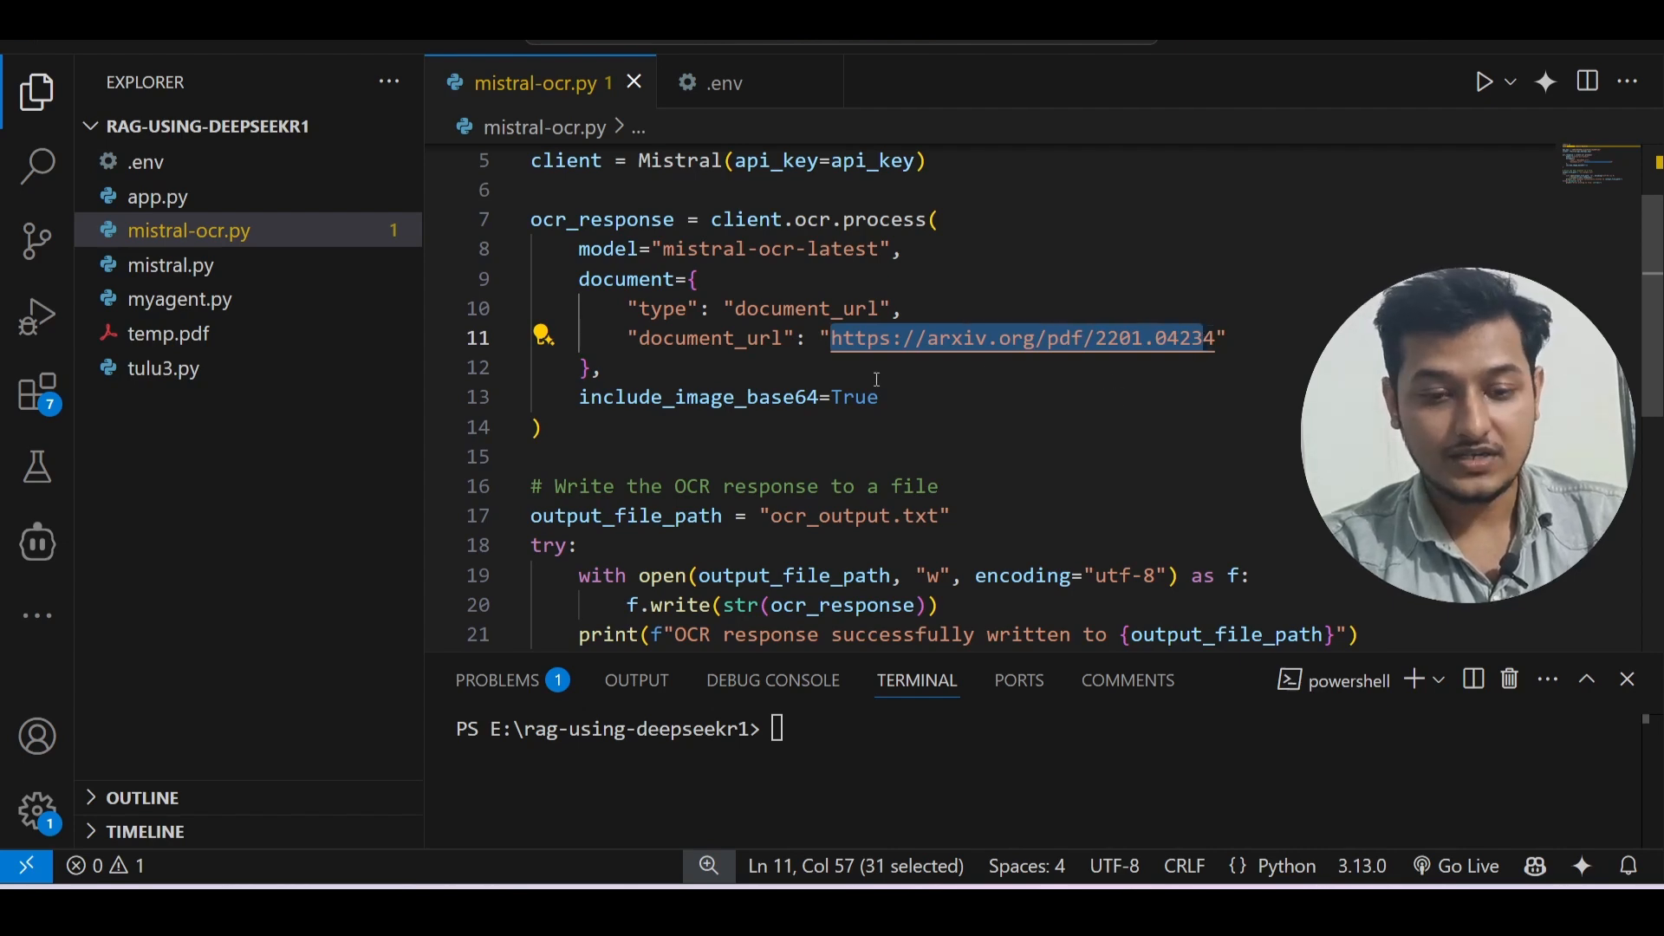
{"action": "left_click", "coordinate": [835, 354]}
{"action": "left_click_drag", "start_coordinate": [831, 338], "coordinate": [1216, 337]}
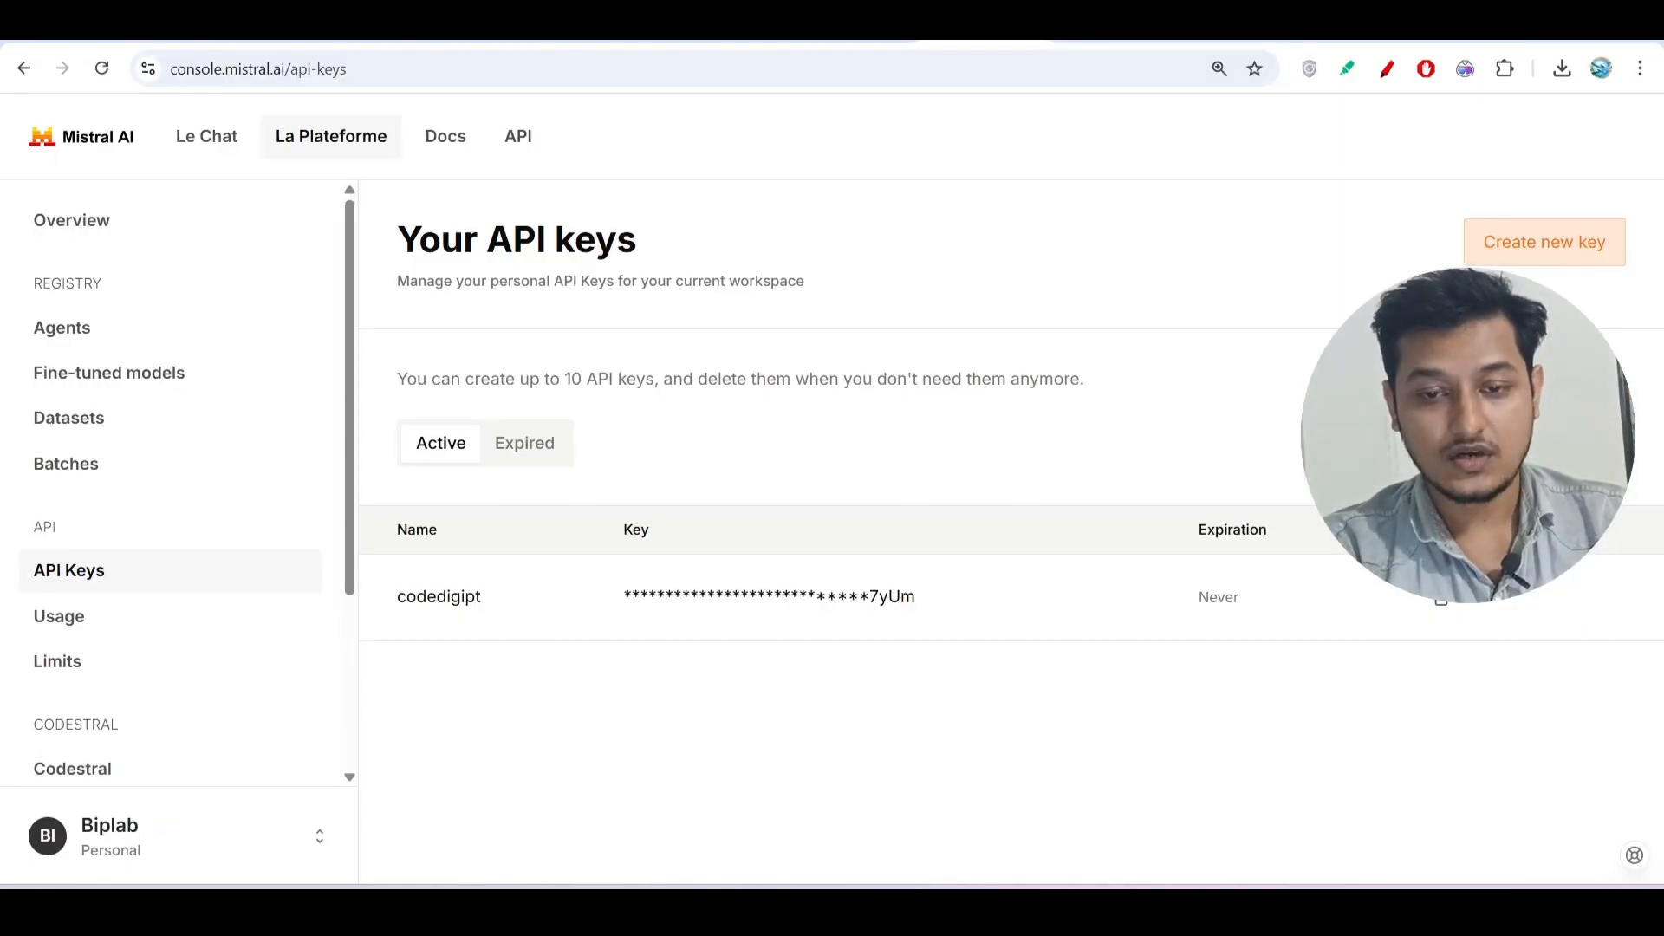
{"action": "left_click", "coordinate": [261, 70]}
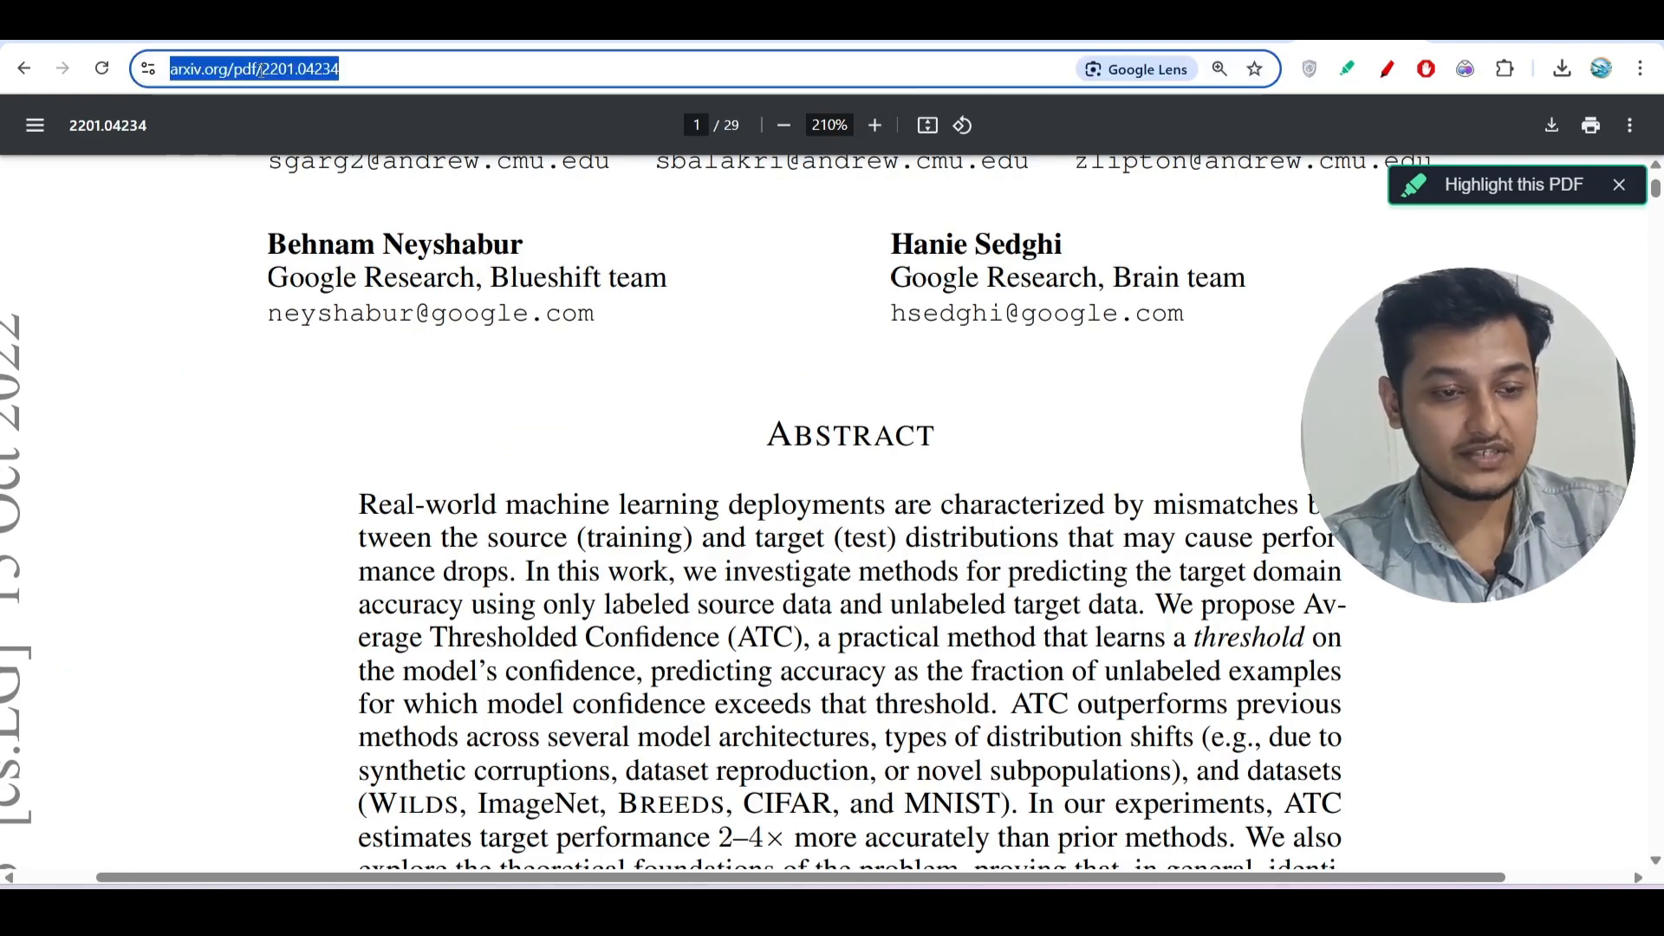
{"action": "key", "text": "alt+Tab"}
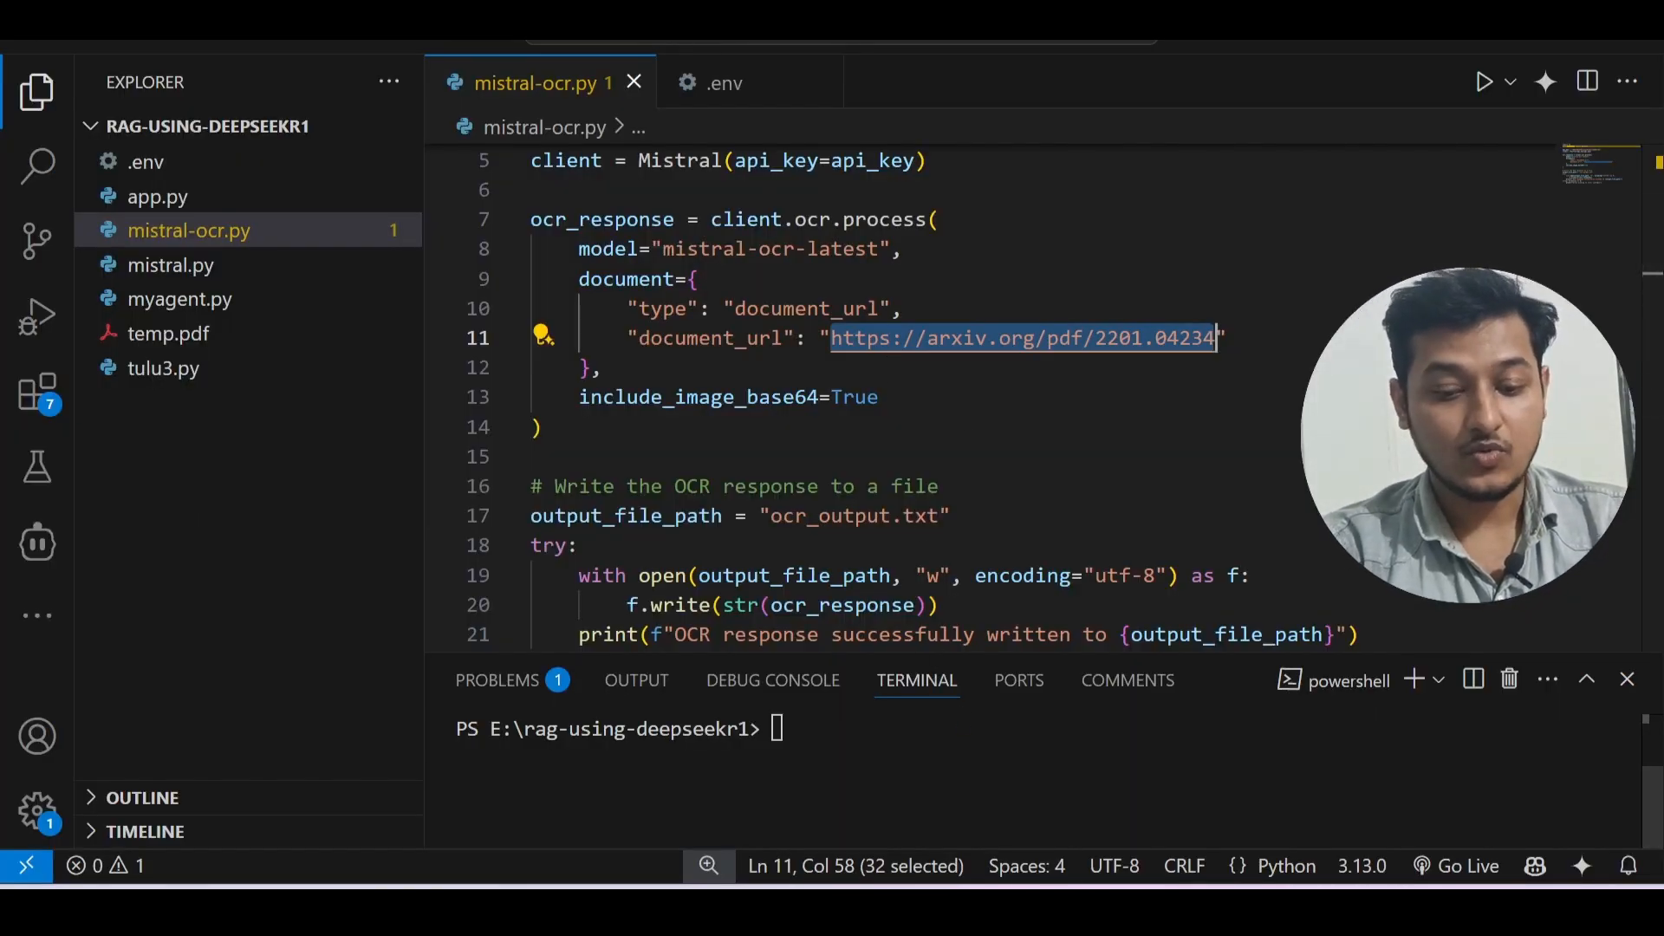
{"action": "key", "text": "alt+Tab"}
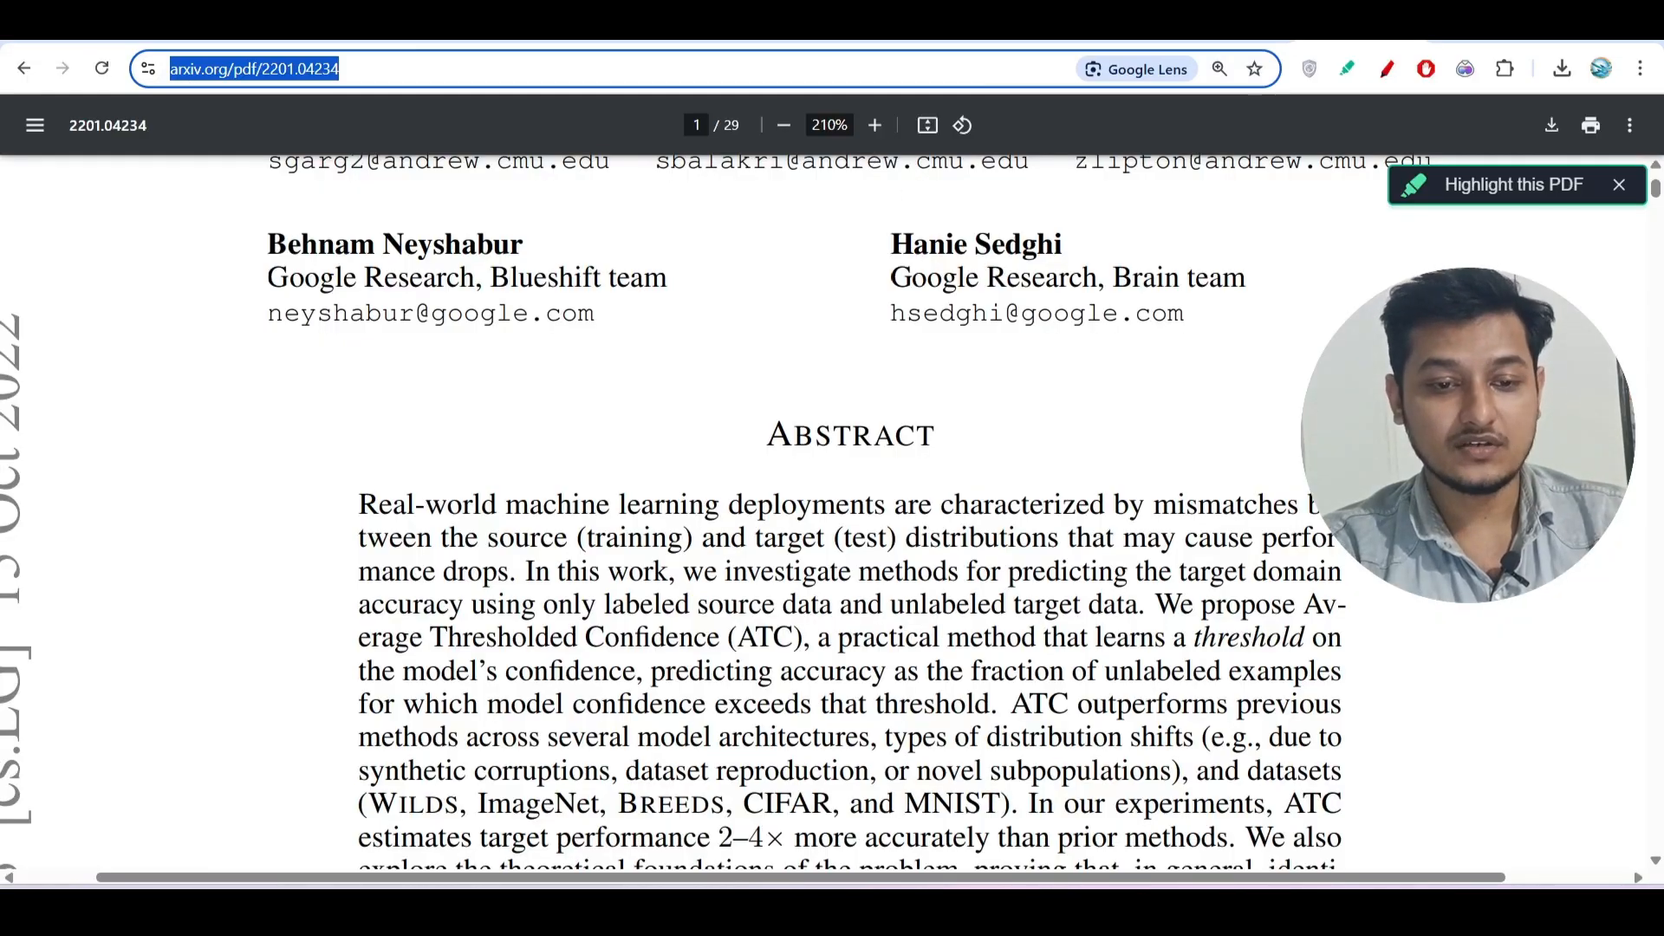
{"action": "left_click", "coordinate": [856, 22]}
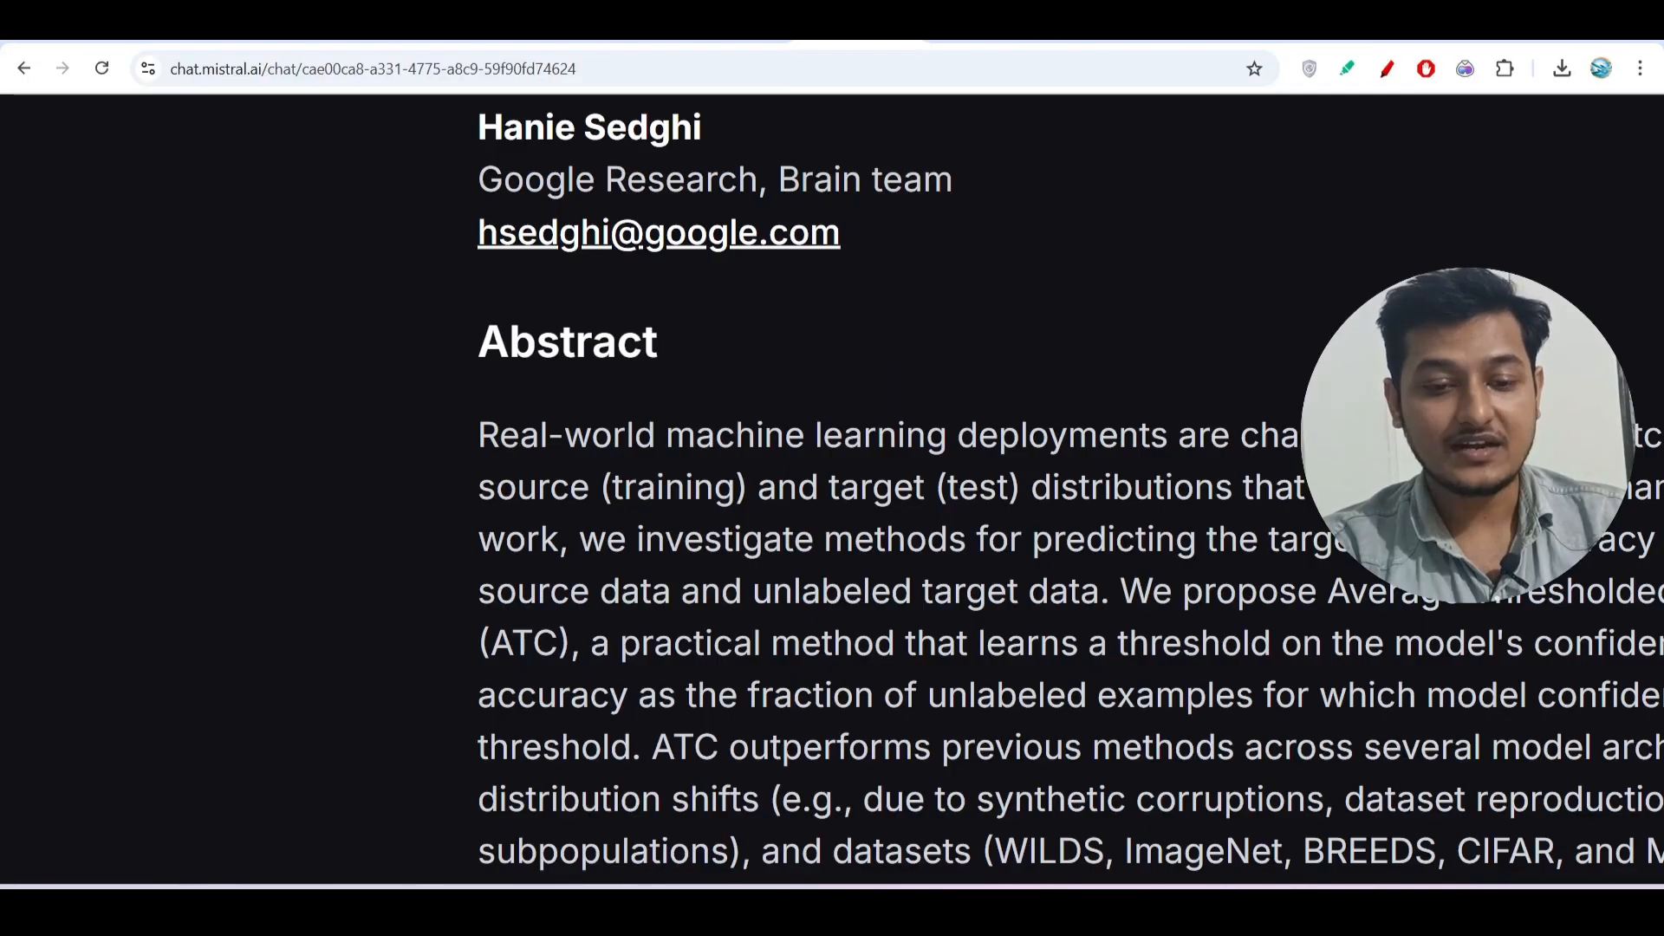
{"action": "scroll", "coordinate": [660, 384], "scroll_direction": "up", "scroll_amount": 3}
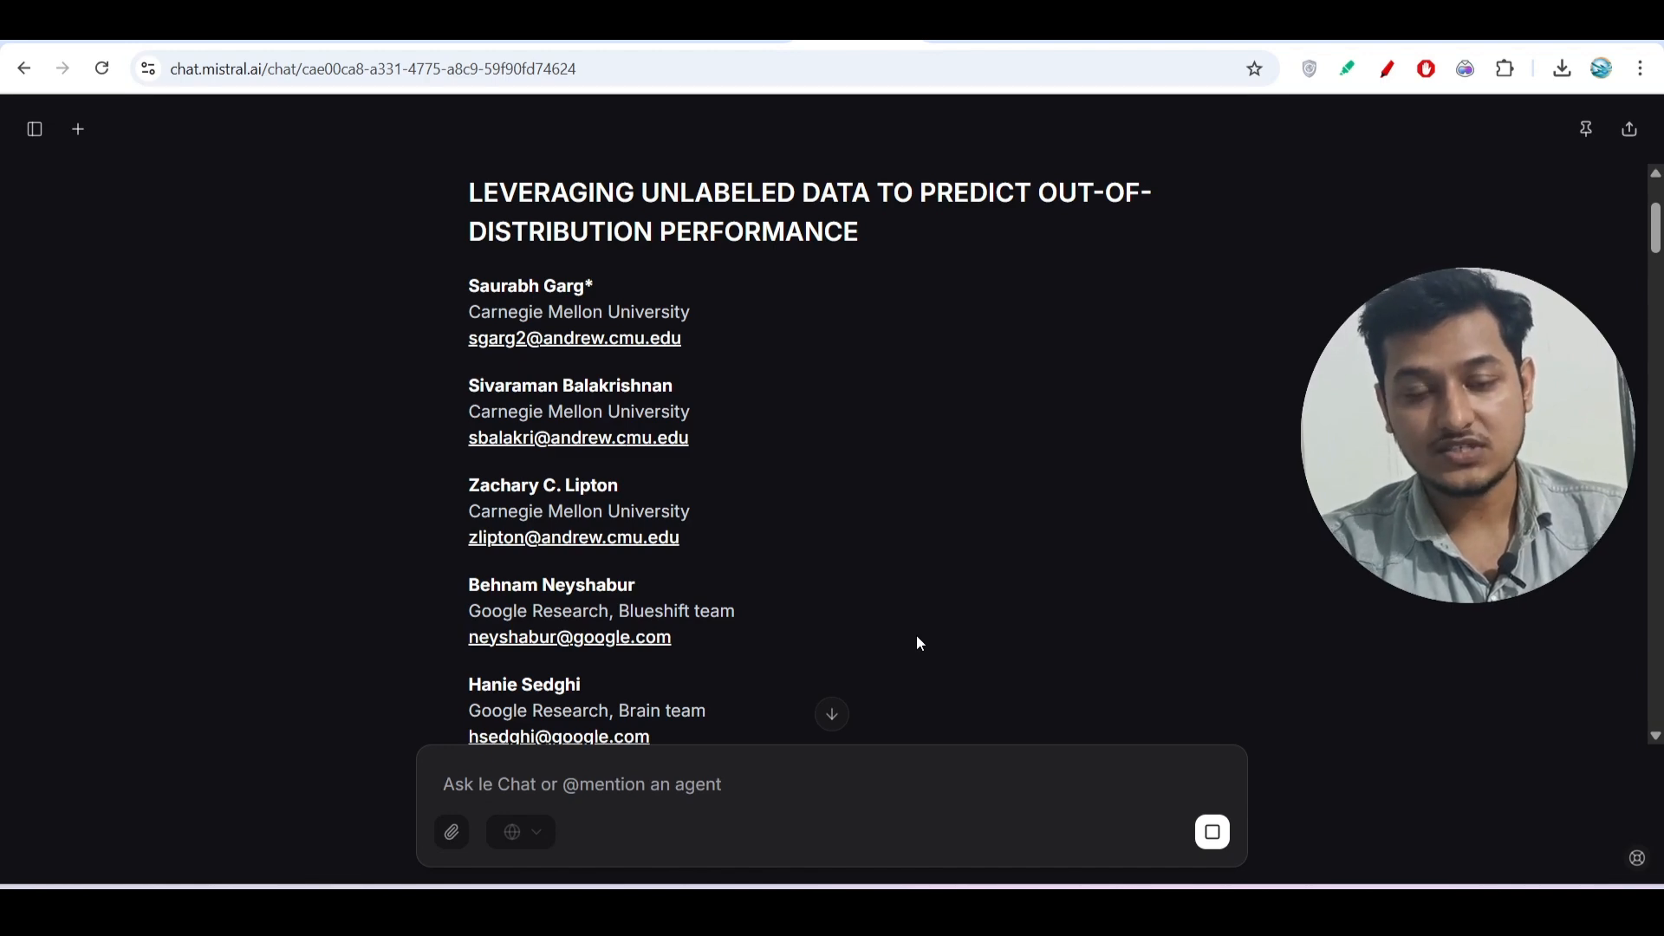
{"action": "key", "text": "alt+Tab"}
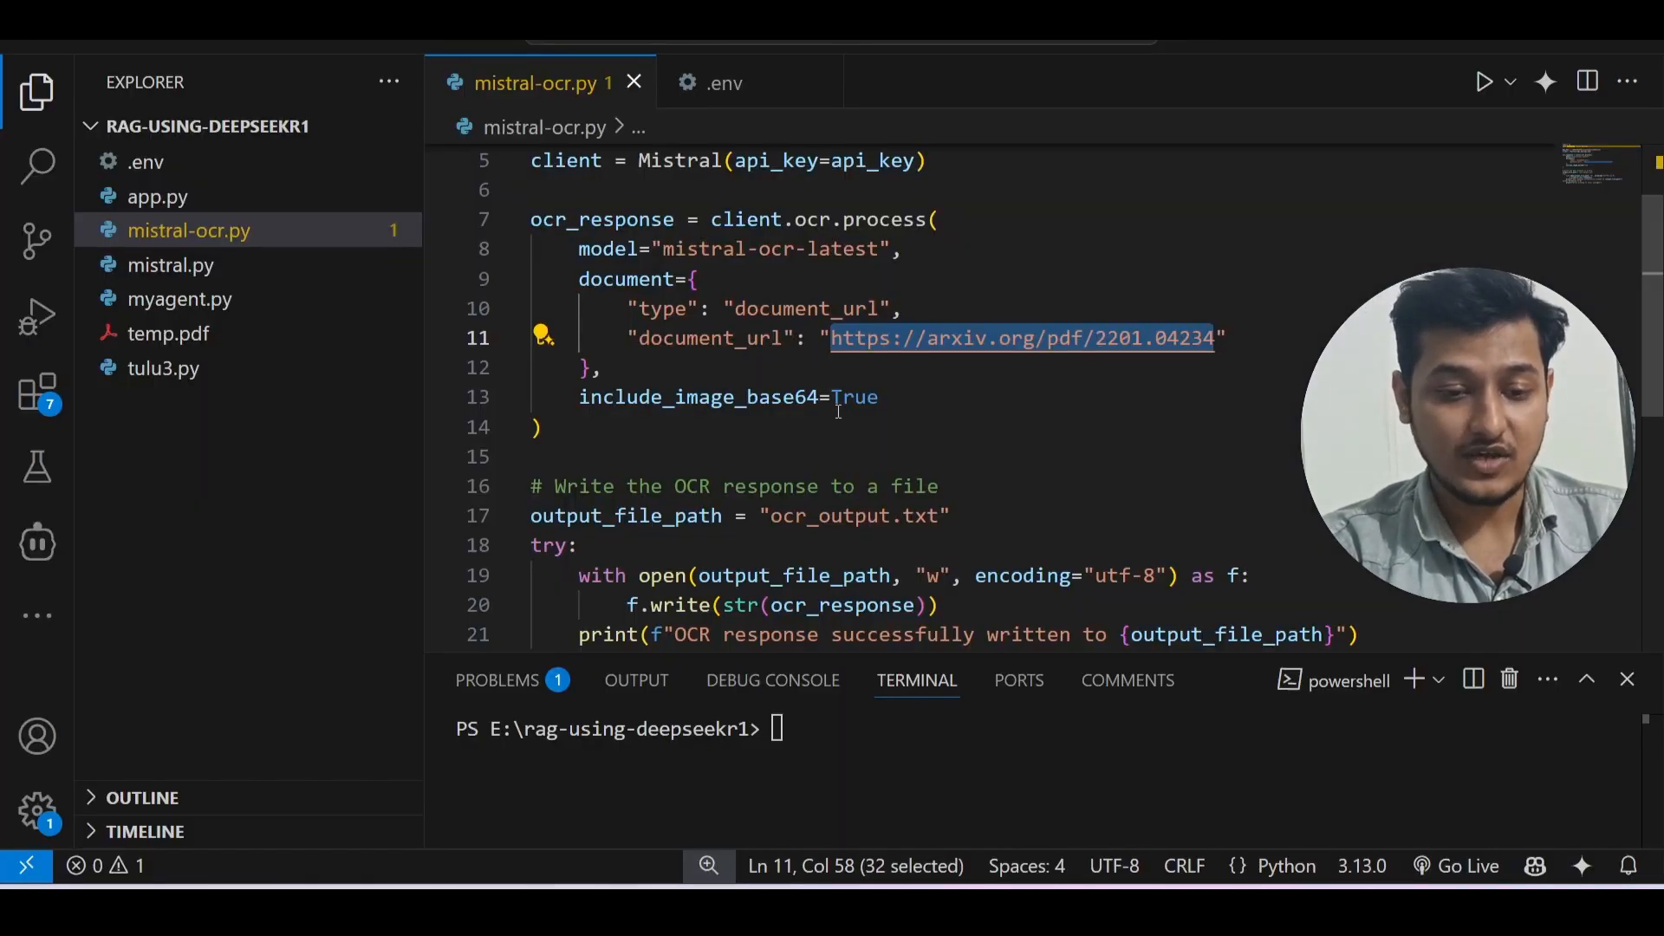
{"action": "left_click", "coordinate": [838, 401]}
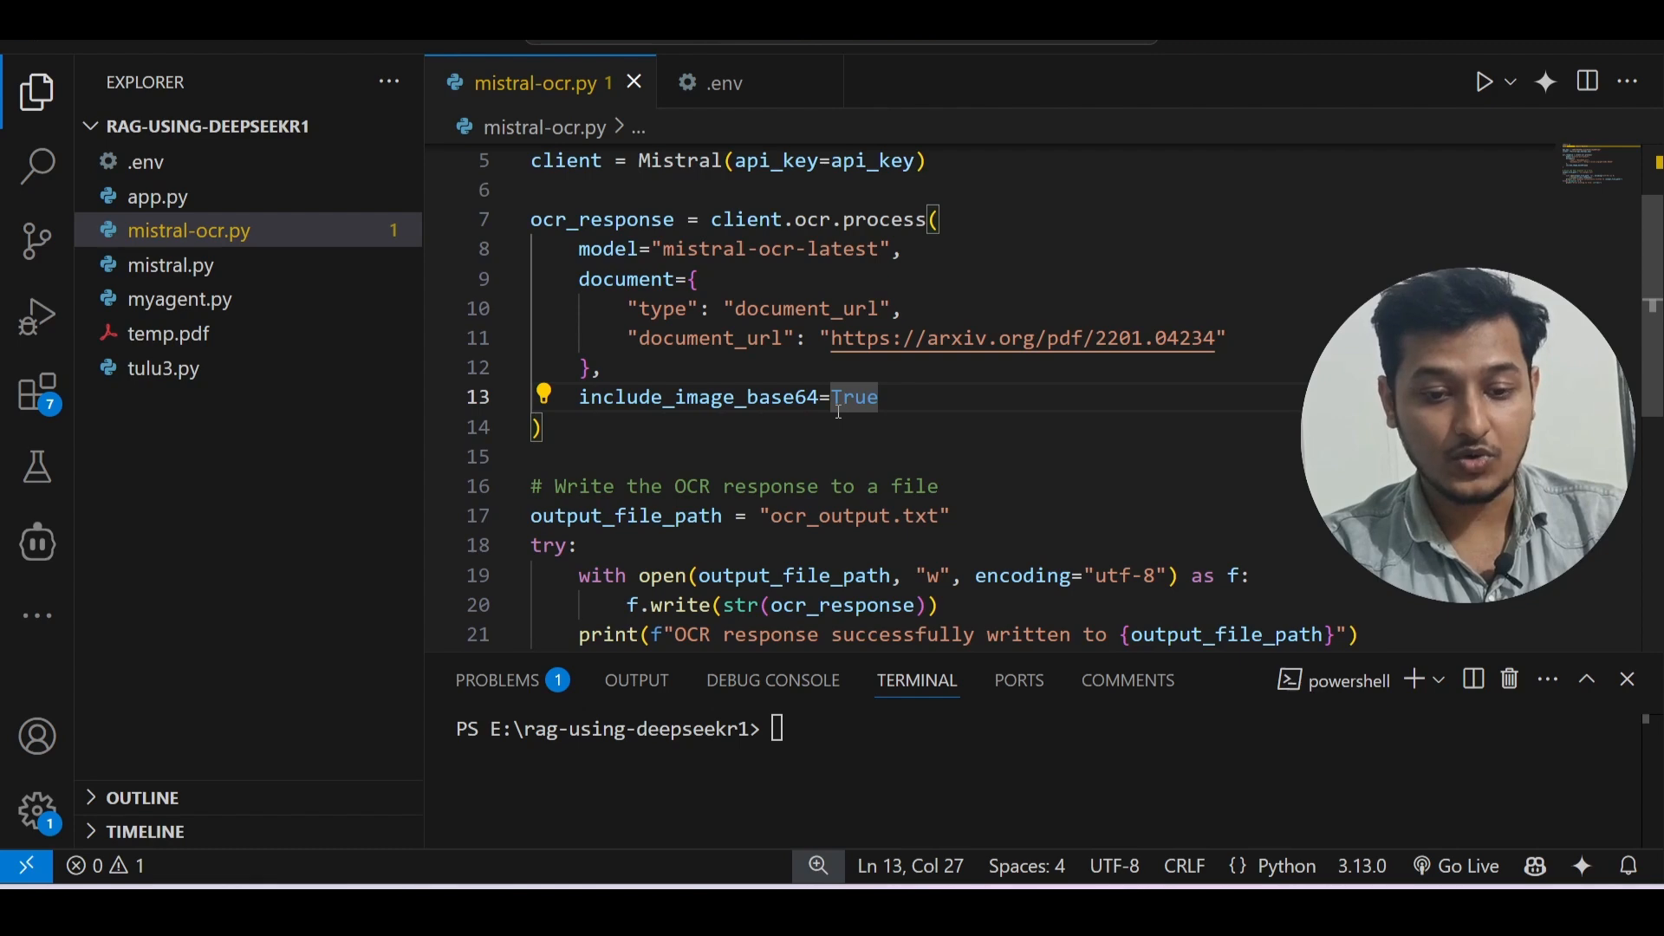
{"action": "scroll", "coordinate": [819, 409], "scroll_direction": "down", "scroll_amount": 1}
{"action": "scroll", "coordinate": [800, 409], "scroll_direction": "down", "scroll_amount": 1}
{"action": "scroll", "coordinate": [781, 407], "scroll_direction": "down", "scroll_amount": 1}
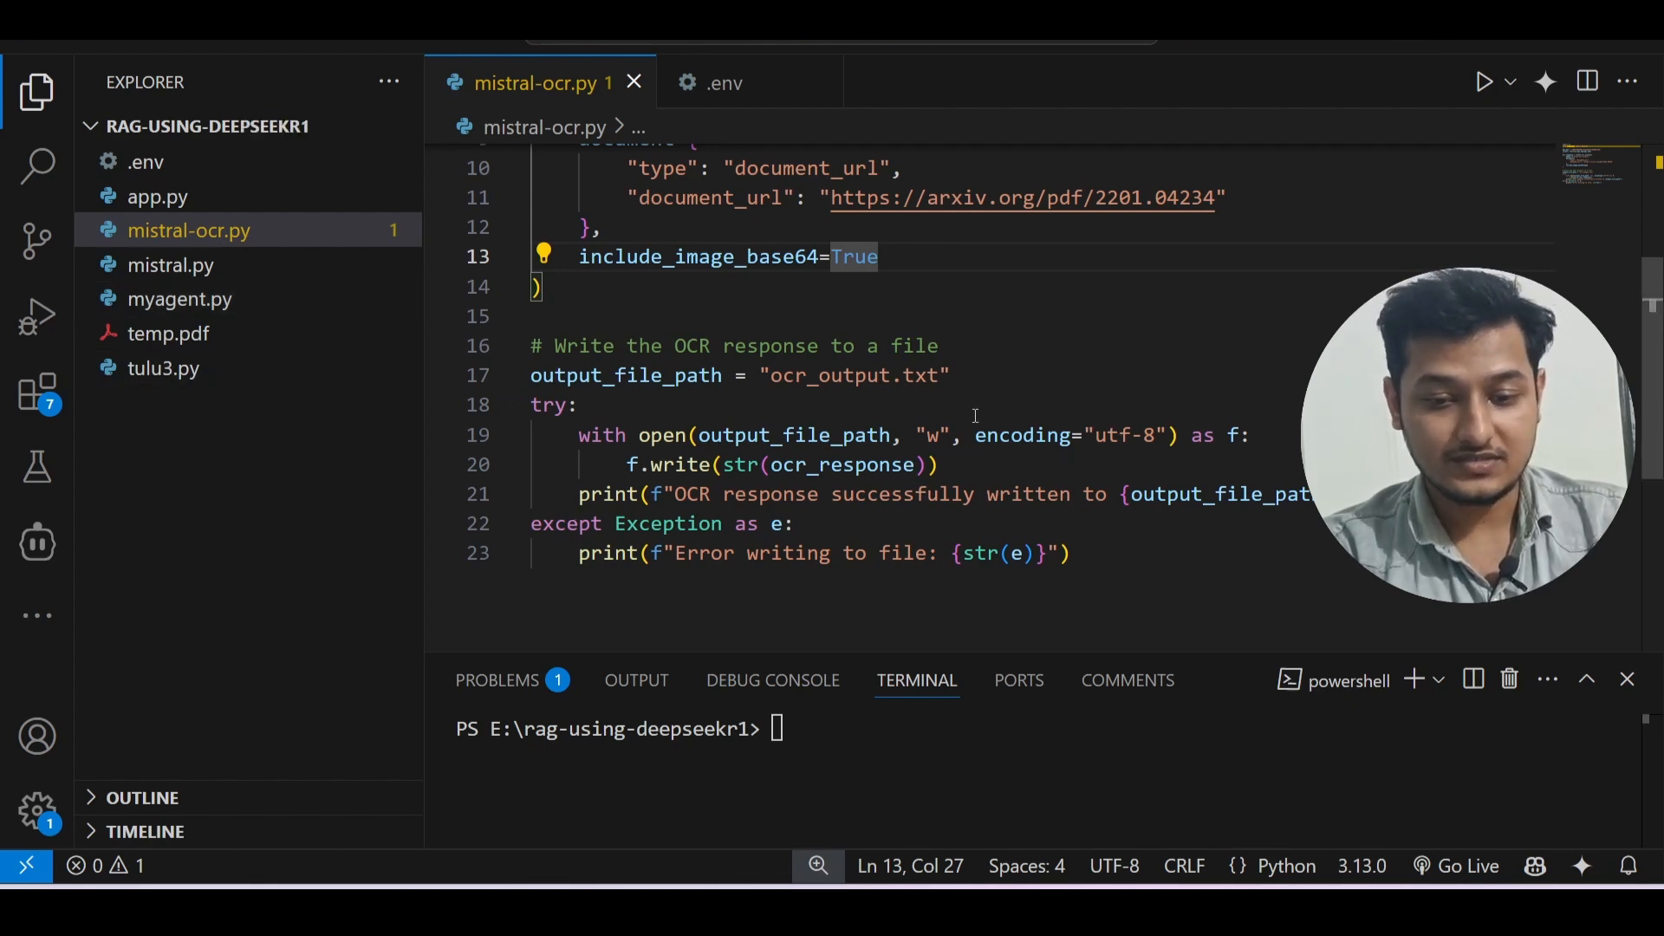
{"action": "scroll", "coordinate": [819, 386], "scroll_direction": "up", "scroll_amount": 3}
{"action": "scroll", "coordinate": [818, 385], "scroll_direction": "down", "scroll_amount": 3}
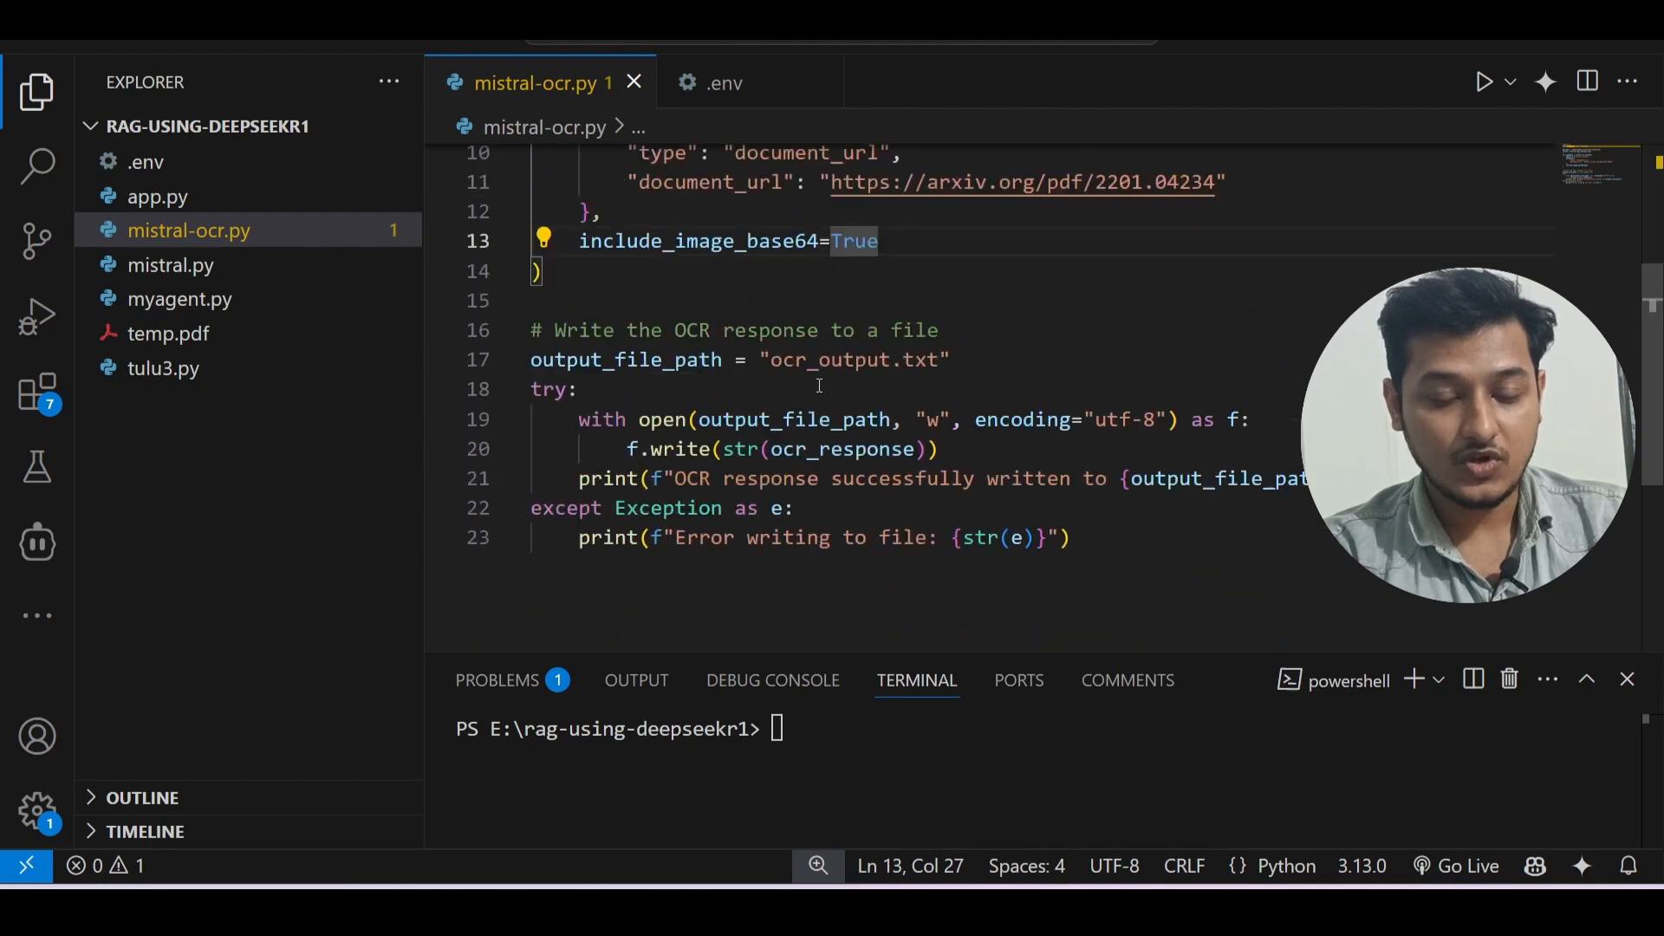
{"action": "left_click_drag", "start_coordinate": [763, 361], "coordinate": [944, 360]}
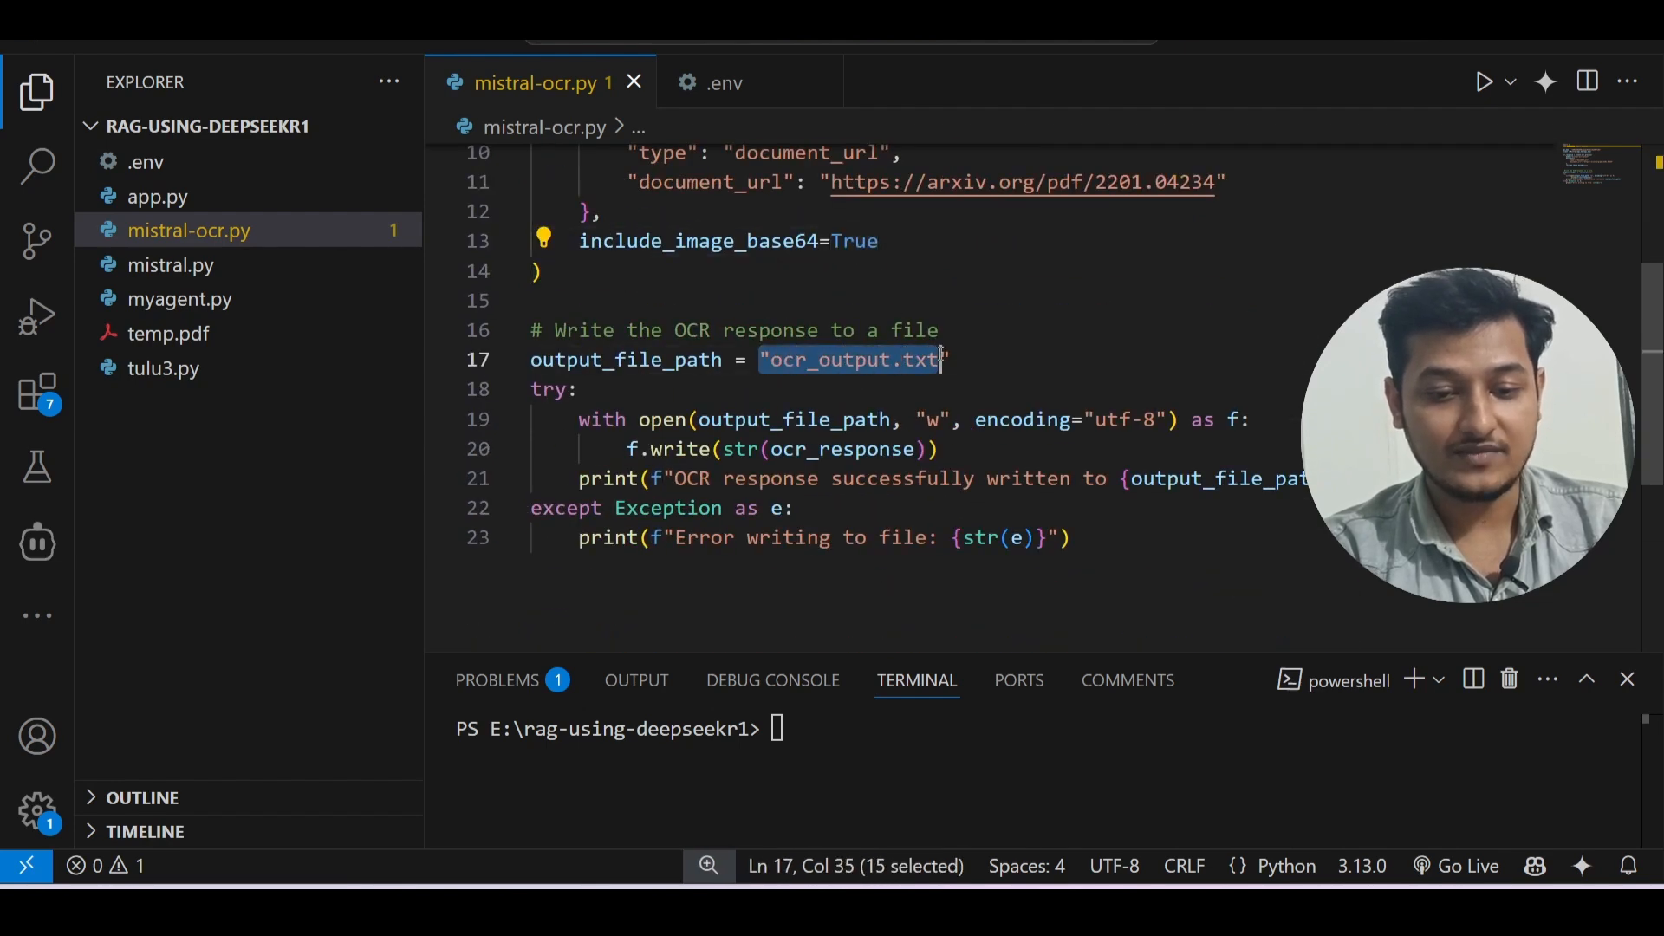
{"action": "left_click", "coordinate": [944, 360]}
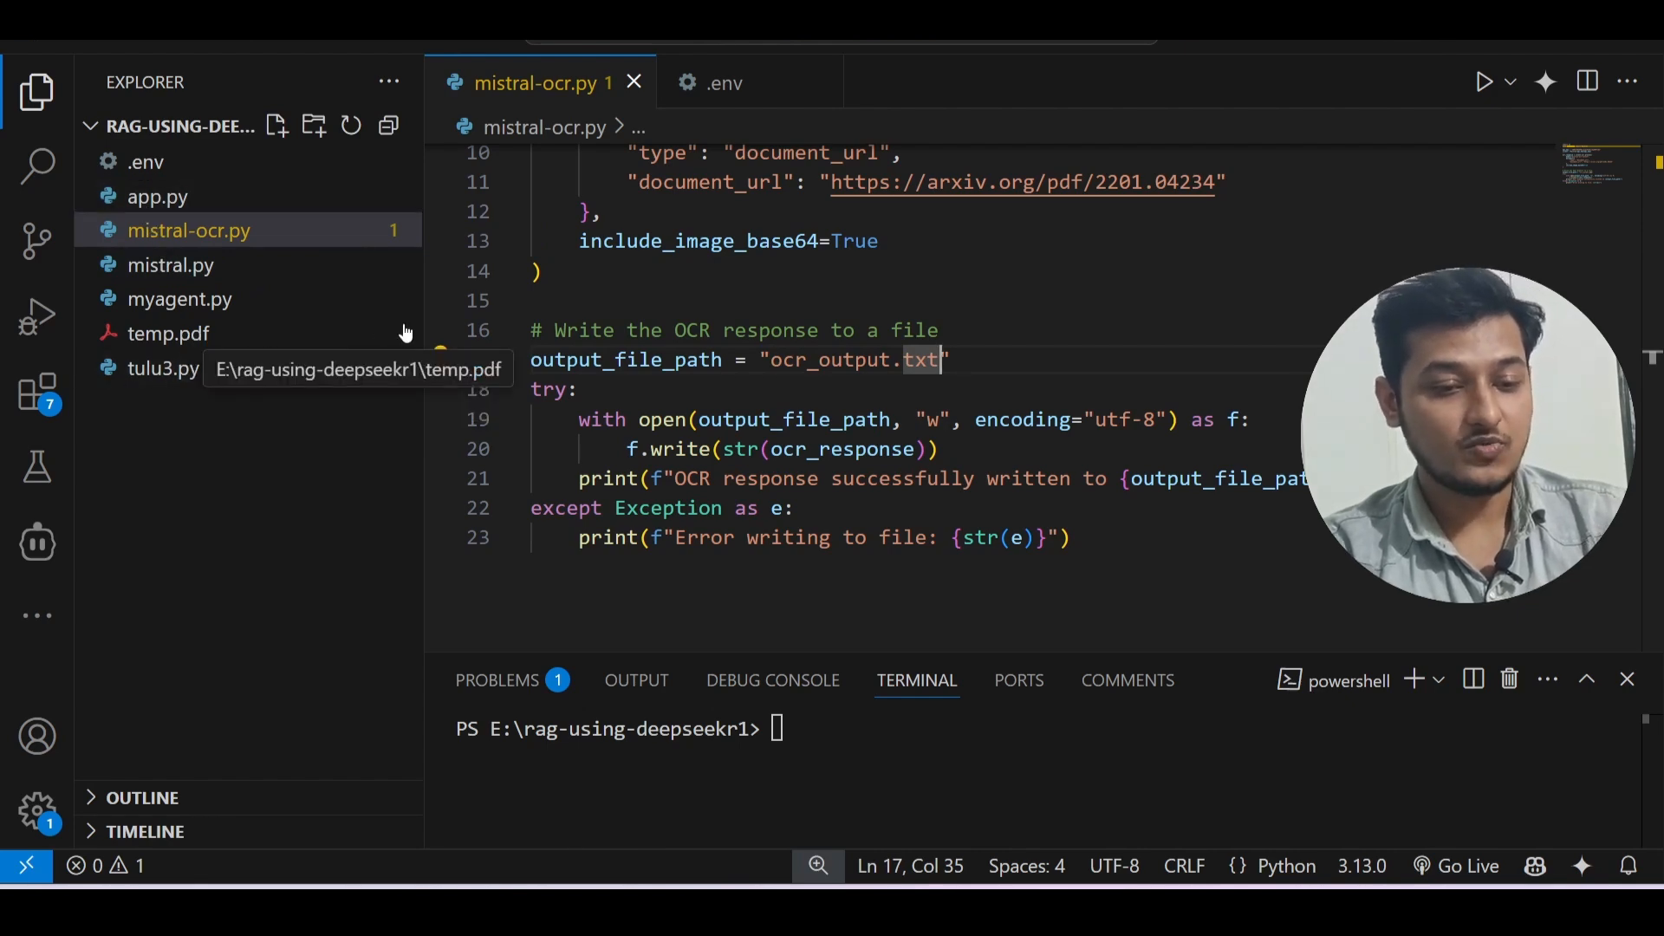
- Run python mistral-ocr.py in the terminal, writing the OCR response to ocr_output.txt
{"action": "left_click", "coordinate": [821, 744]}
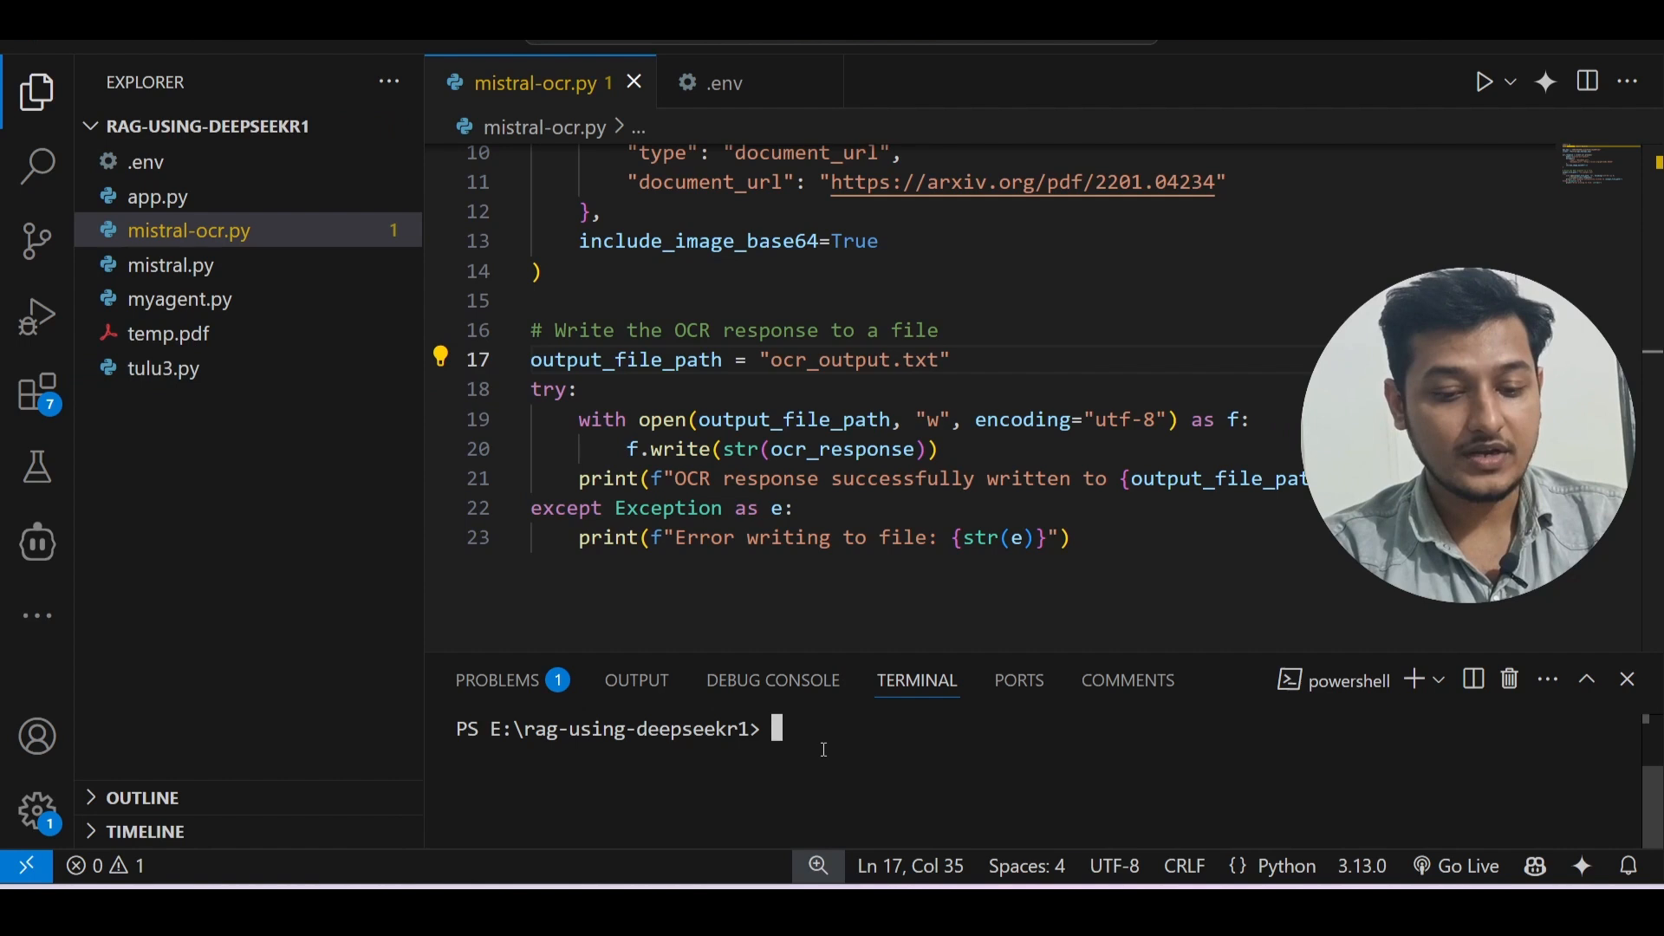
{"action": "type", "text": "pyth"}
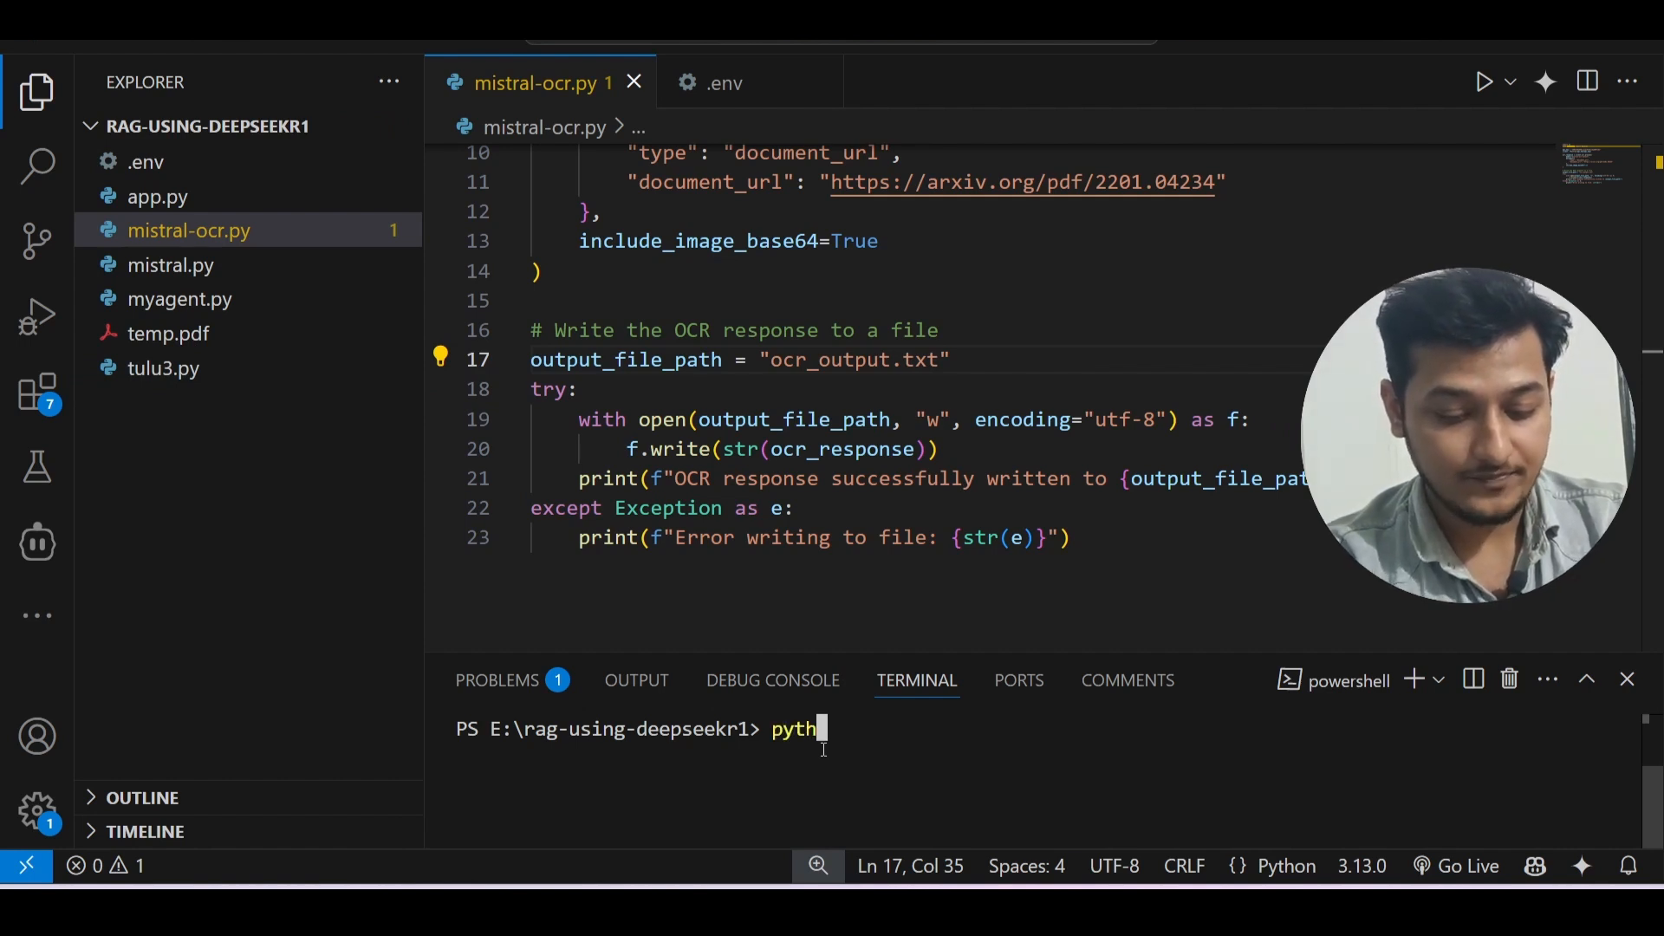
{"action": "type", "text": "on "}
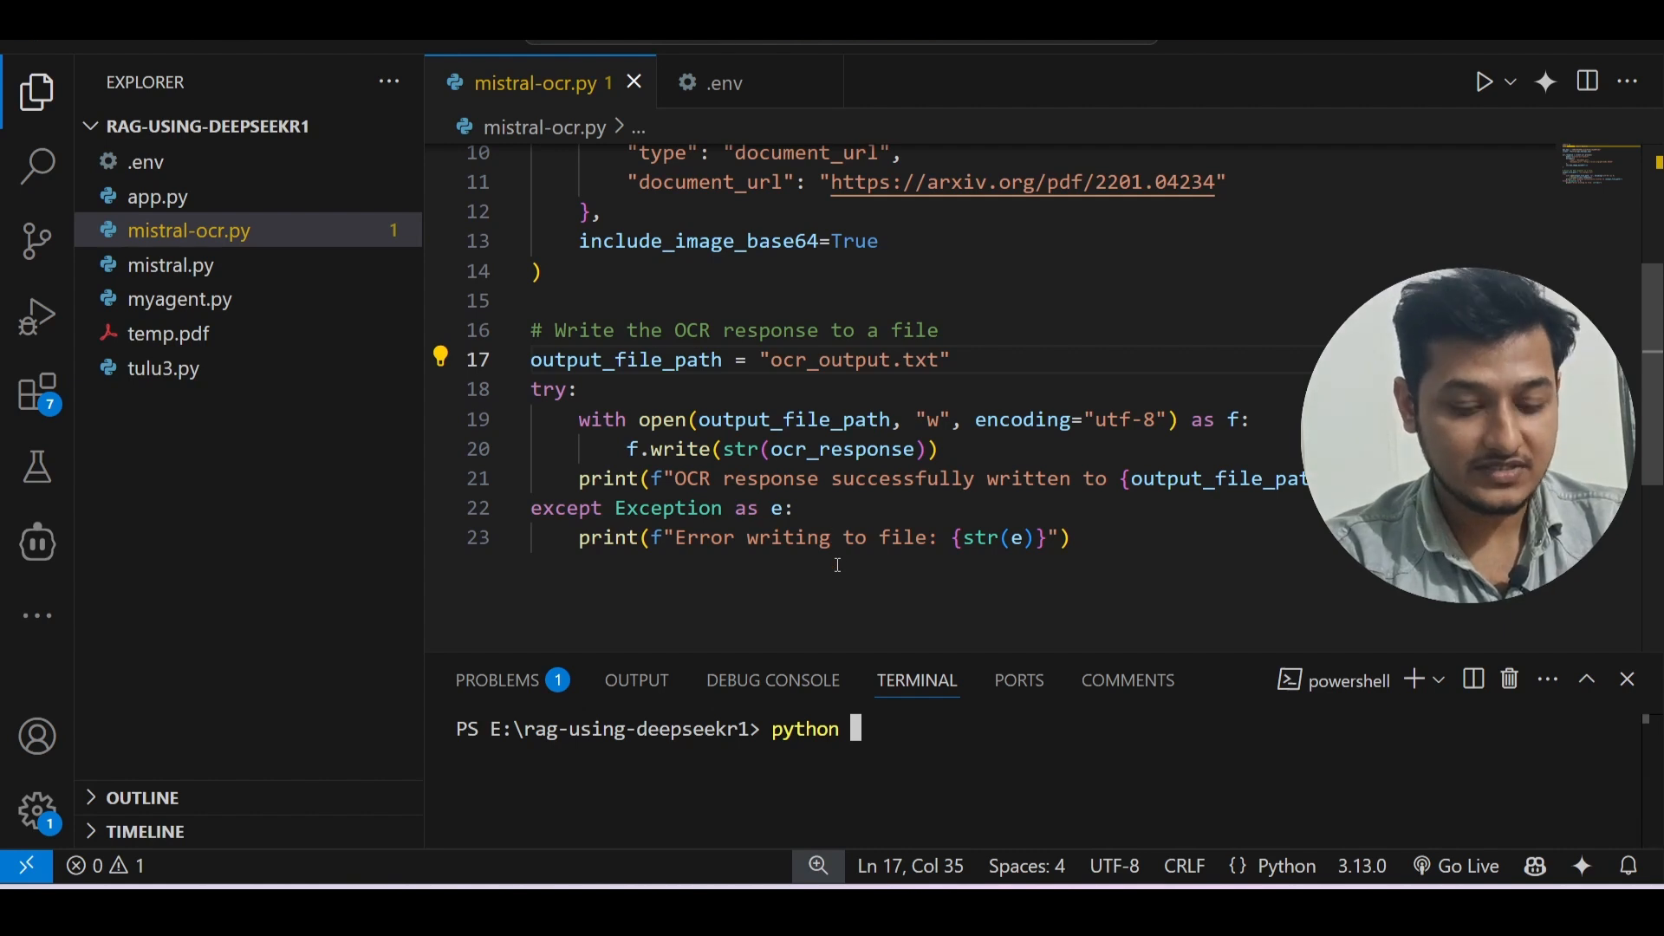
{"action": "type", "text": "mistral-"}
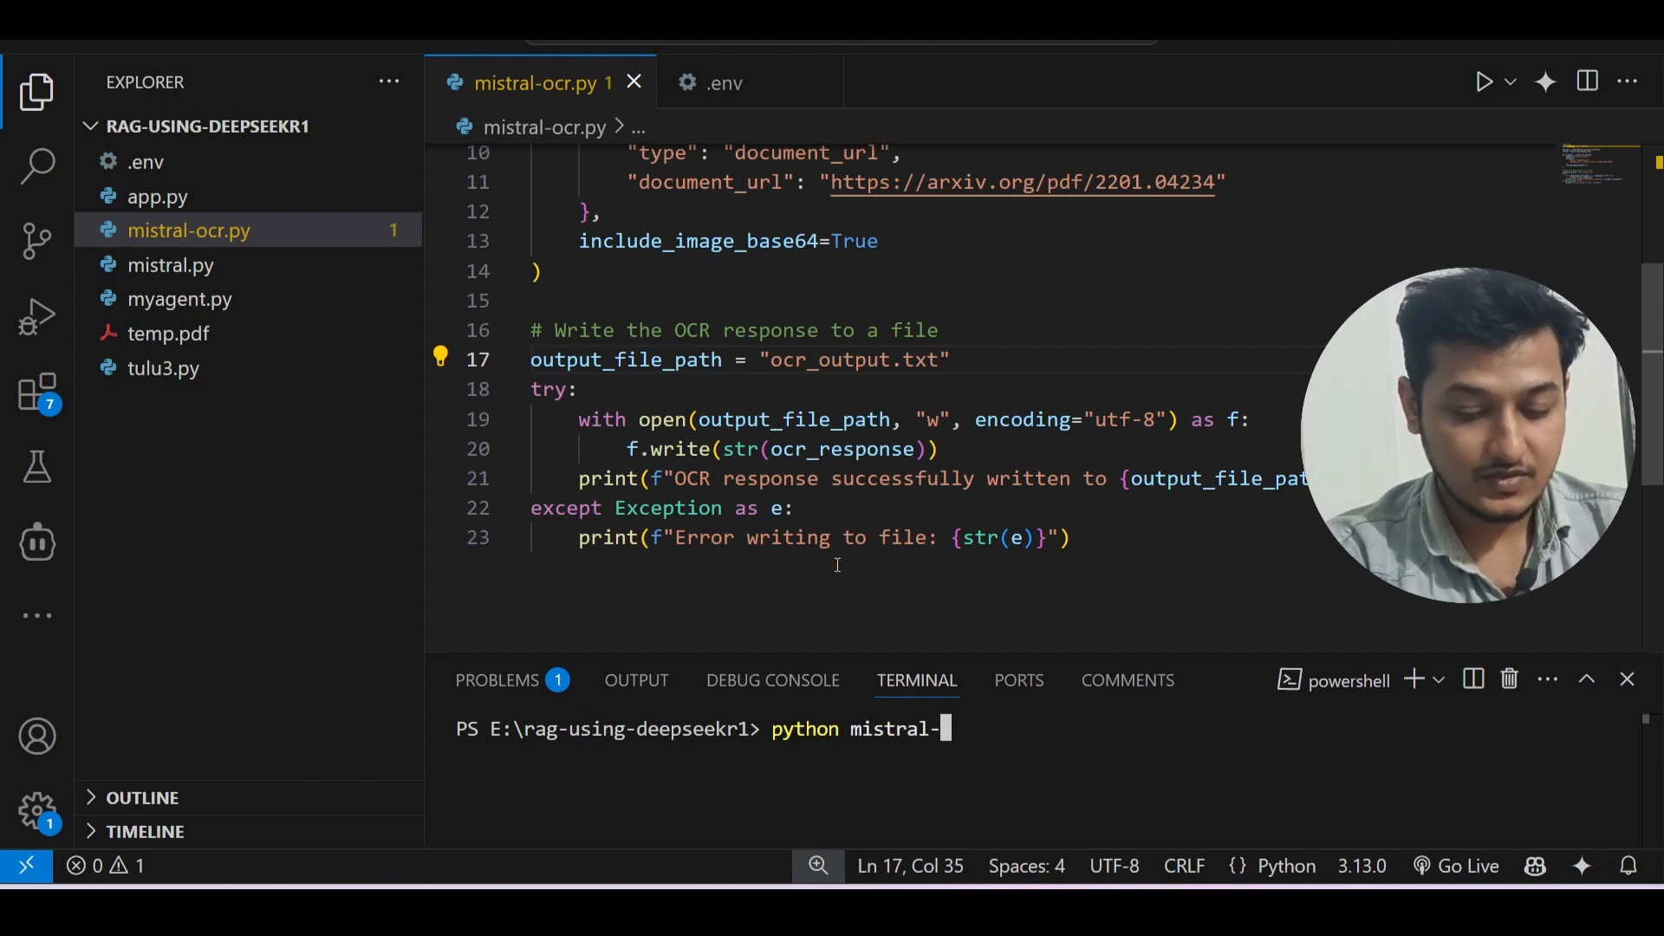
{"action": "type", "text": "ocr"}
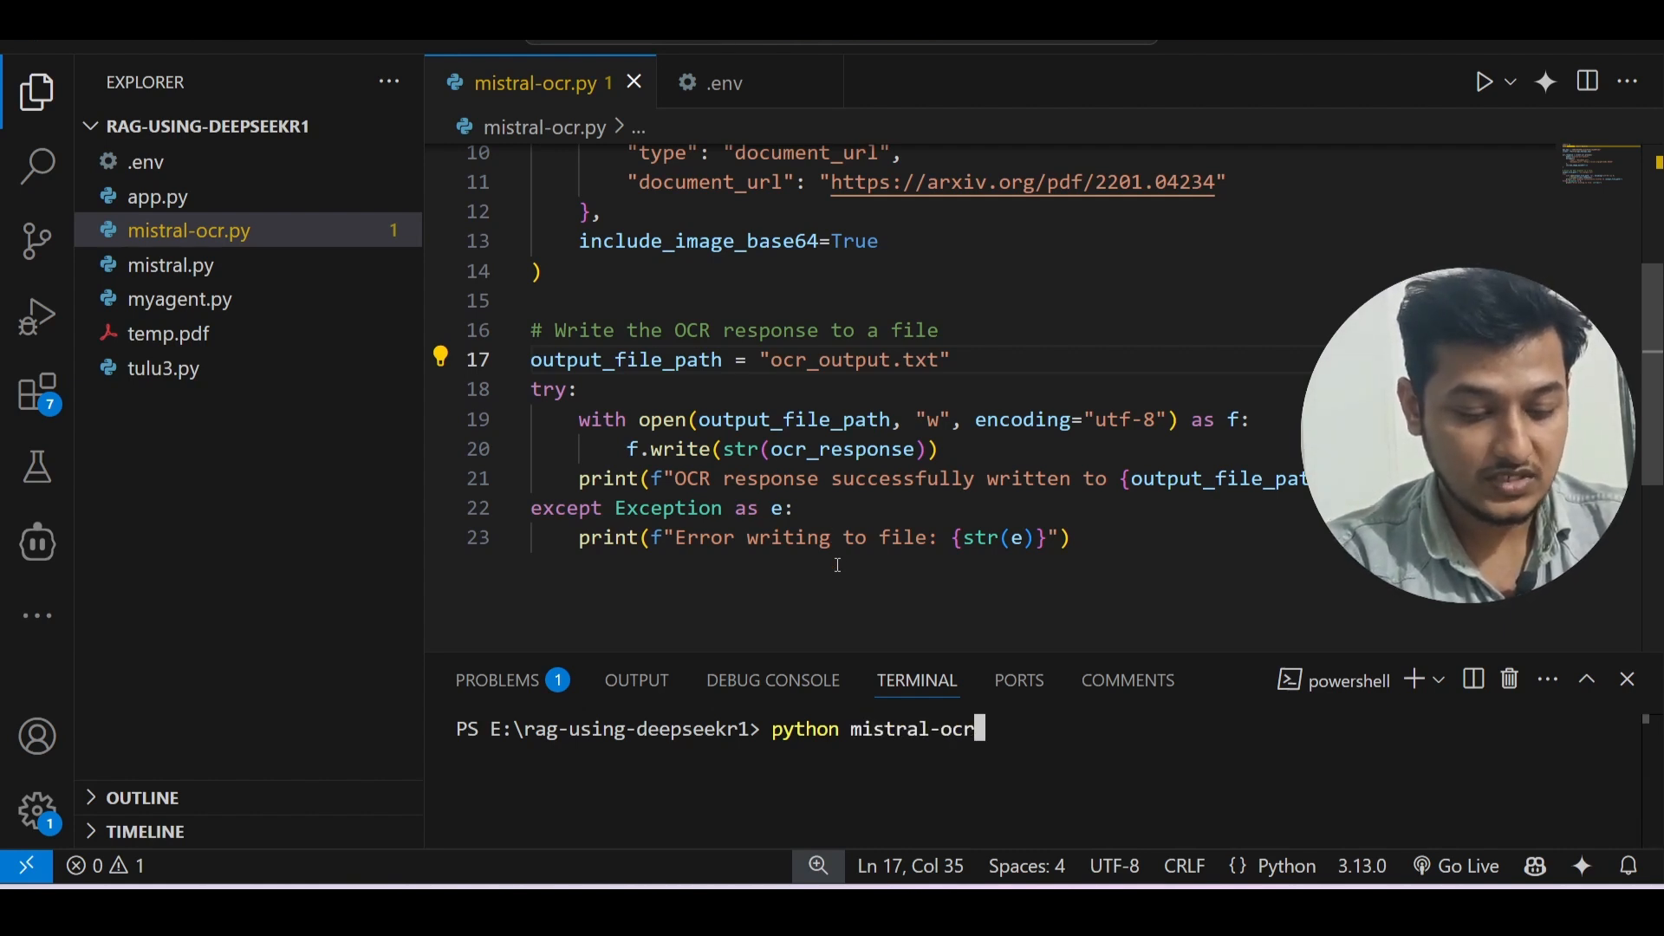
{"action": "type", "text": ".py"}
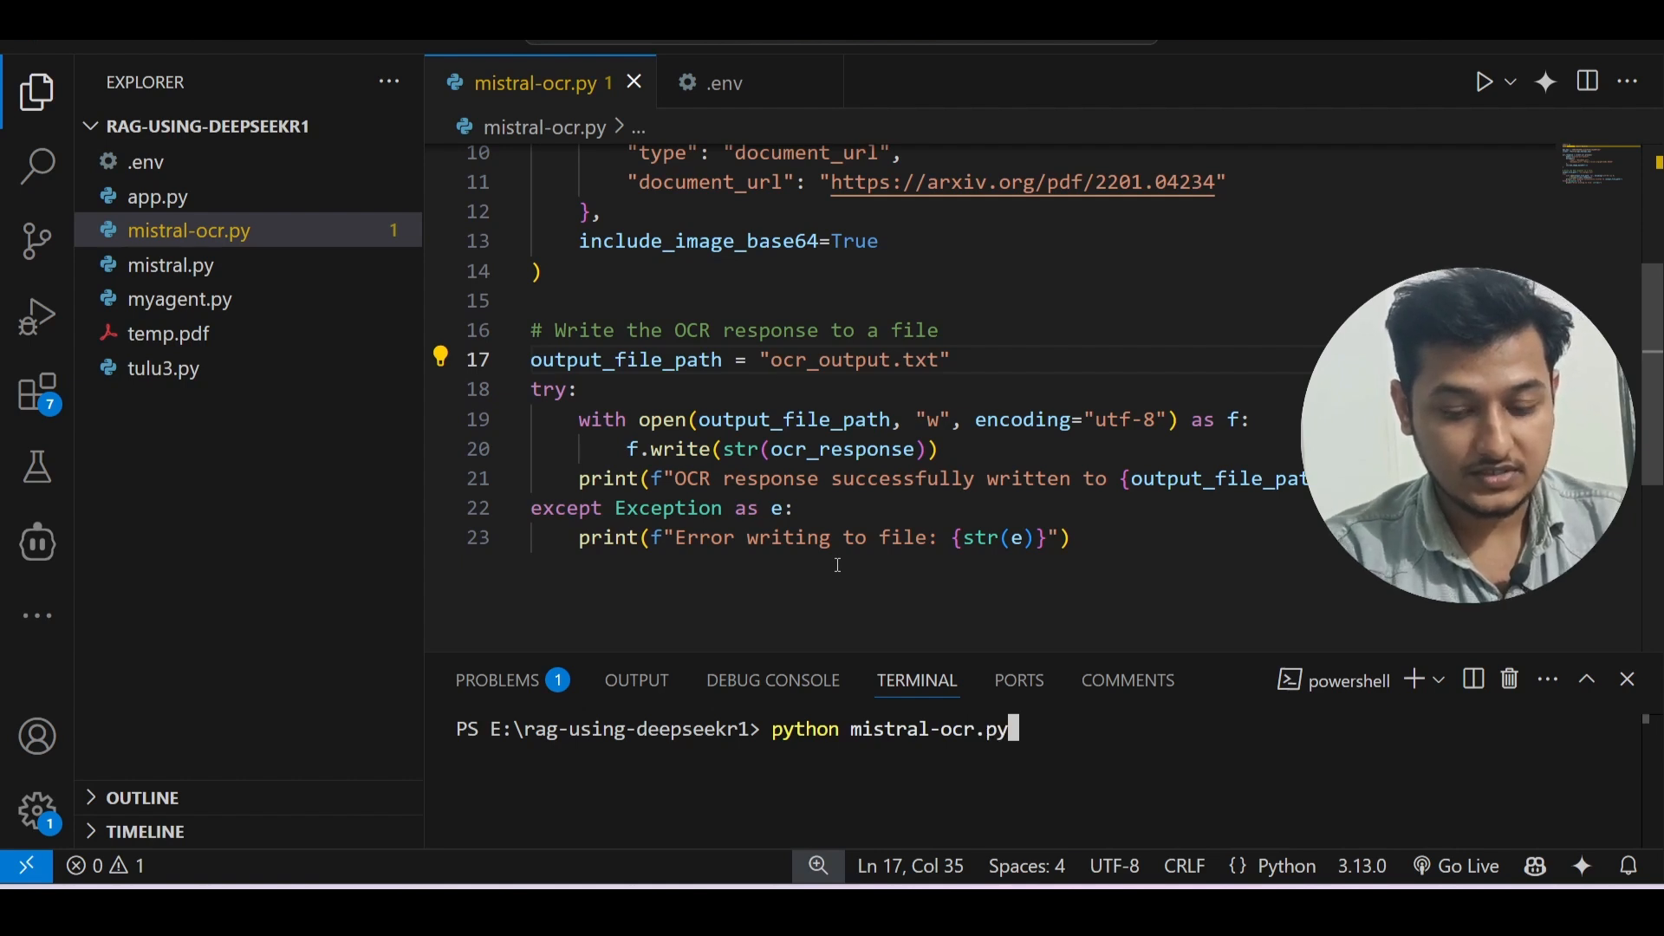
{"action": "key", "text": "Return"}
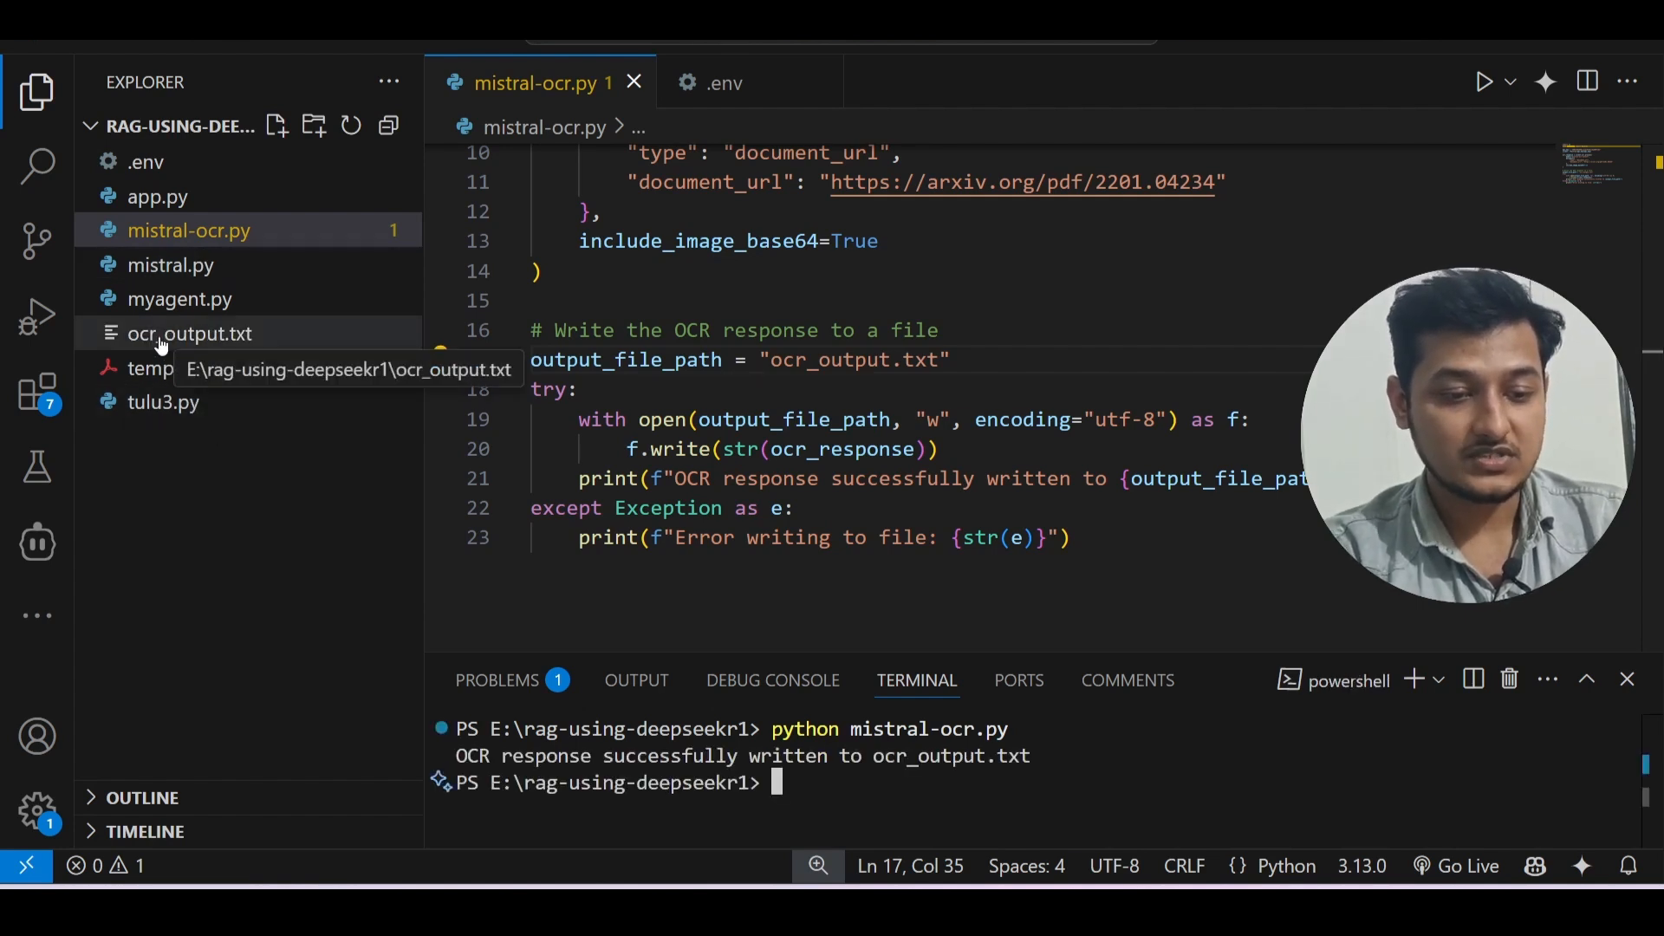
- Review the OCR'd paper title in ocr_output.txt with the sidebar hidden, then return to the browser
{"action": "left_click", "coordinate": [160, 336]}
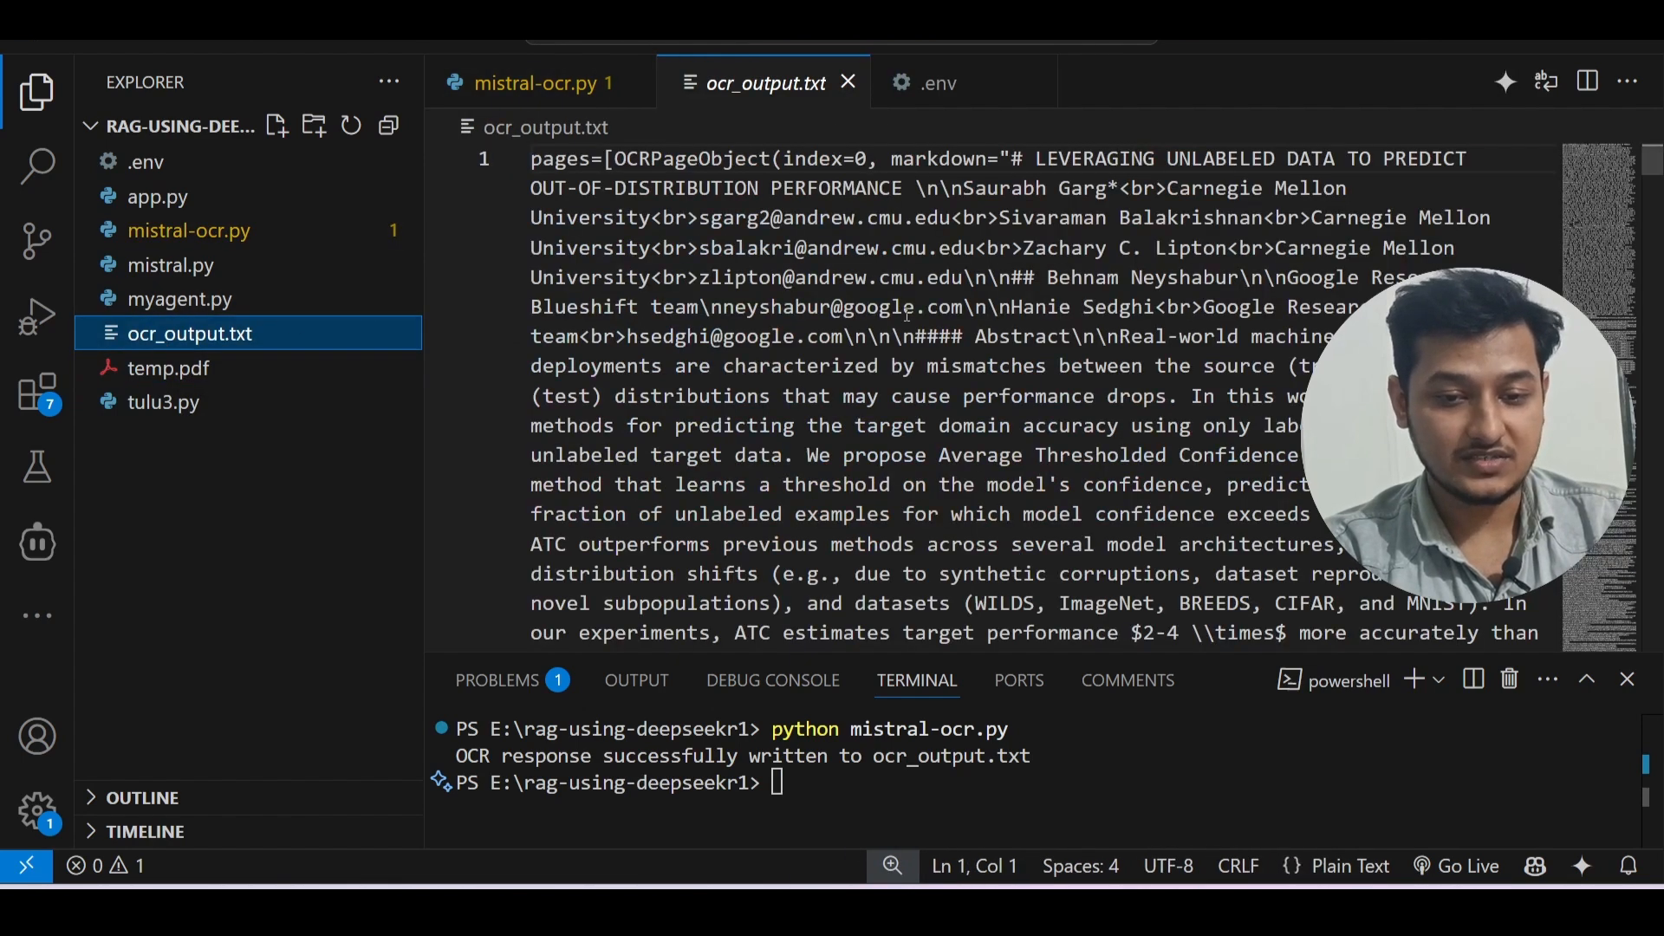
{"action": "left_click_drag", "start_coordinate": [1036, 159], "coordinate": [1226, 160]}
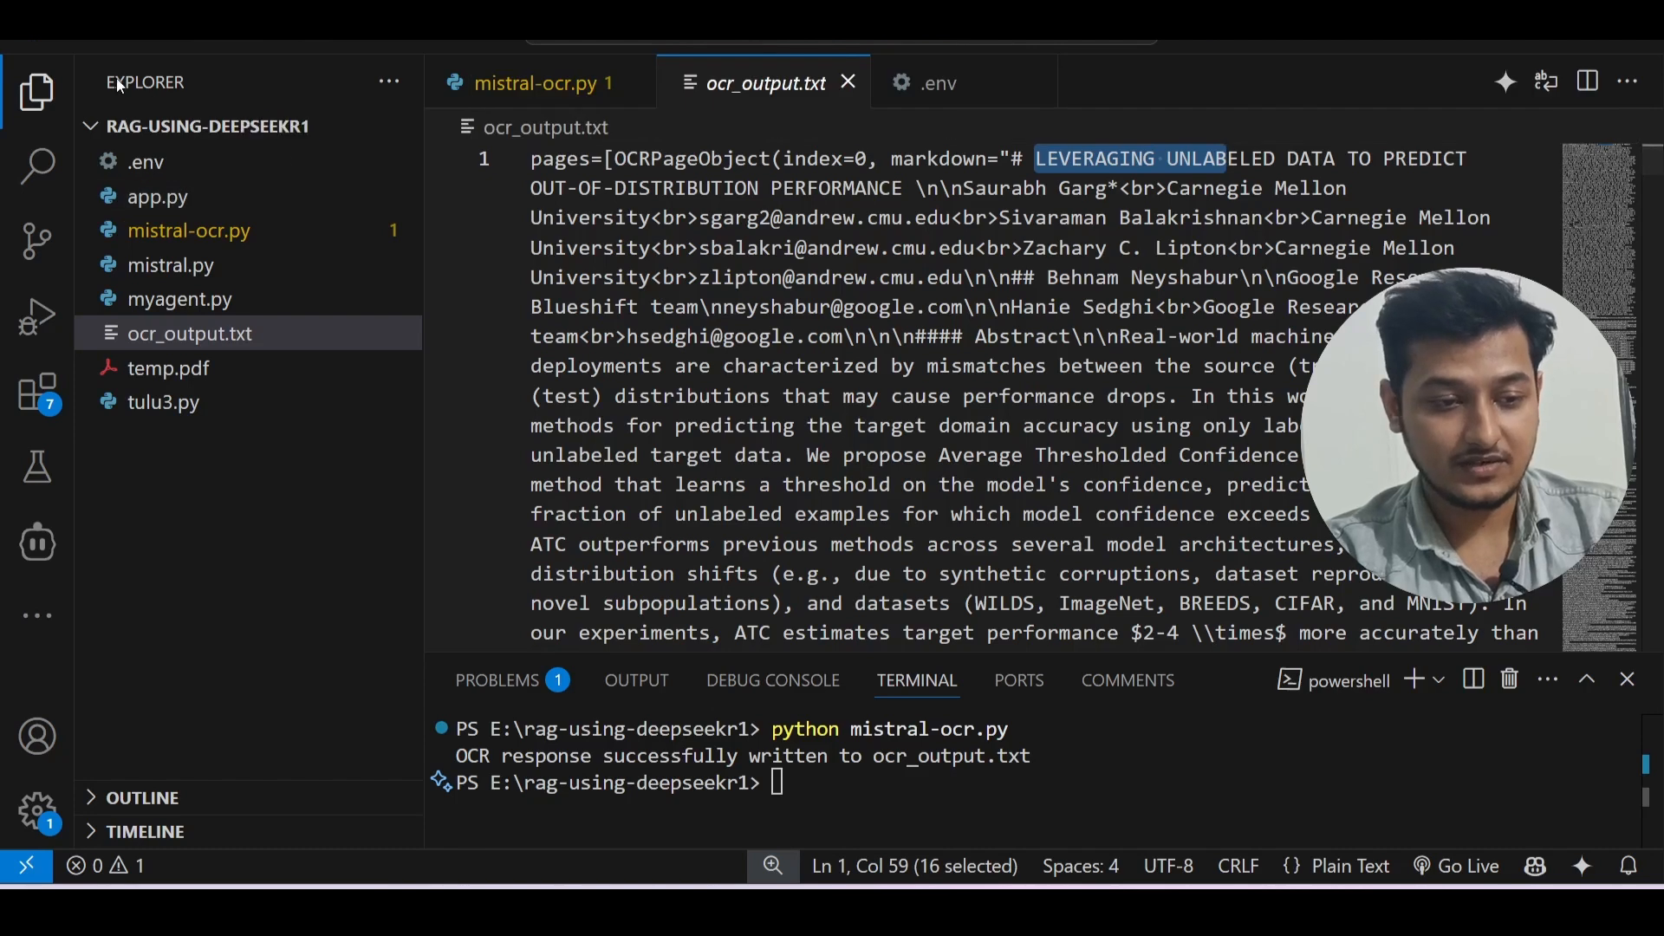
{"action": "key", "text": "ctrl+b"}
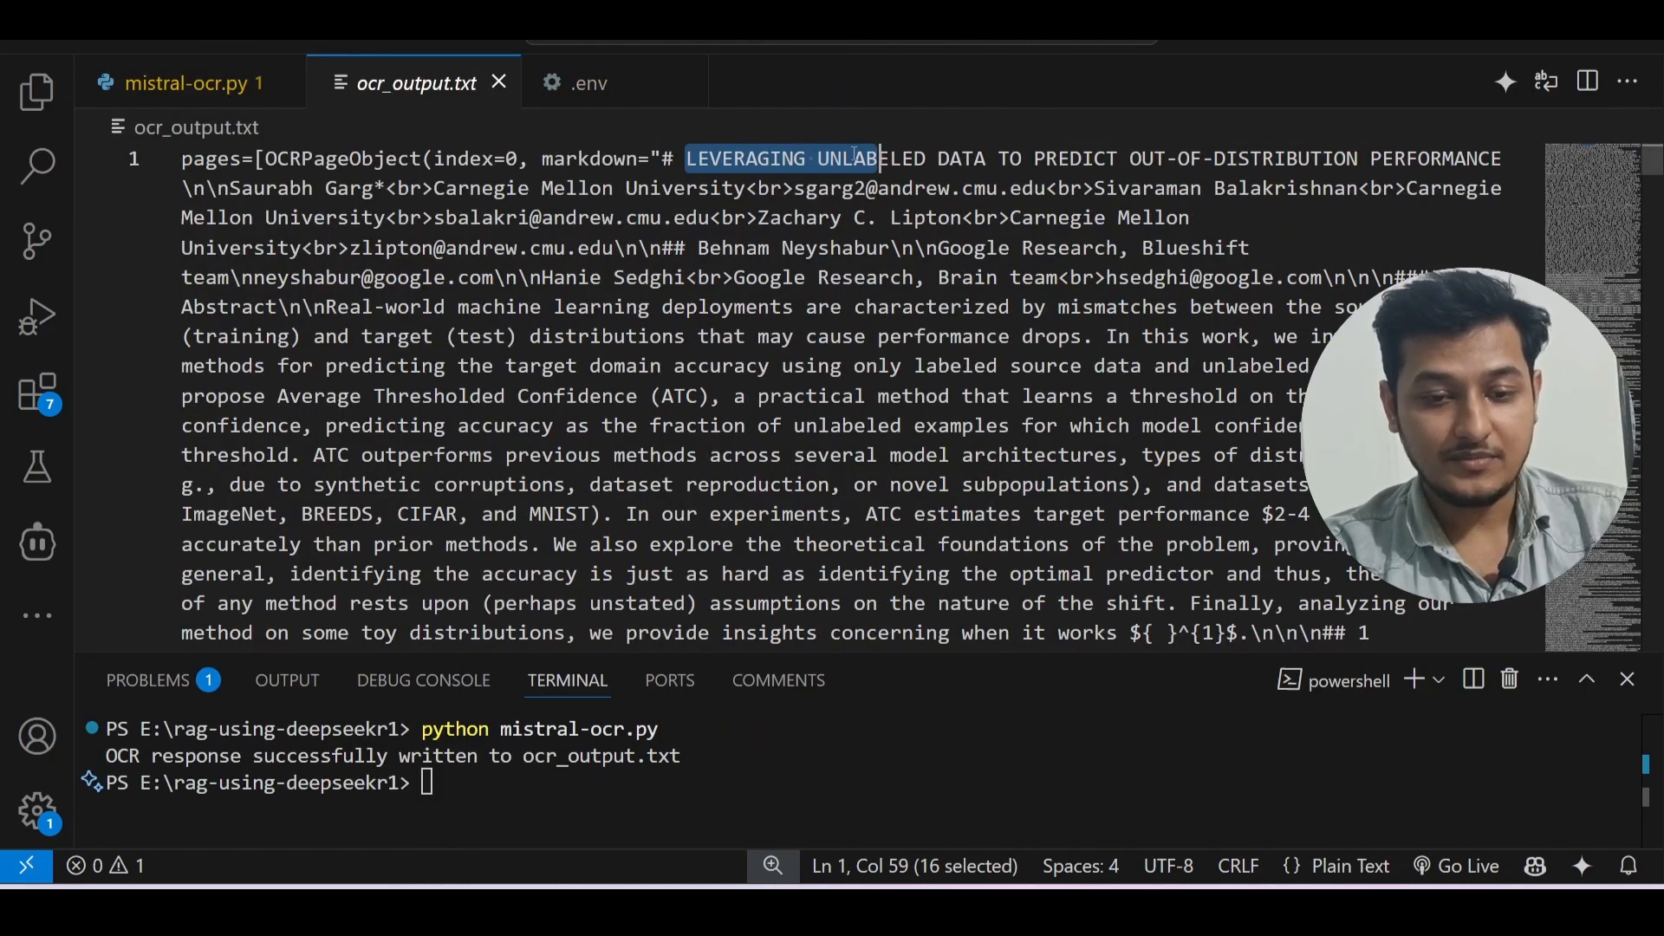
{"action": "left_click", "coordinate": [853, 159]}
{"action": "left_click_drag", "start_coordinate": [687, 158], "coordinate": [1103, 160]}
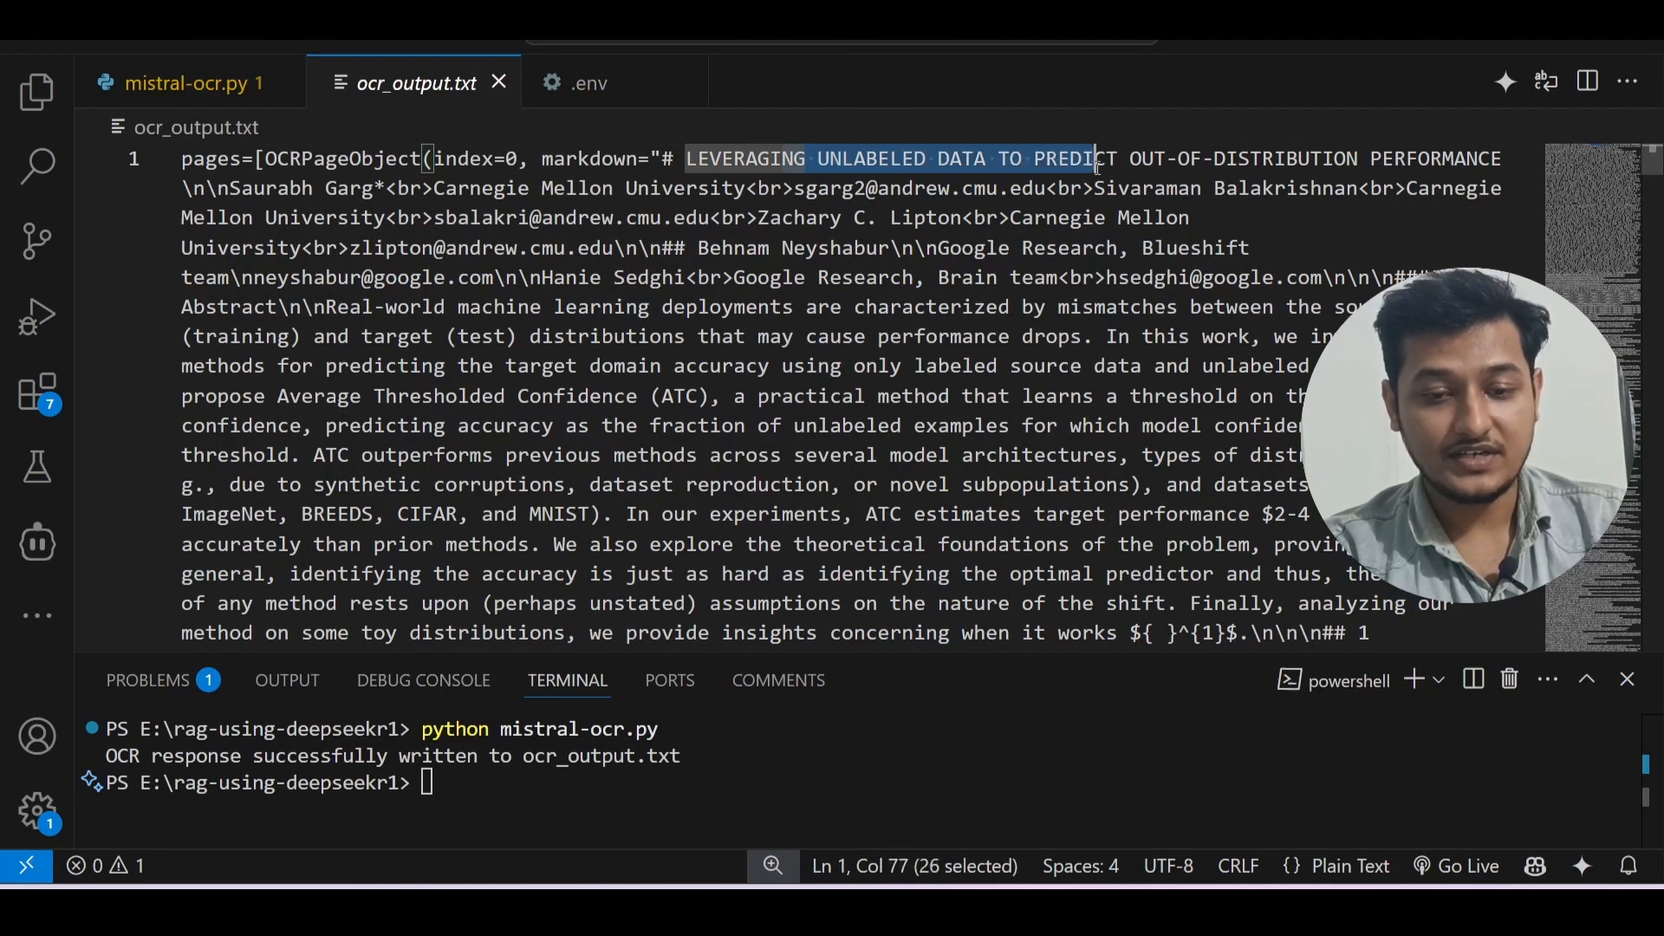
{"action": "left_click_drag", "start_coordinate": [784, 159], "coordinate": [1223, 159]}
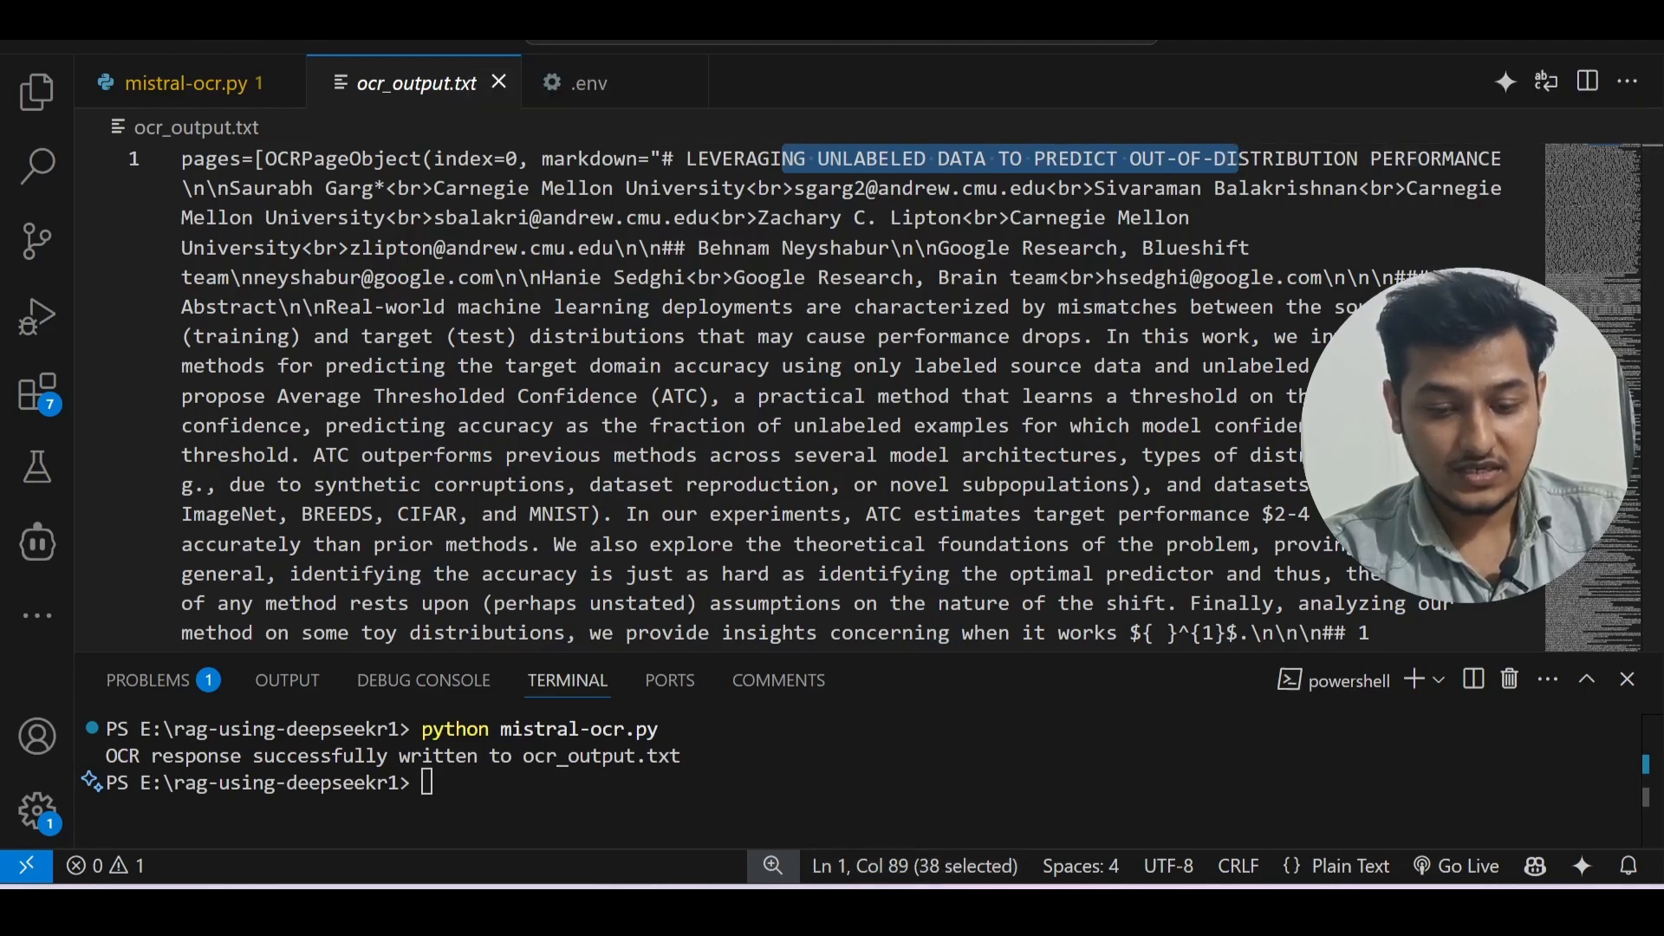
{"action": "key", "text": "alt+Tab"}
- Highlight the paper's title and author lines in the arXiv PDF to compare against the OCR text
{"action": "key", "text": "ctrl+Tab"}
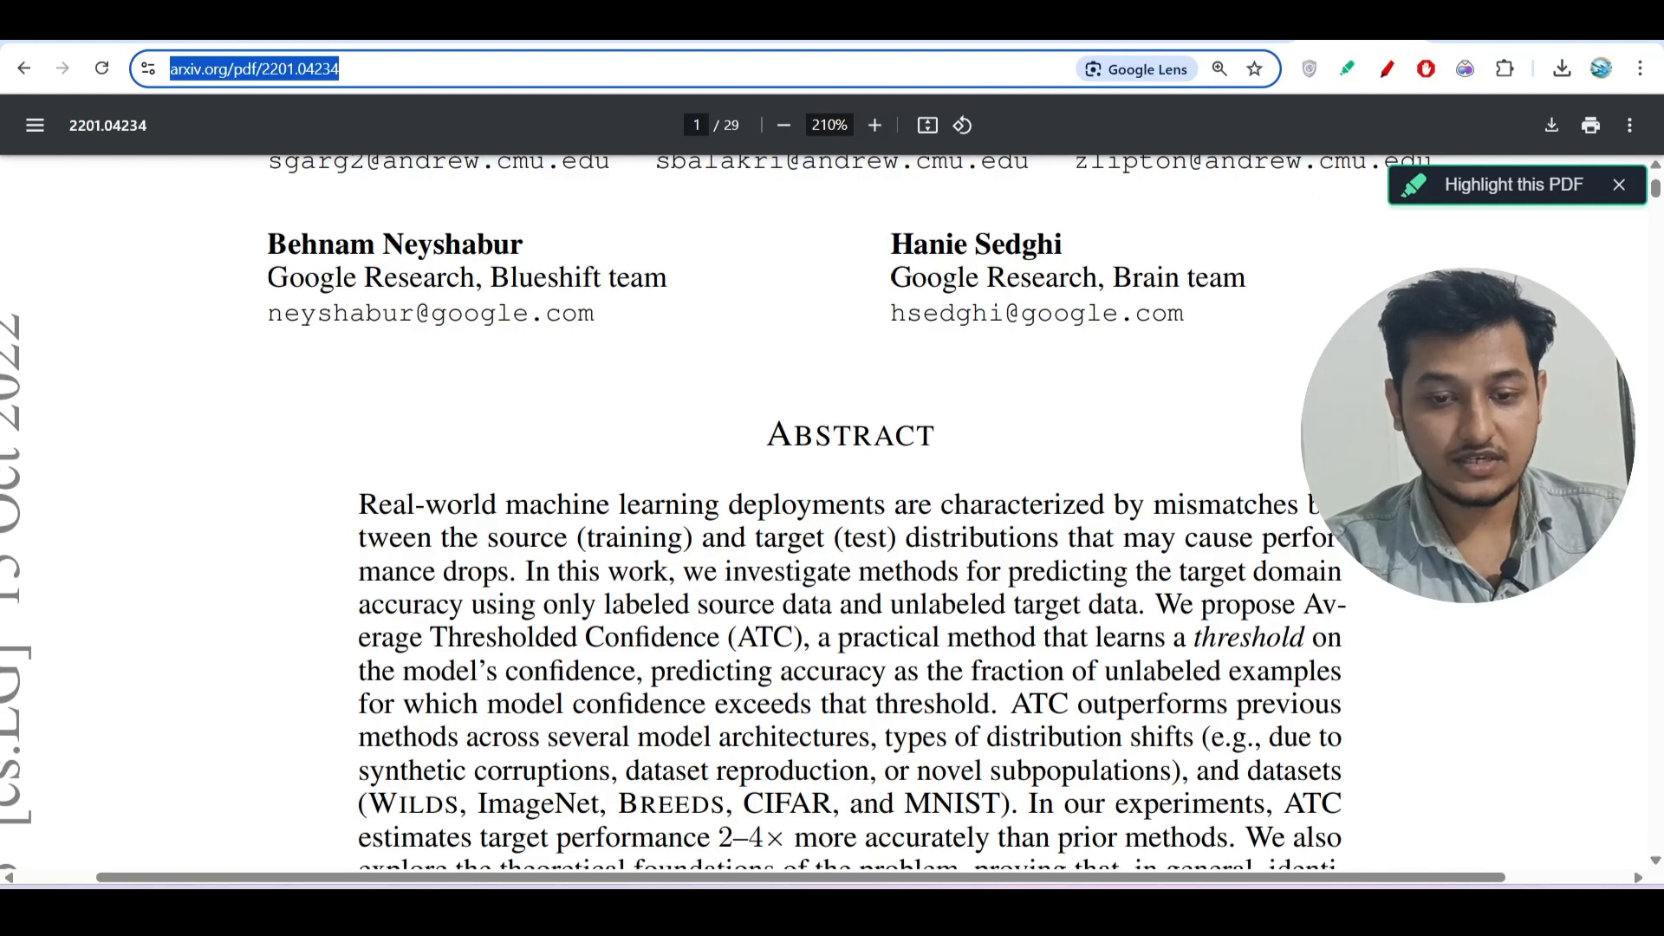
{"action": "scroll", "coordinate": [971, 379], "scroll_direction": "up", "scroll_amount": 4}
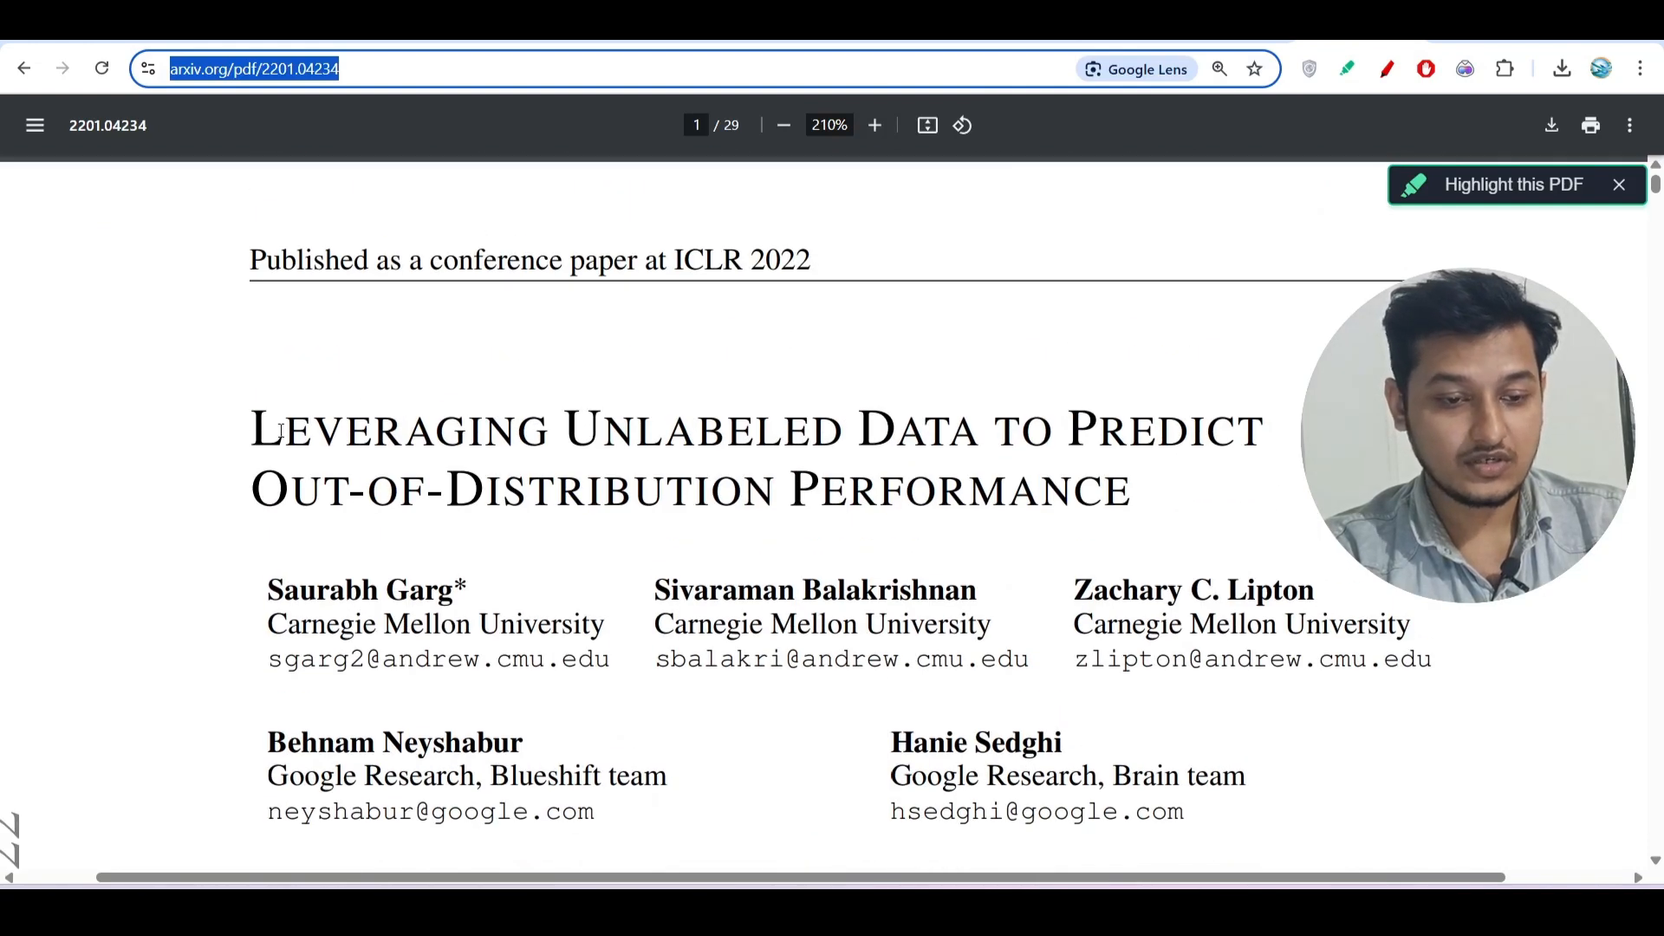
{"action": "left_click_drag", "start_coordinate": [253, 429], "coordinate": [1098, 429]}
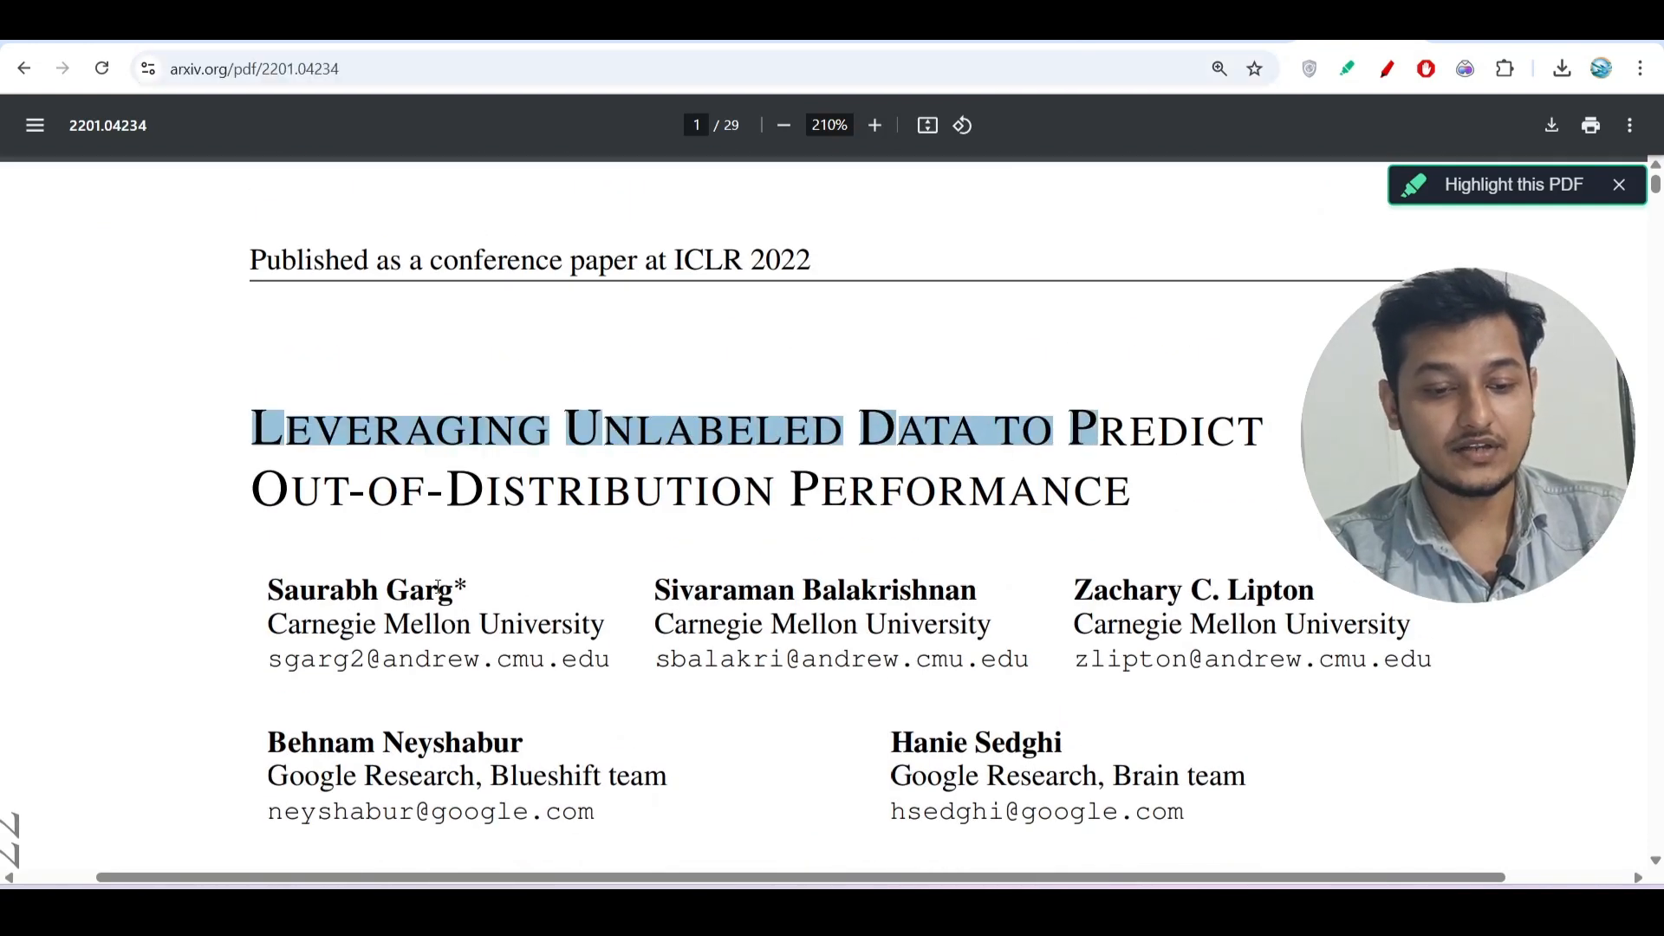
{"action": "left_click_drag", "start_coordinate": [438, 508], "coordinate": [856, 505]}
{"action": "left_click", "coordinate": [897, 509]}
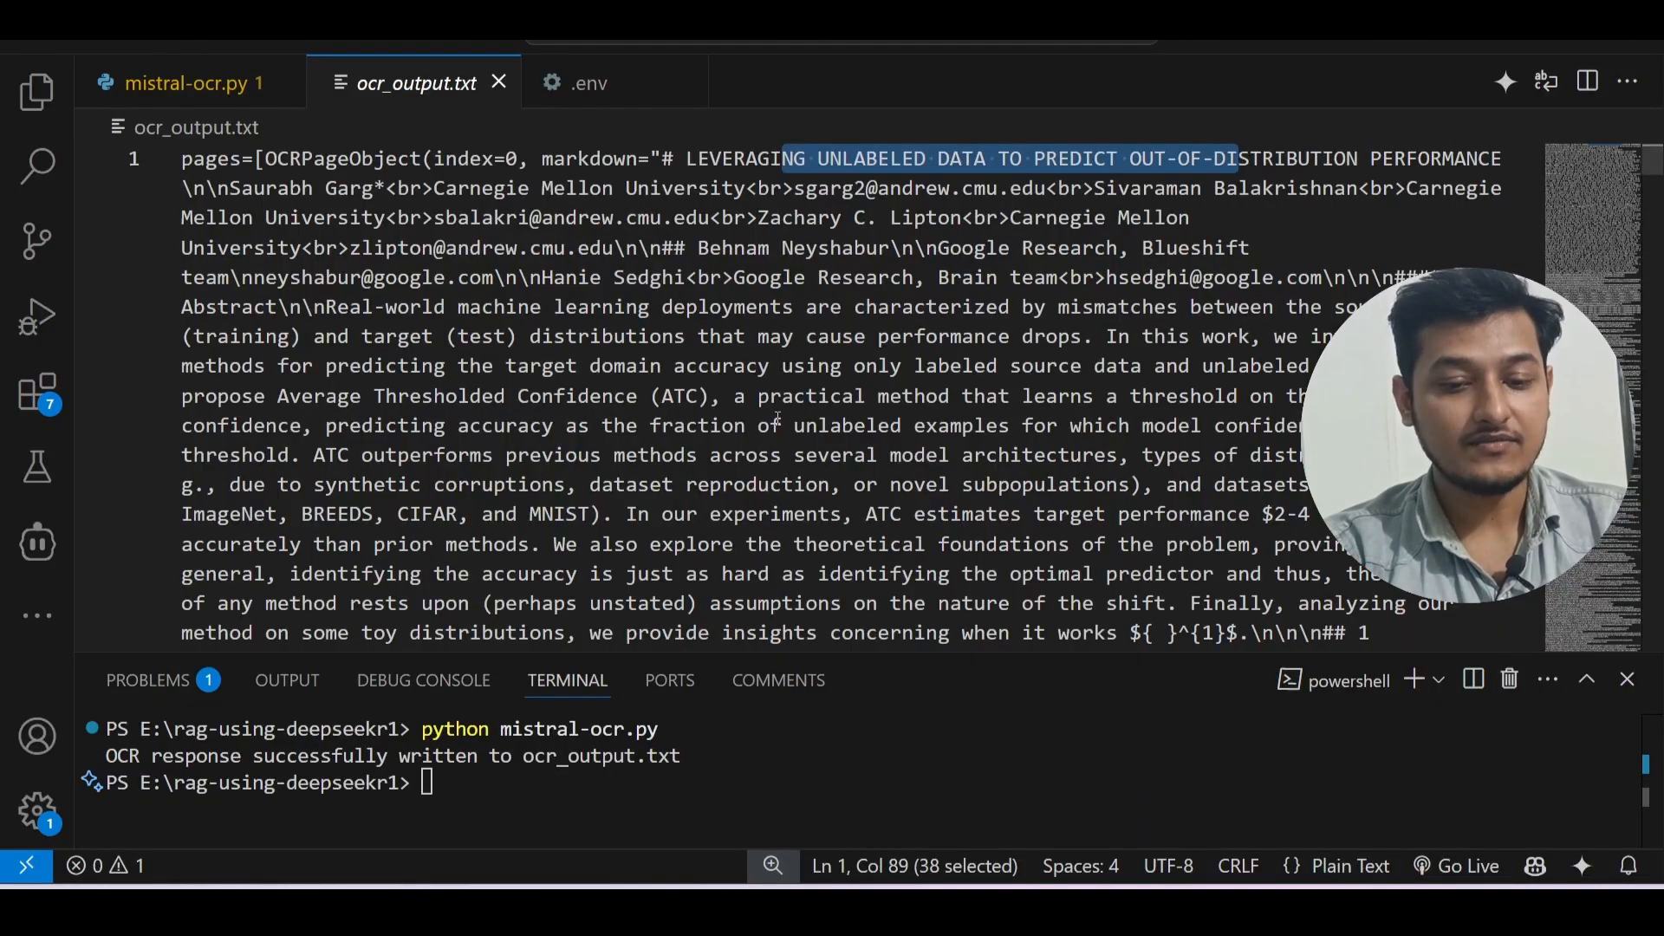
- Review the Mistral import warning and the api_key assignment on line 4 of mistral-ocr.py
{"action": "left_click", "coordinate": [215, 86]}
{"action": "scroll", "coordinate": [475, 367], "scroll_direction": "up", "scroll_amount": 3}
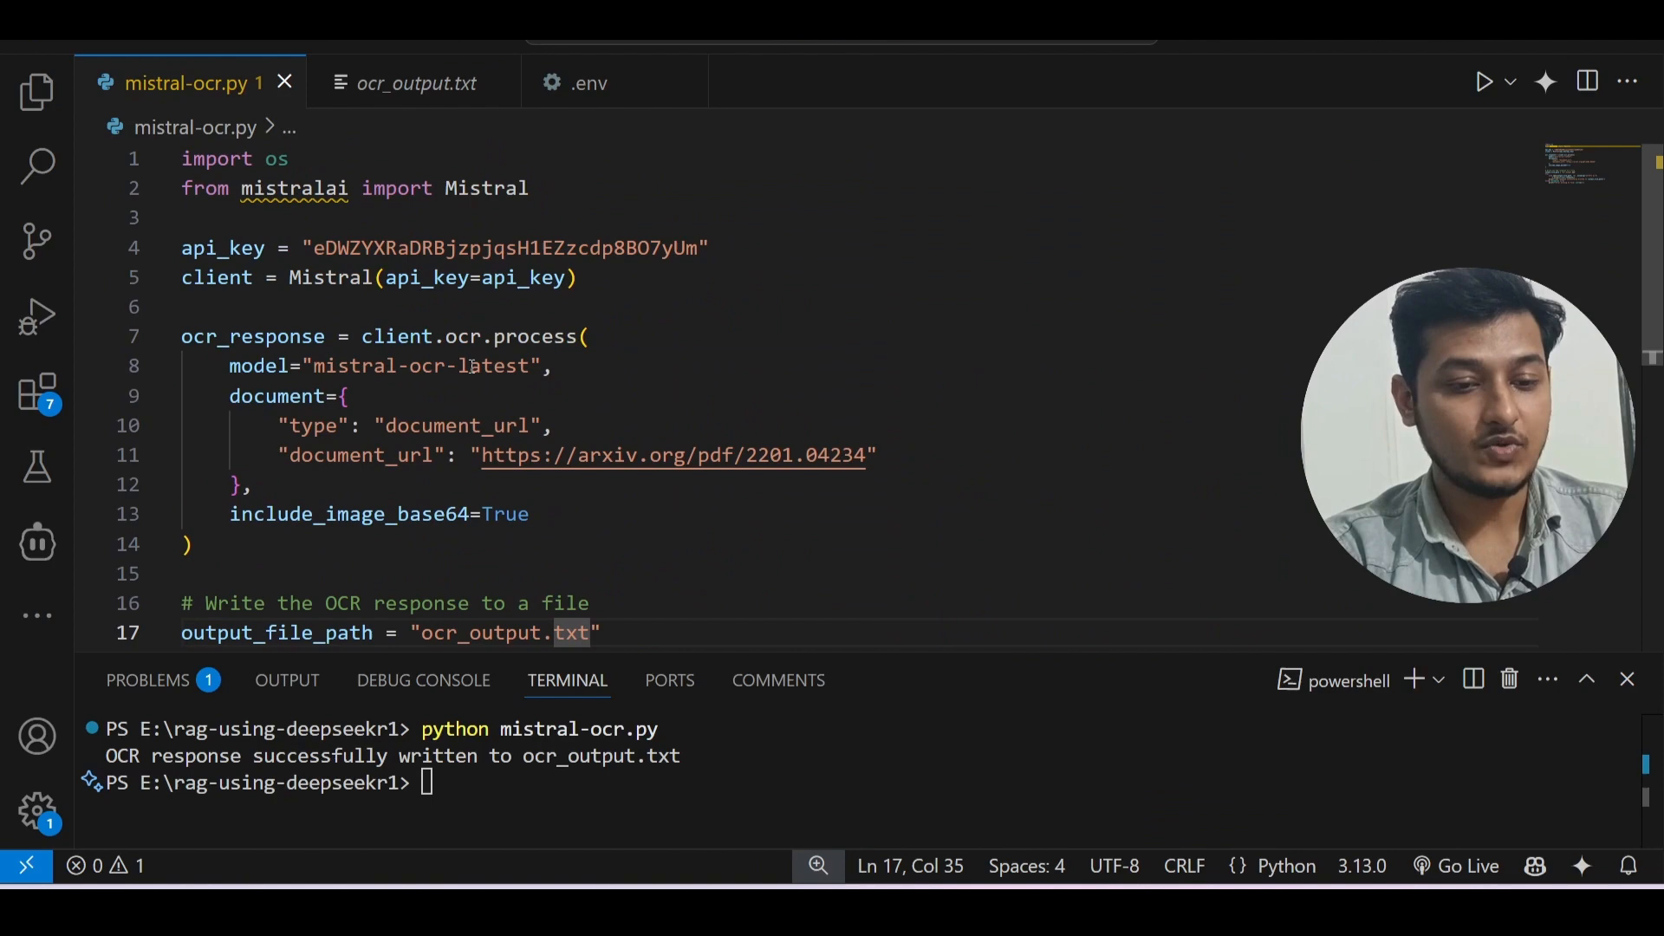
{"action": "double_click", "coordinate": [483, 186]}
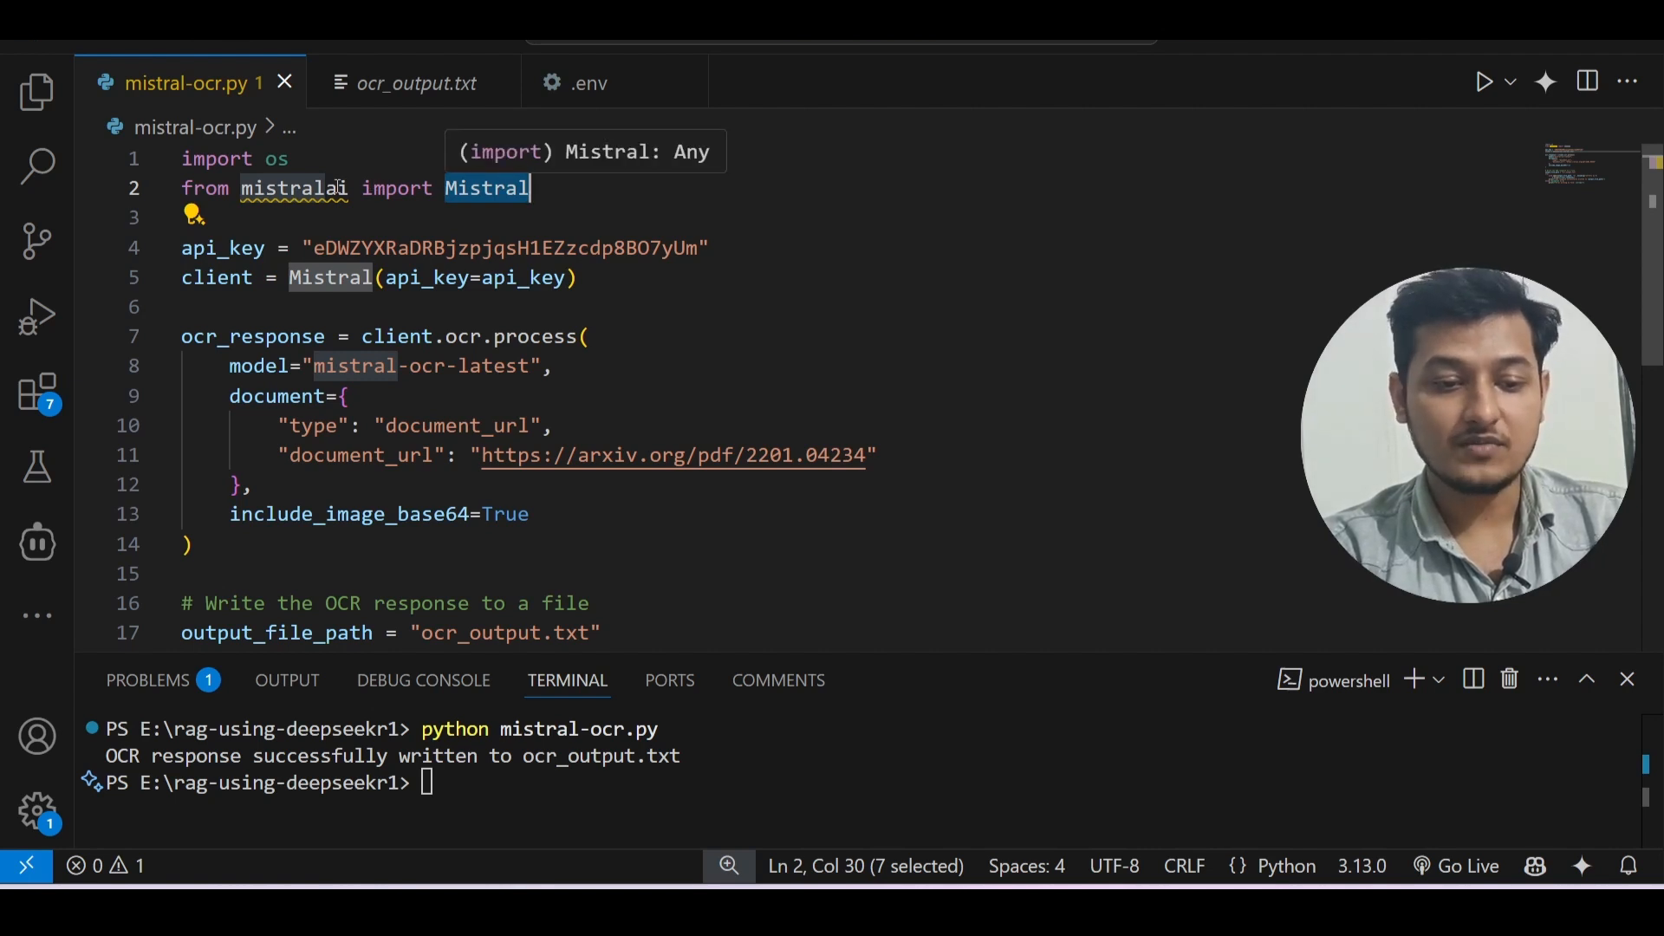
{"action": "left_click", "coordinate": [327, 187]}
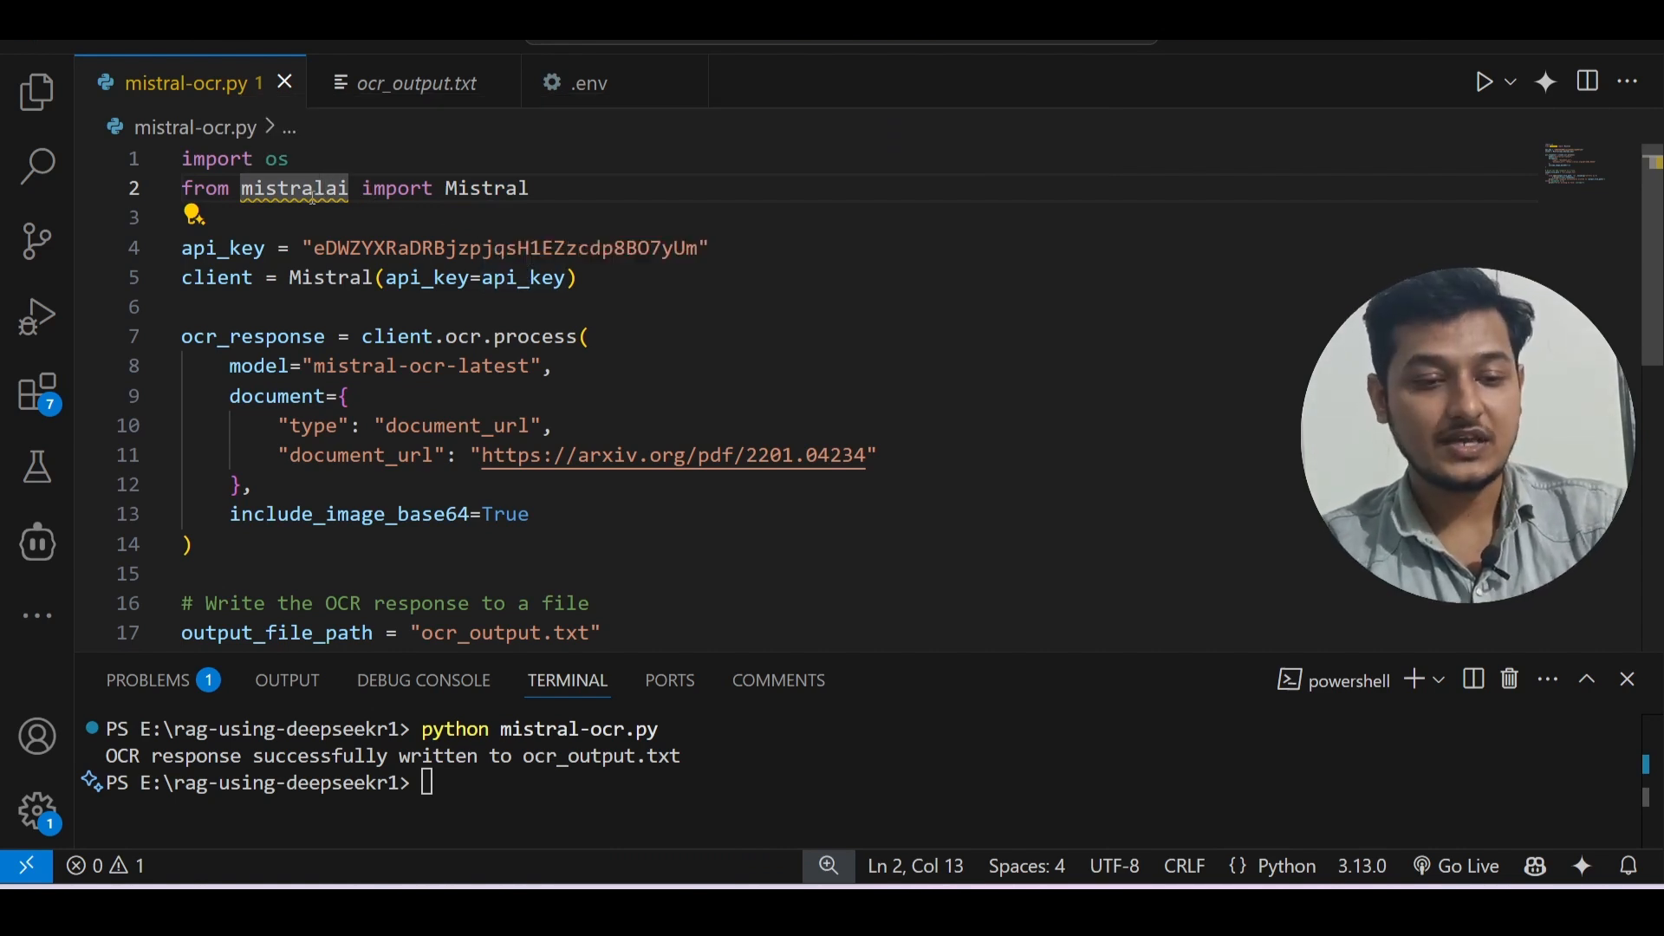
{"action": "mouse_move", "coordinate": [222, 248]}
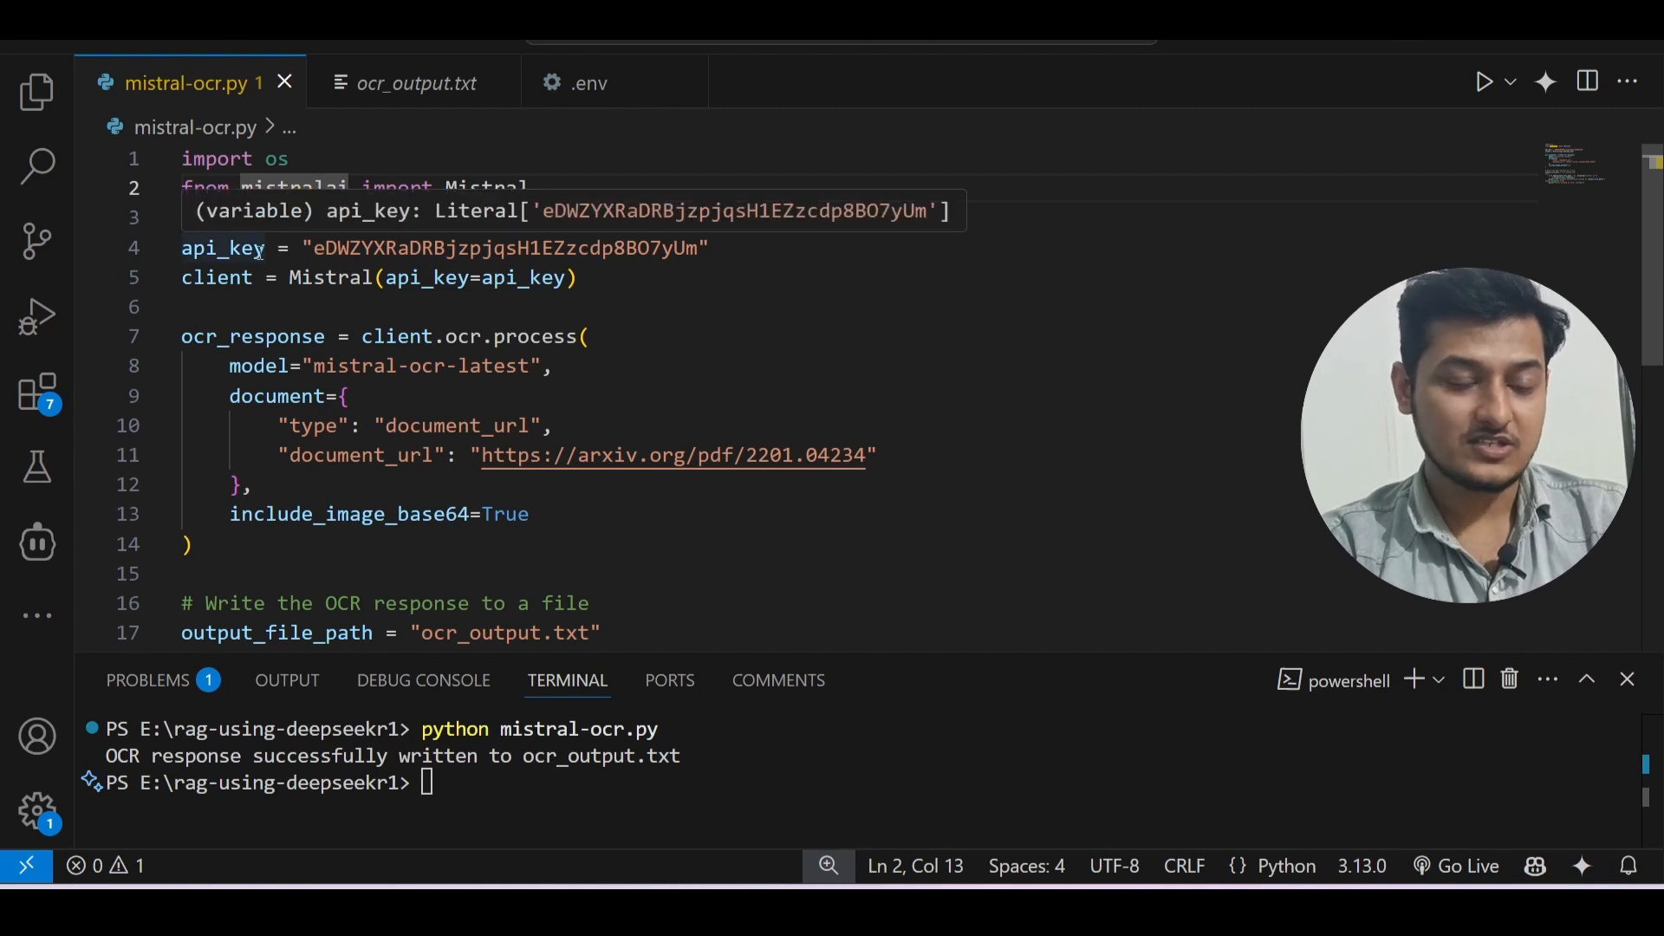
{"action": "left_click_drag", "start_coordinate": [250, 253], "coordinate": [326, 248]}
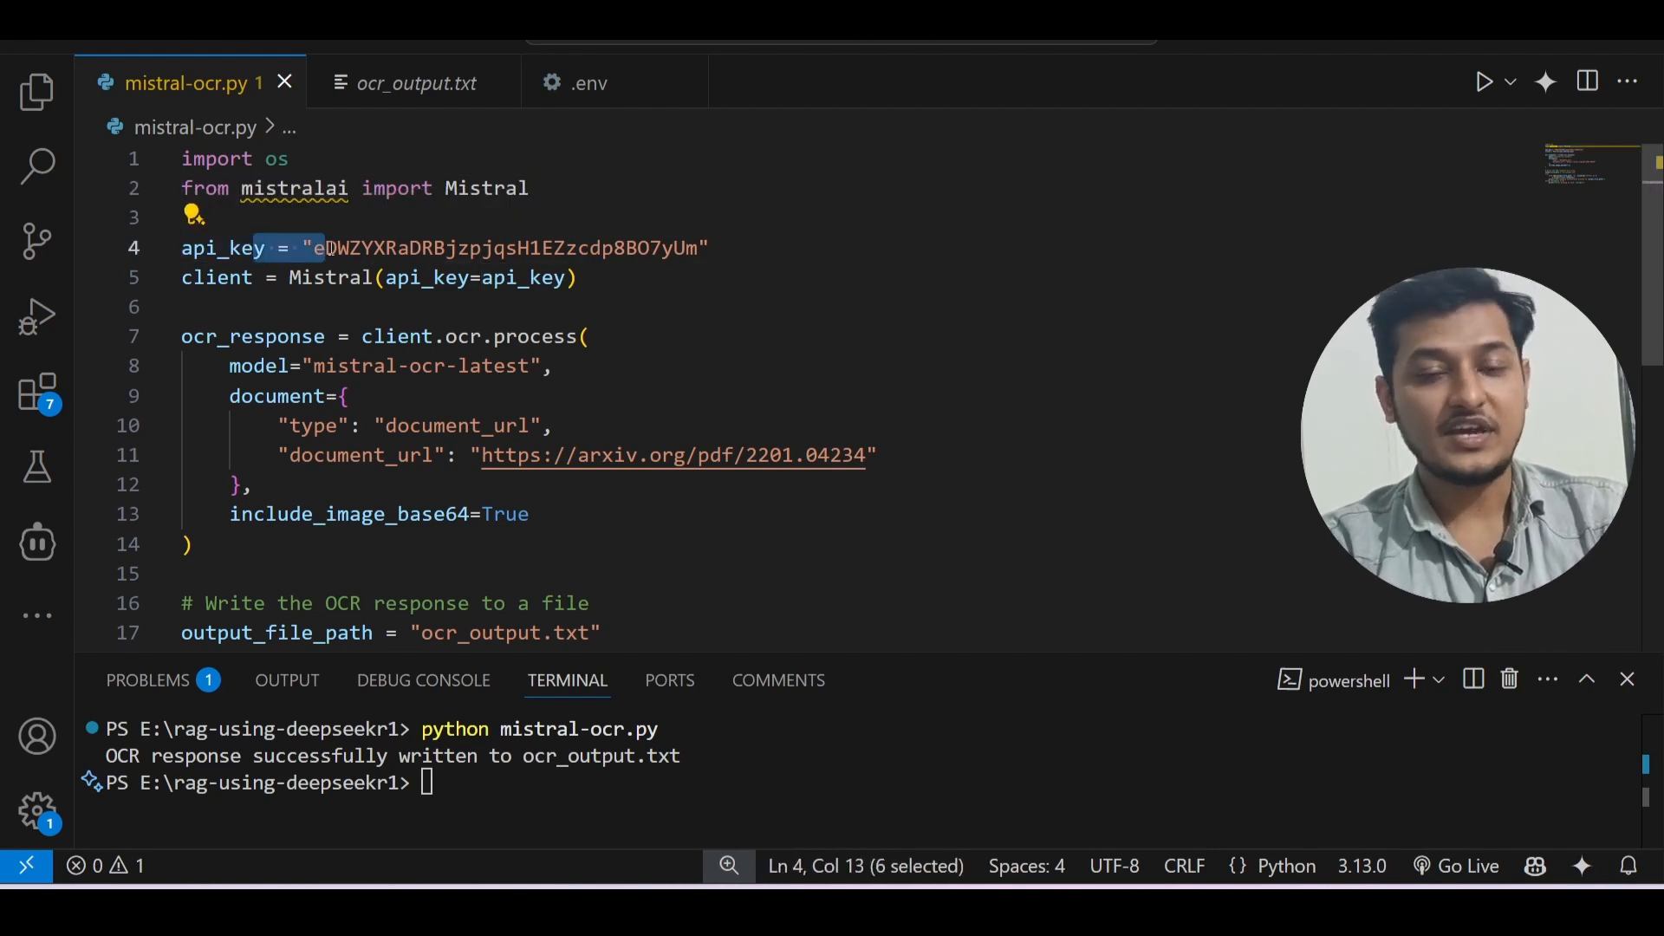
{"action": "left_click", "coordinate": [440, 249]}
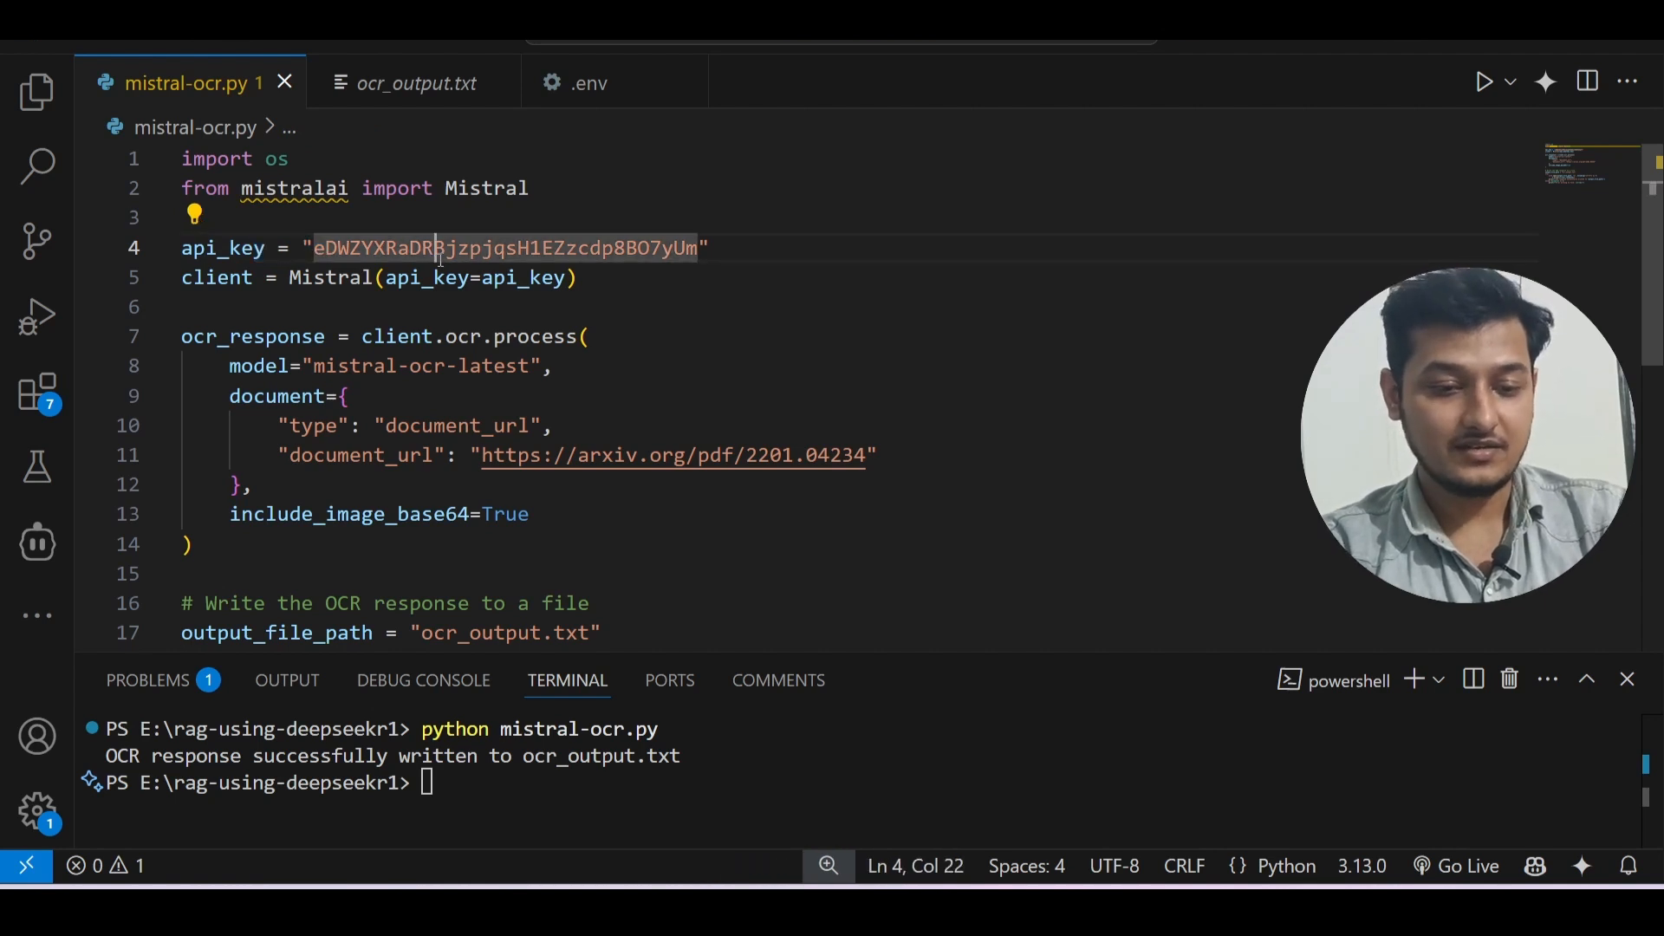